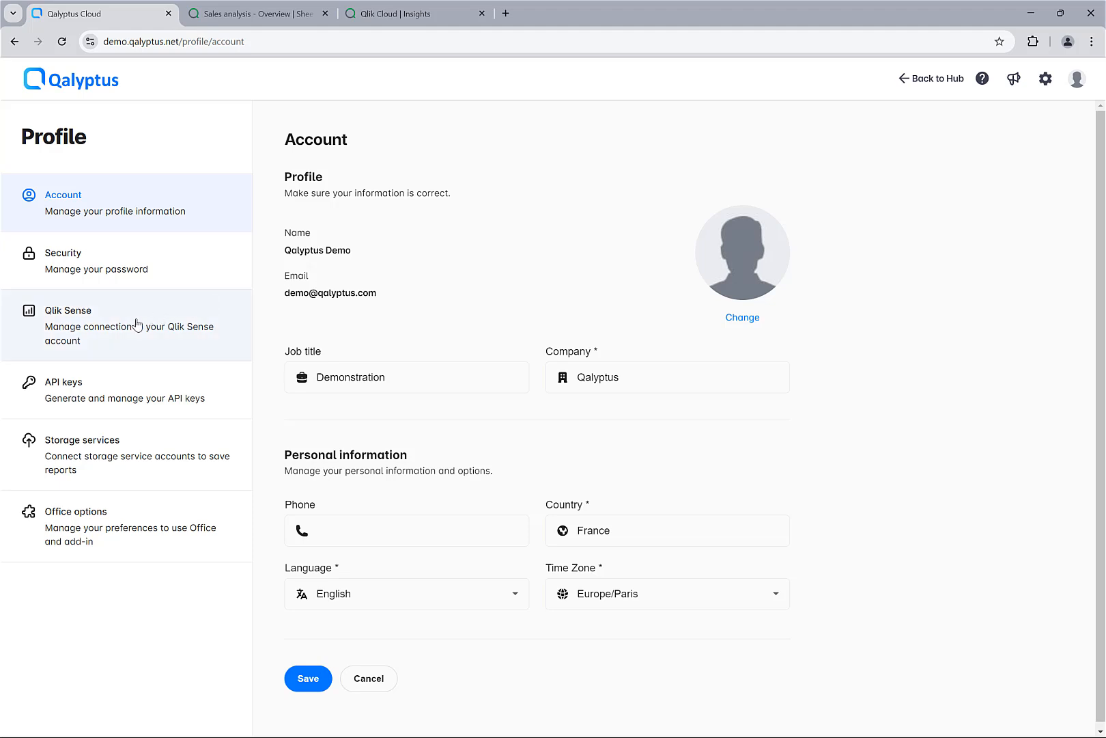
# Sync the Qlik Sense applications from the profile settings and view the Sales analysis app in Qlik
pyautogui.click(137, 324)
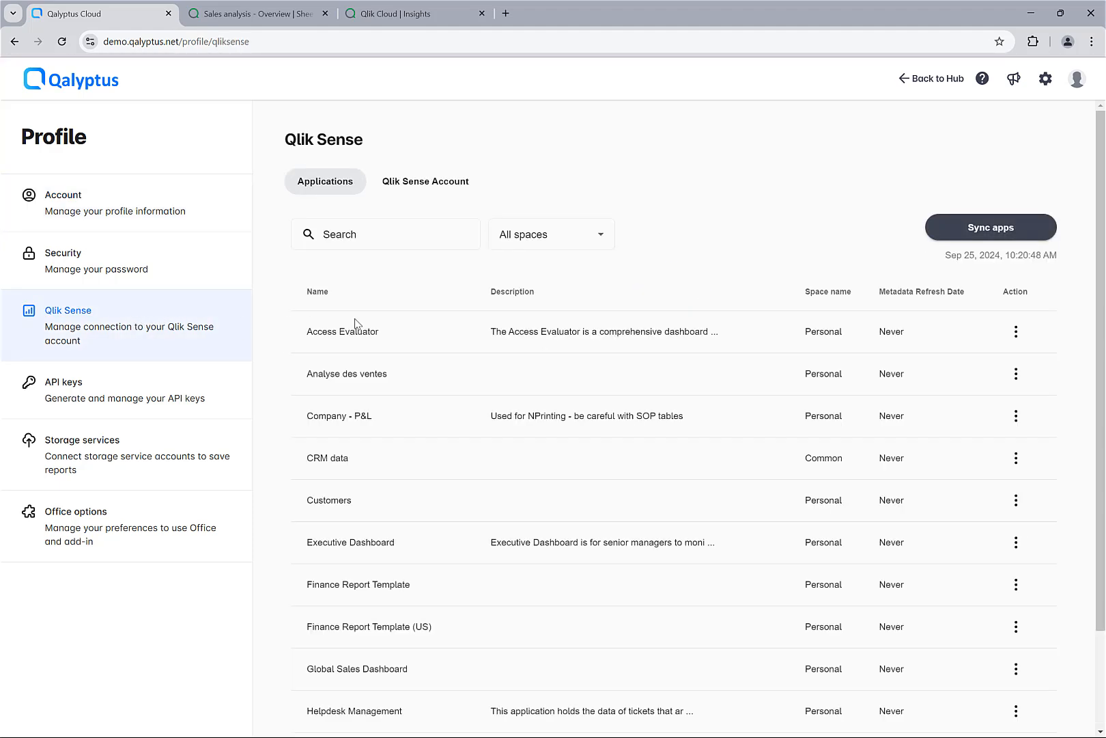
pyautogui.click(947, 239)
pyautogui.click(246, 25)
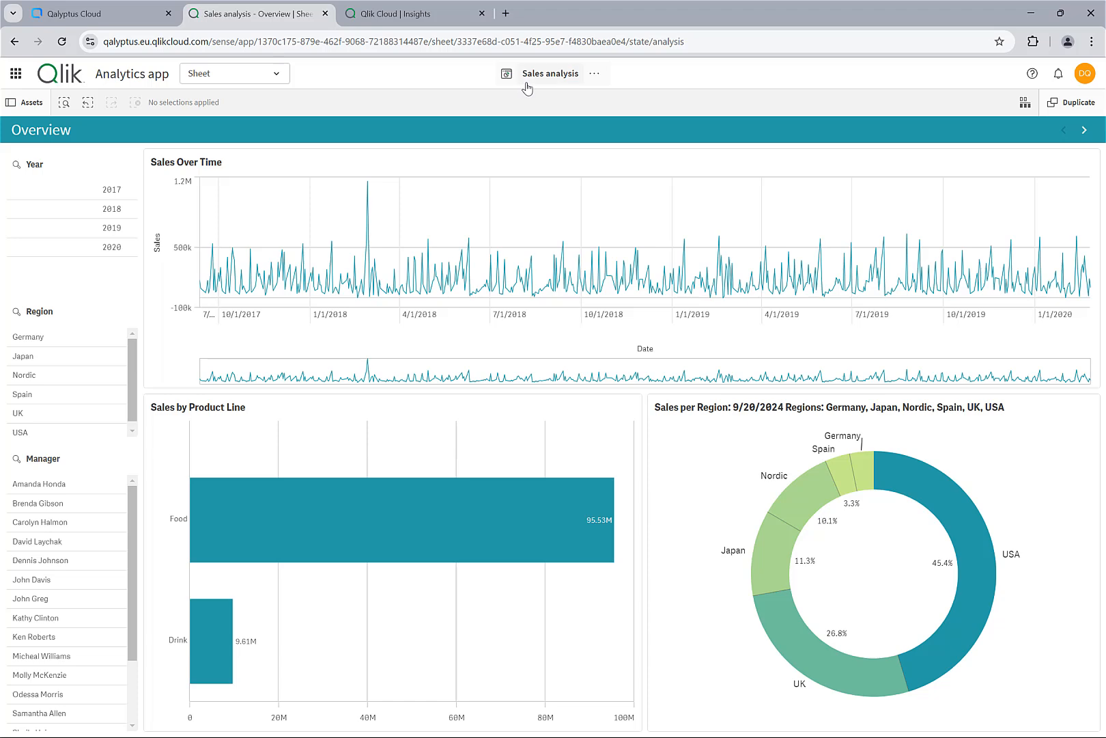
# Switch back to Qalyptus Cloud, search the applications for "sales" and refresh the metadata of the Sales analysis app
pyautogui.click(136, 15)
pyautogui.click(351, 230)
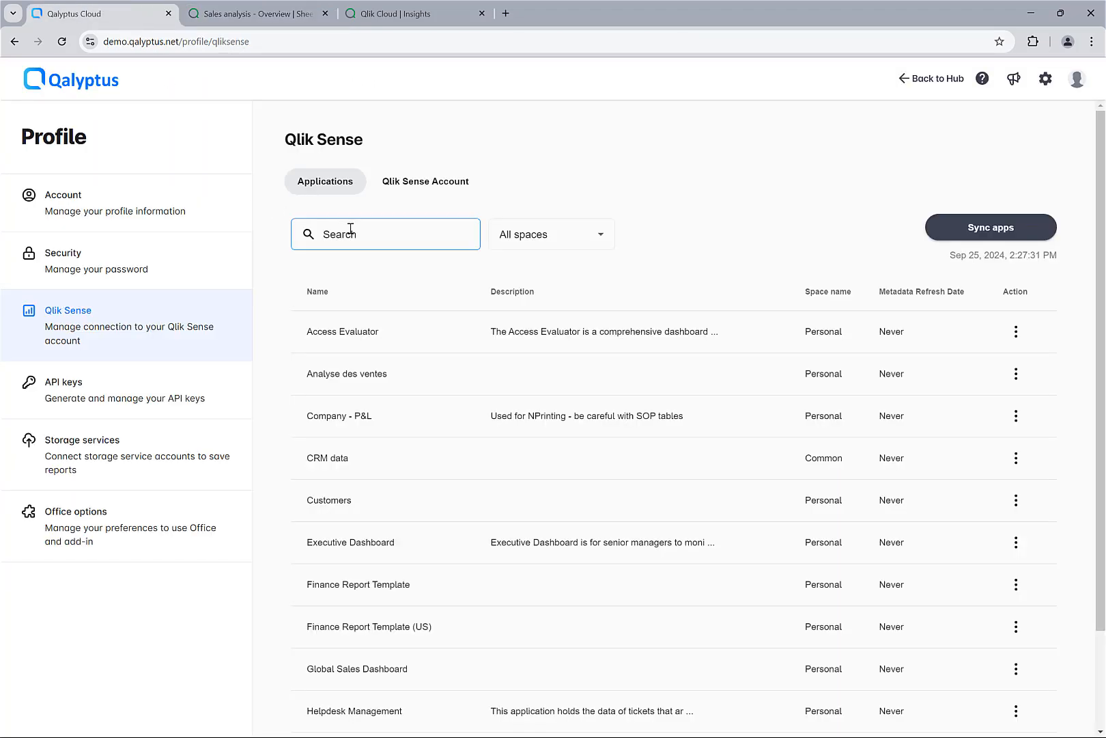
pyautogui.write('sales')
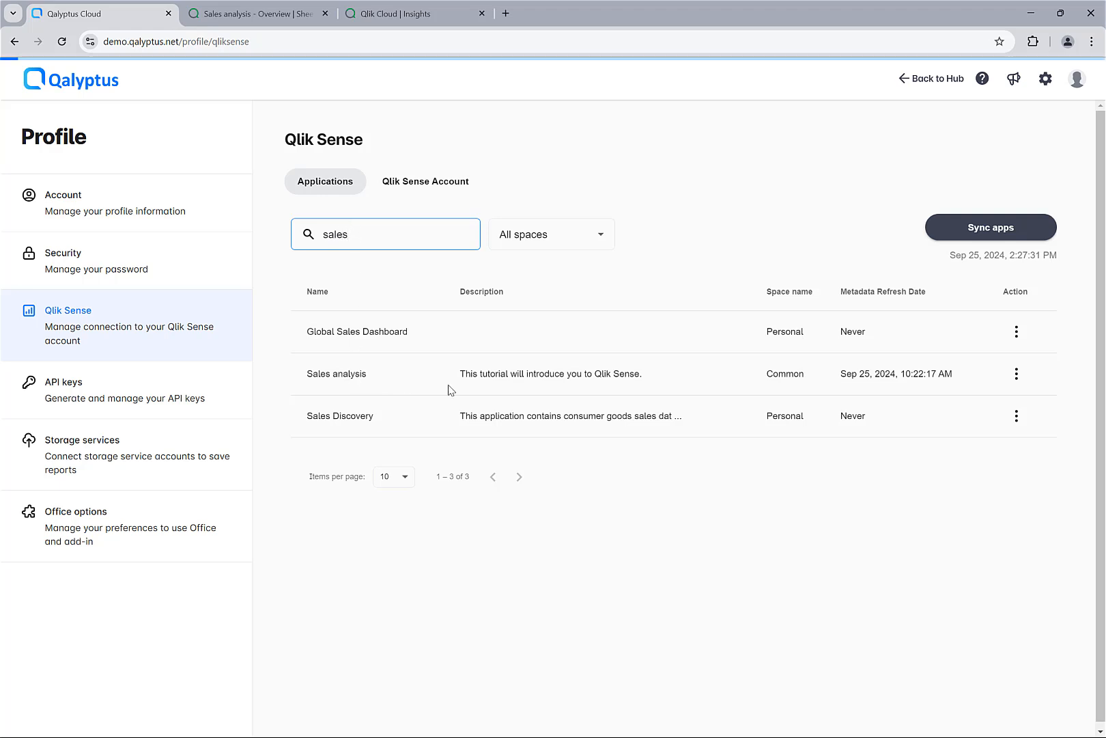
pyautogui.click(1018, 376)
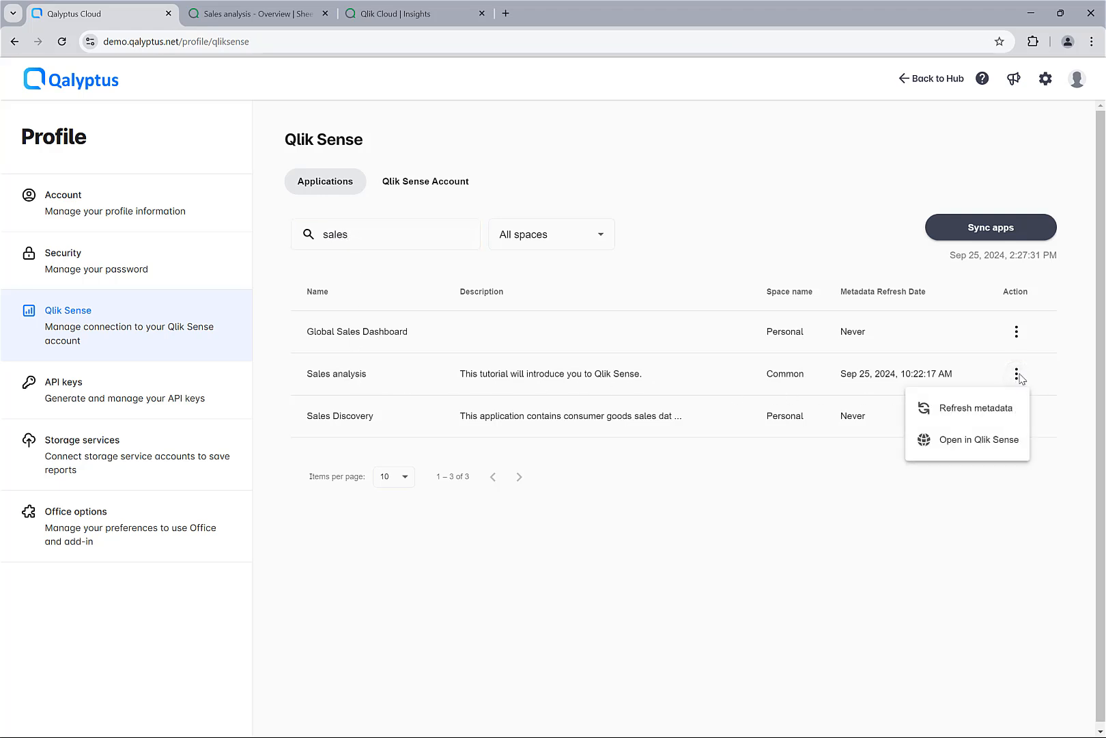
pyautogui.click(1010, 408)
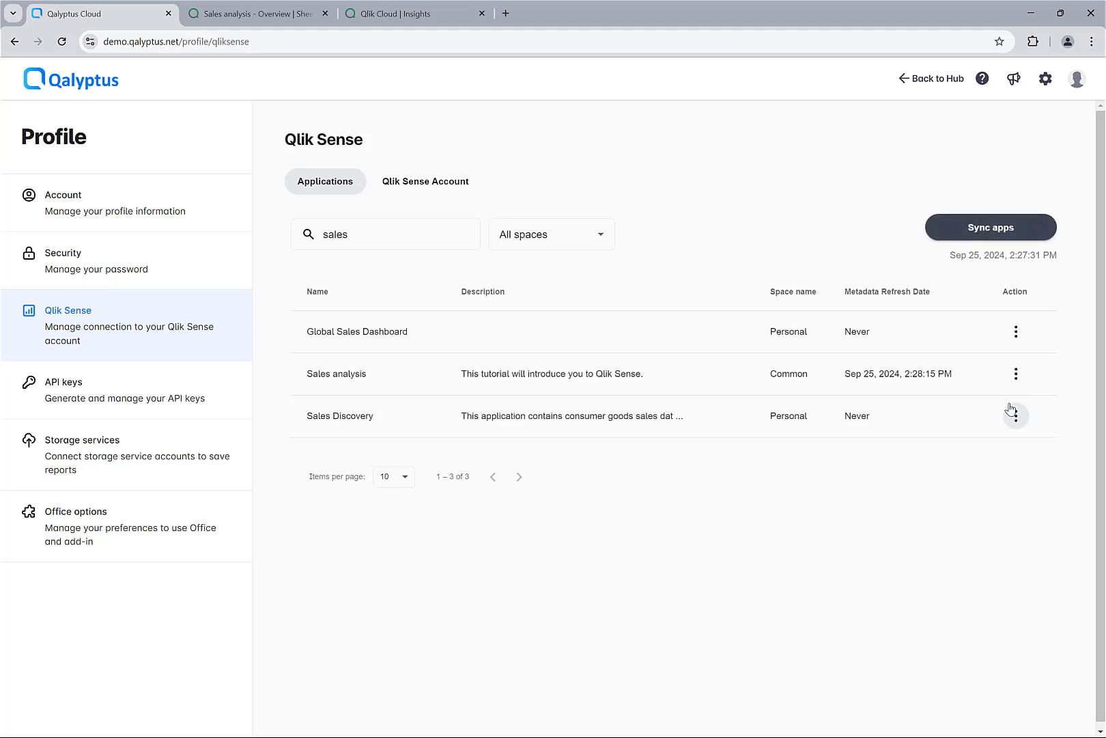
# Create a project named Main from the hub's Projects section, check its permissions and return to the project list
pyautogui.click(936, 84)
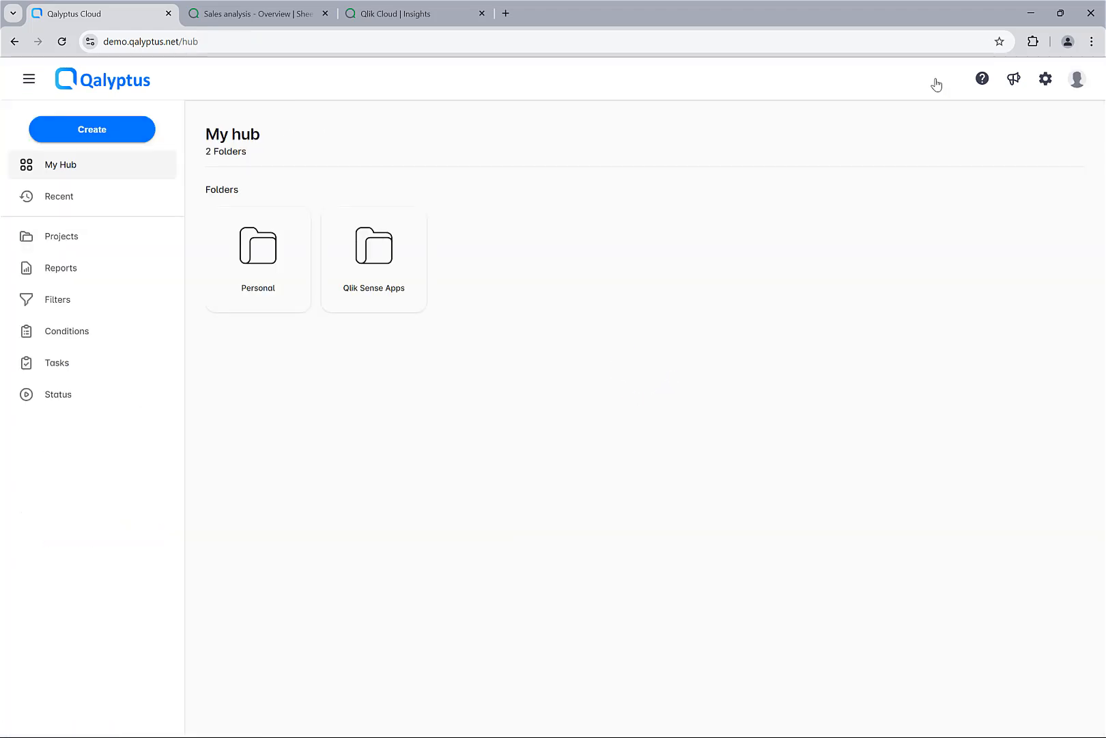
pyautogui.click(122, 252)
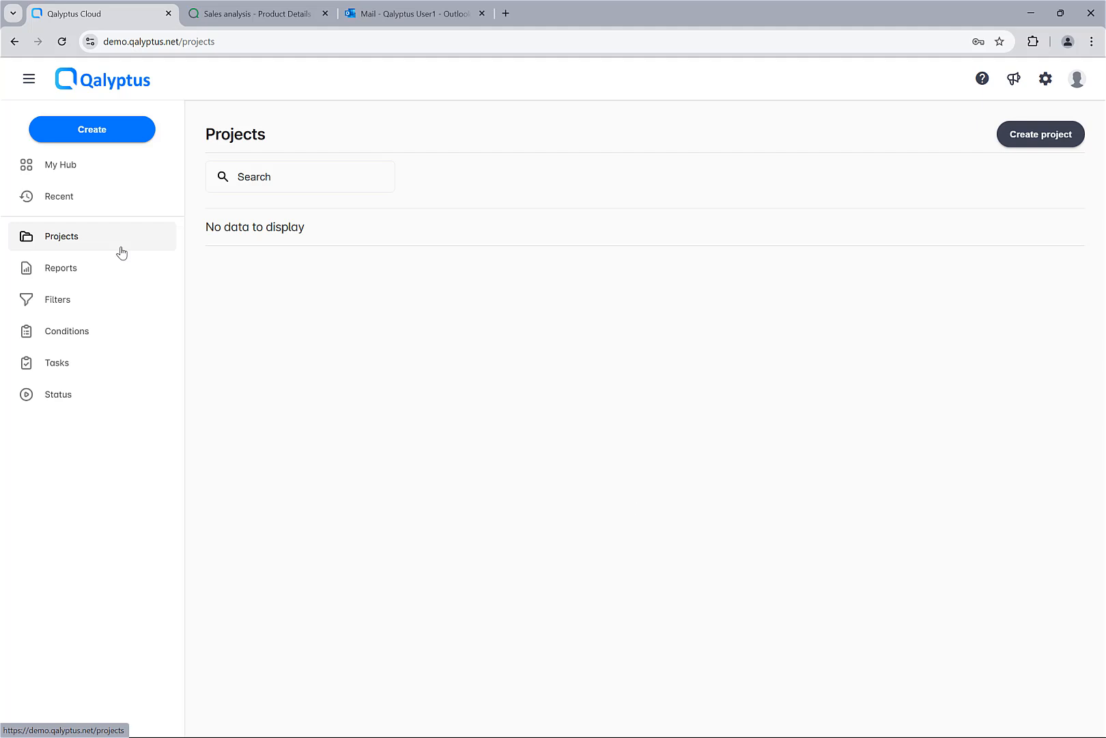
pyautogui.click(1015, 136)
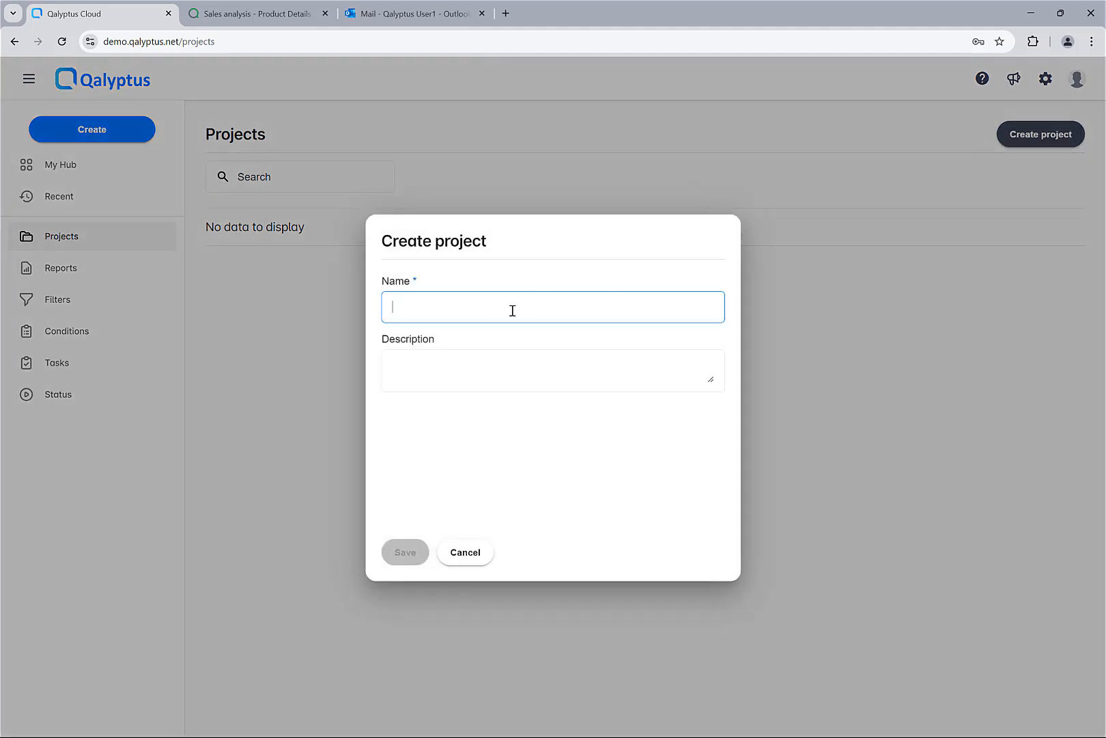
pyautogui.write('Main')
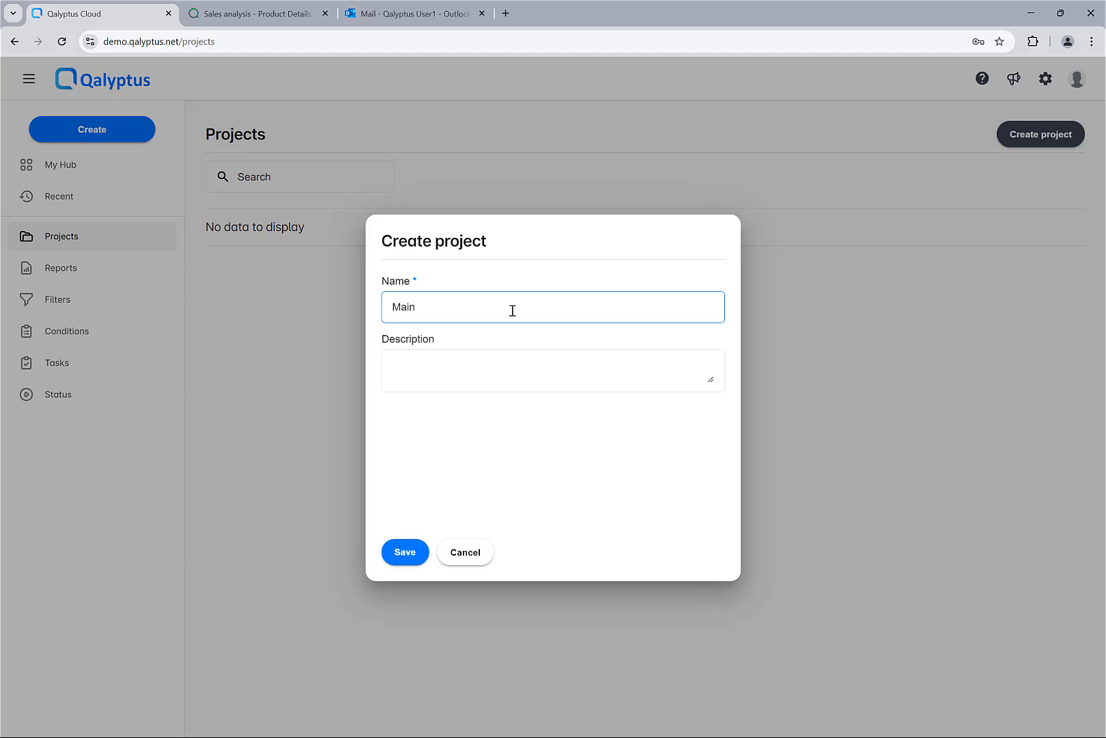
pyautogui.click(420, 550)
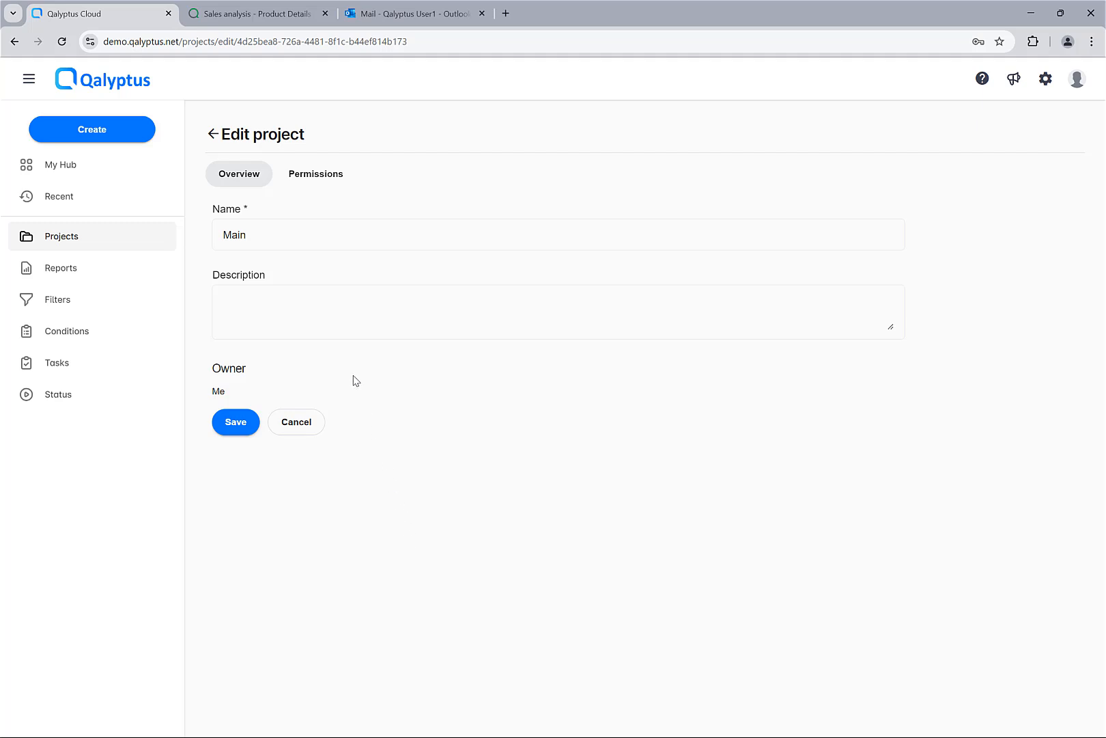
pyautogui.click(307, 176)
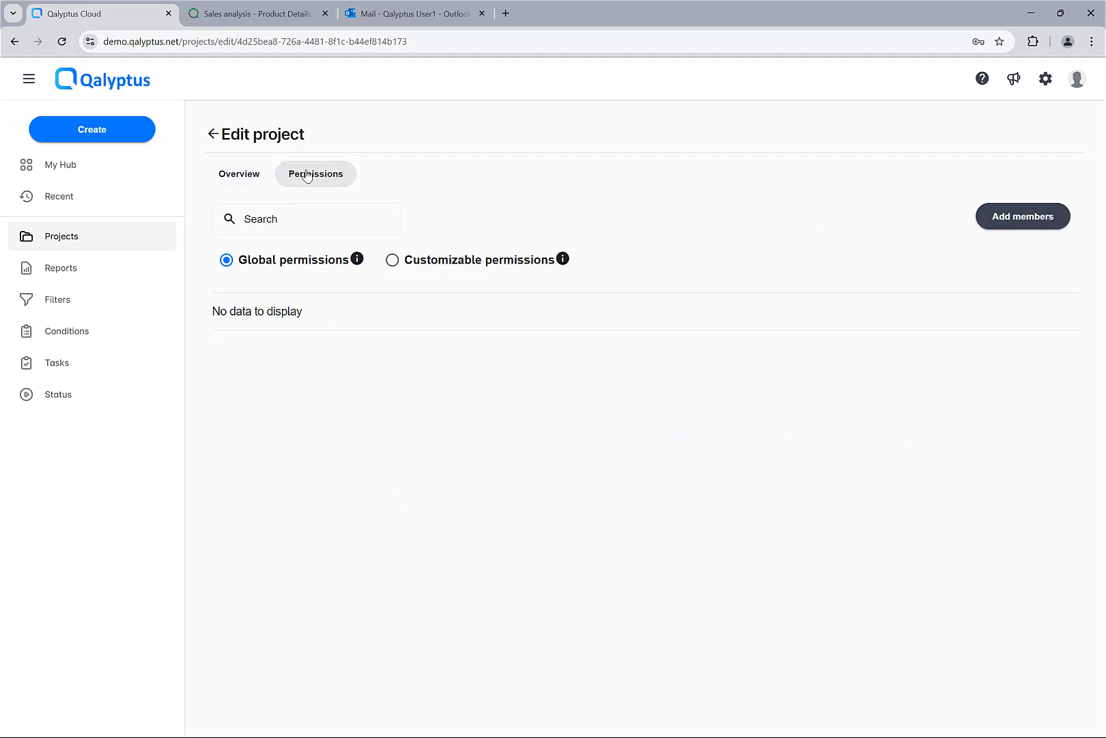
pyautogui.click(213, 135)
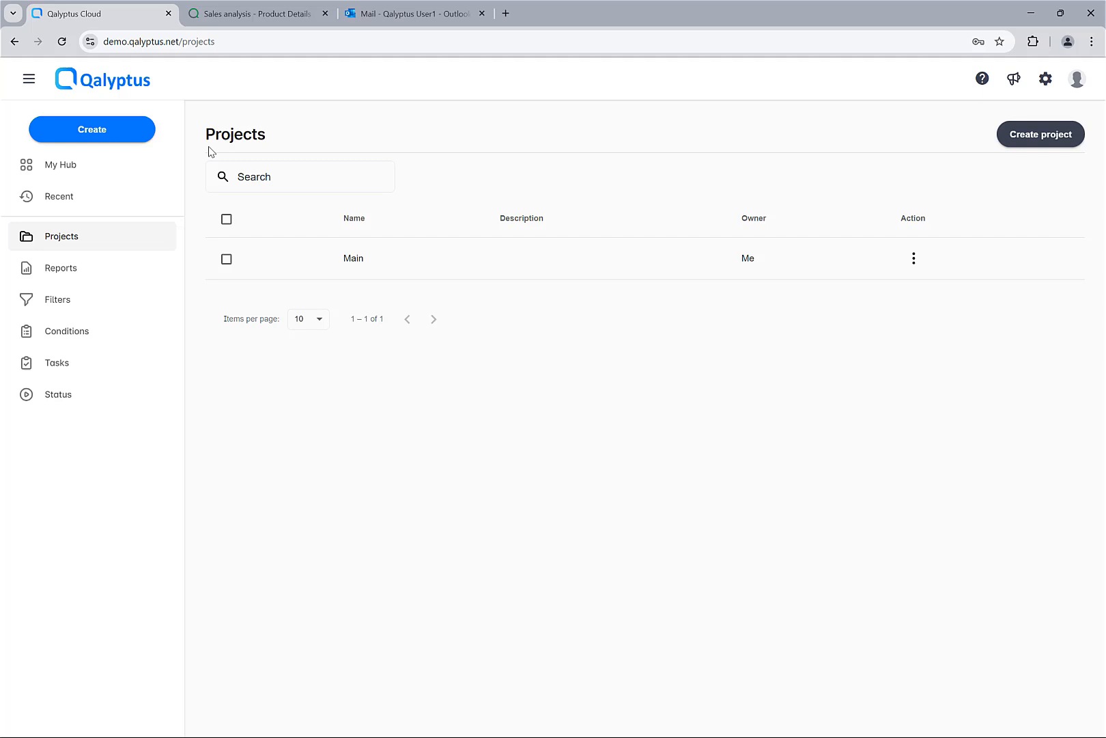
# Create a report named "Sales analysis" of type Excel in the Main project
pyautogui.click(123, 280)
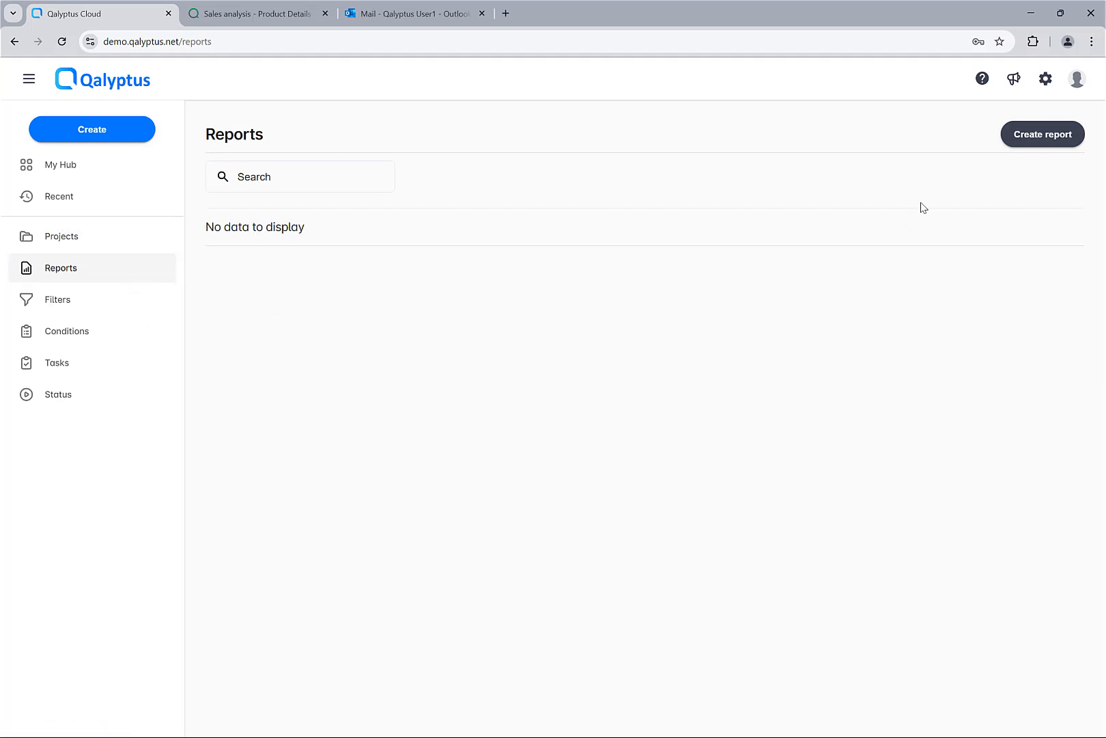
pyautogui.click(1027, 141)
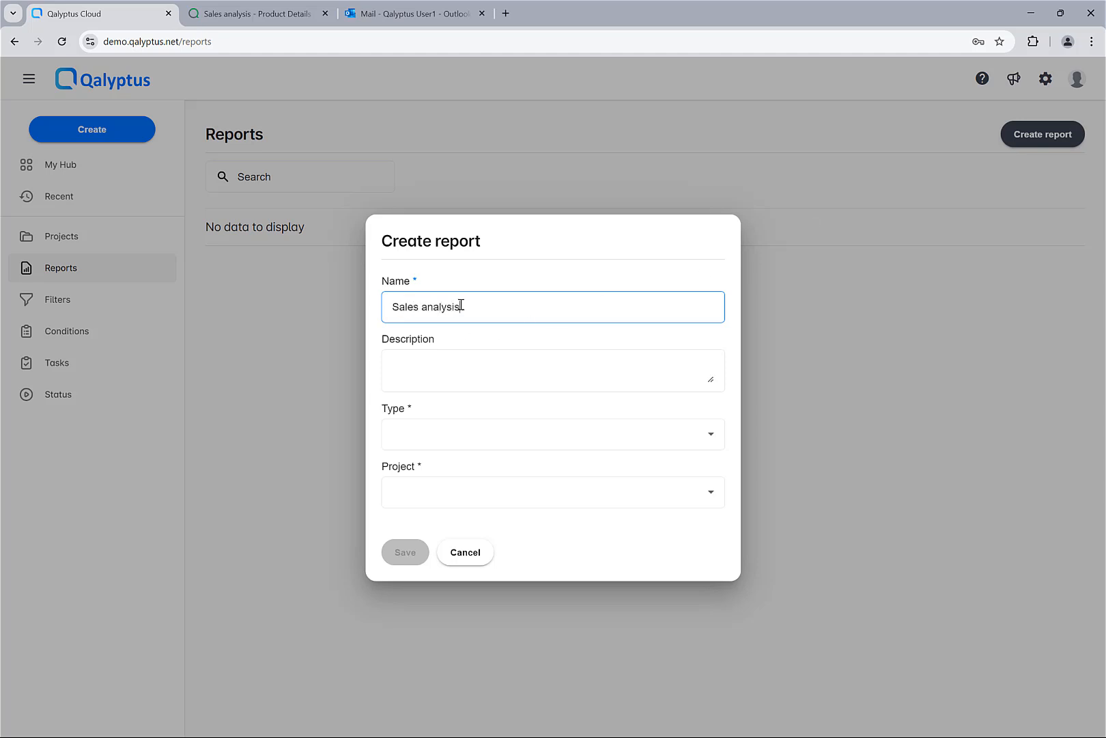
pyautogui.click(442, 432)
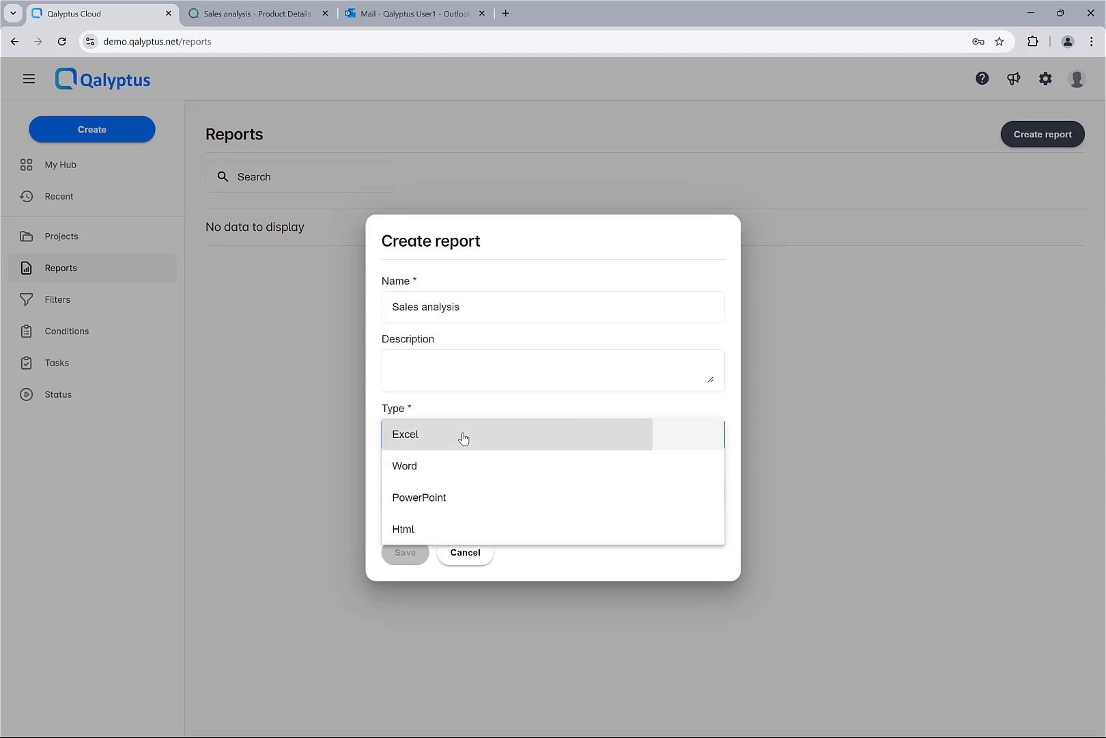
pyautogui.click(461, 438)
pyautogui.click(434, 492)
pyautogui.click(429, 499)
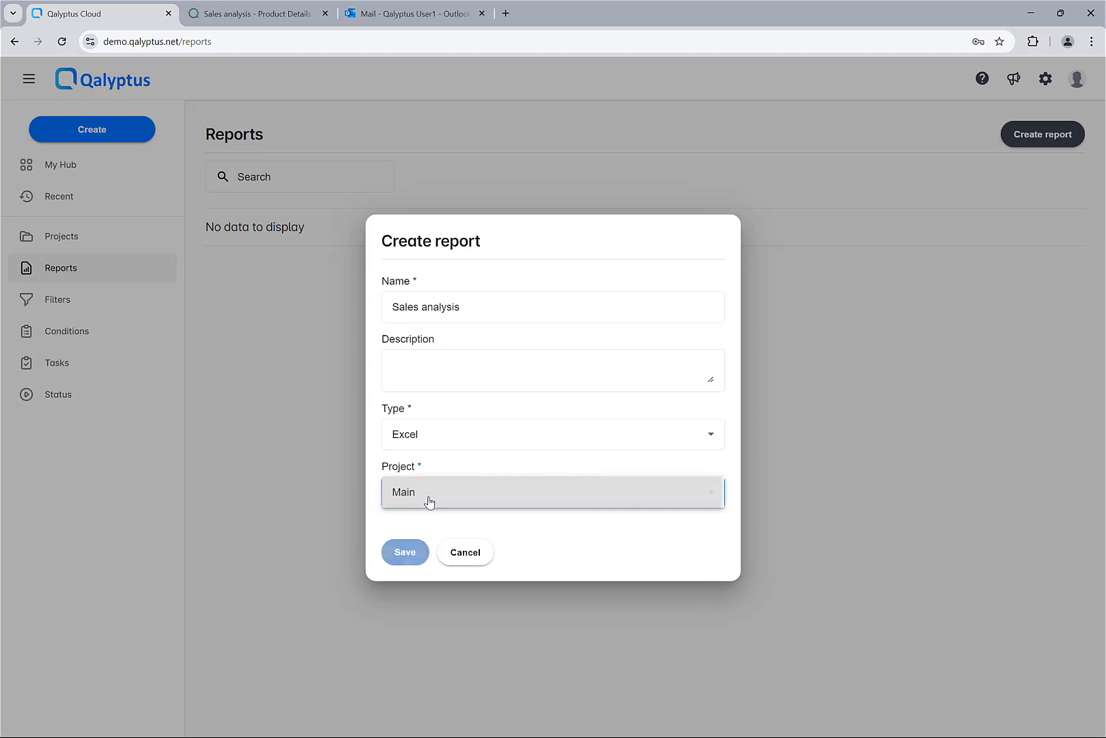
pyautogui.click(409, 553)
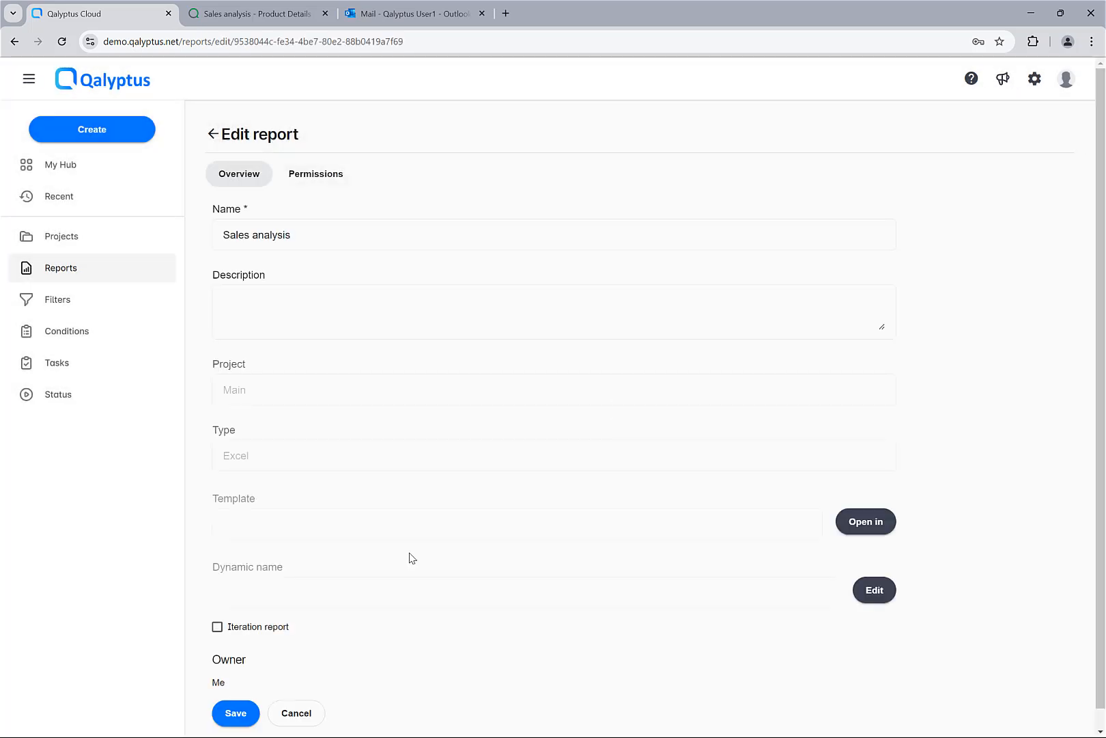
# Download the Sales analysis report's template for Excel Desktop and open the file in Excel
pyautogui.scroll(-1, 409, 550)
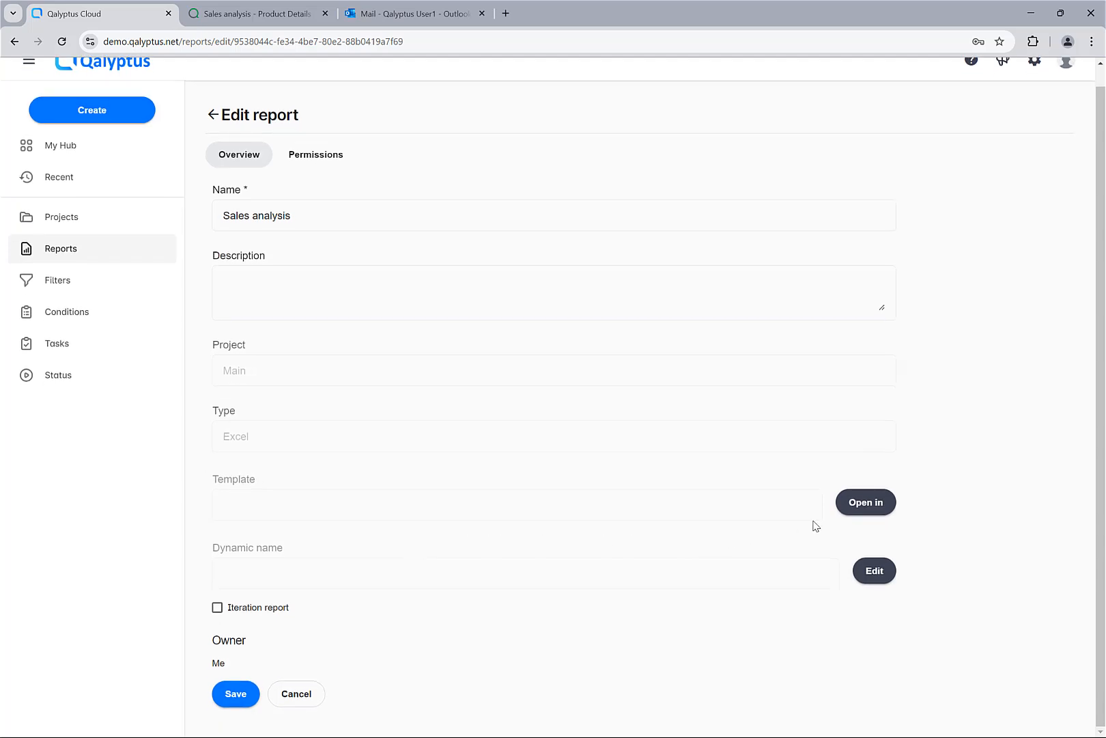
pyautogui.click(865, 508)
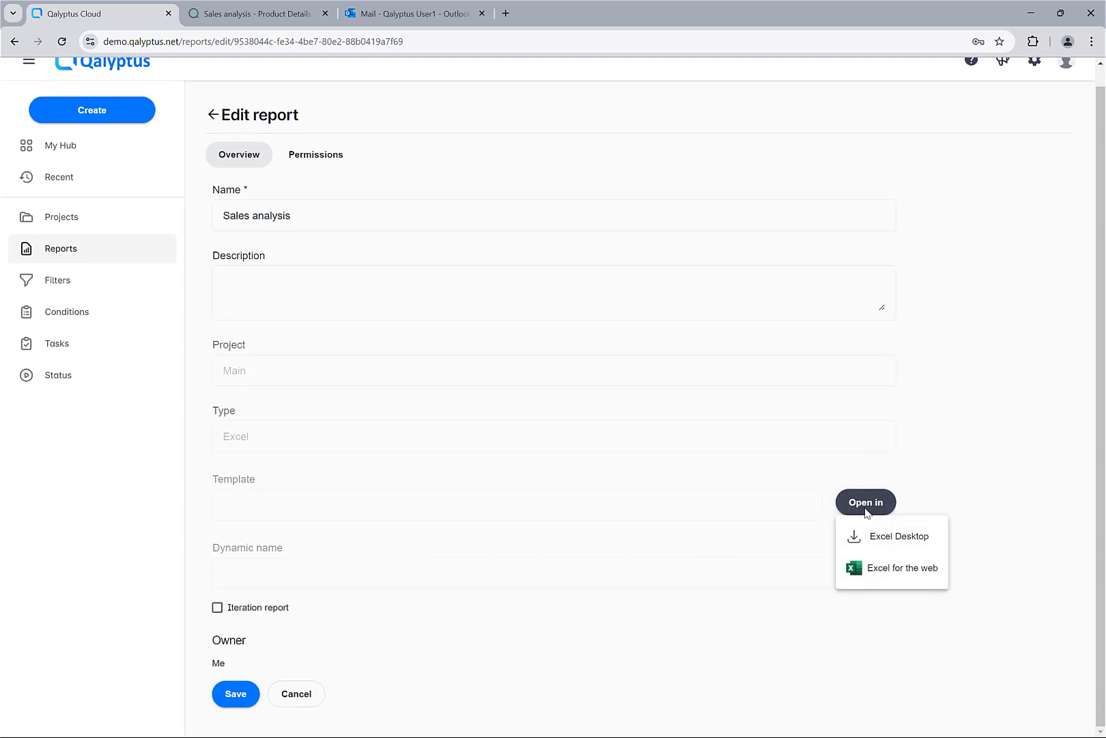
pyautogui.click(900, 540)
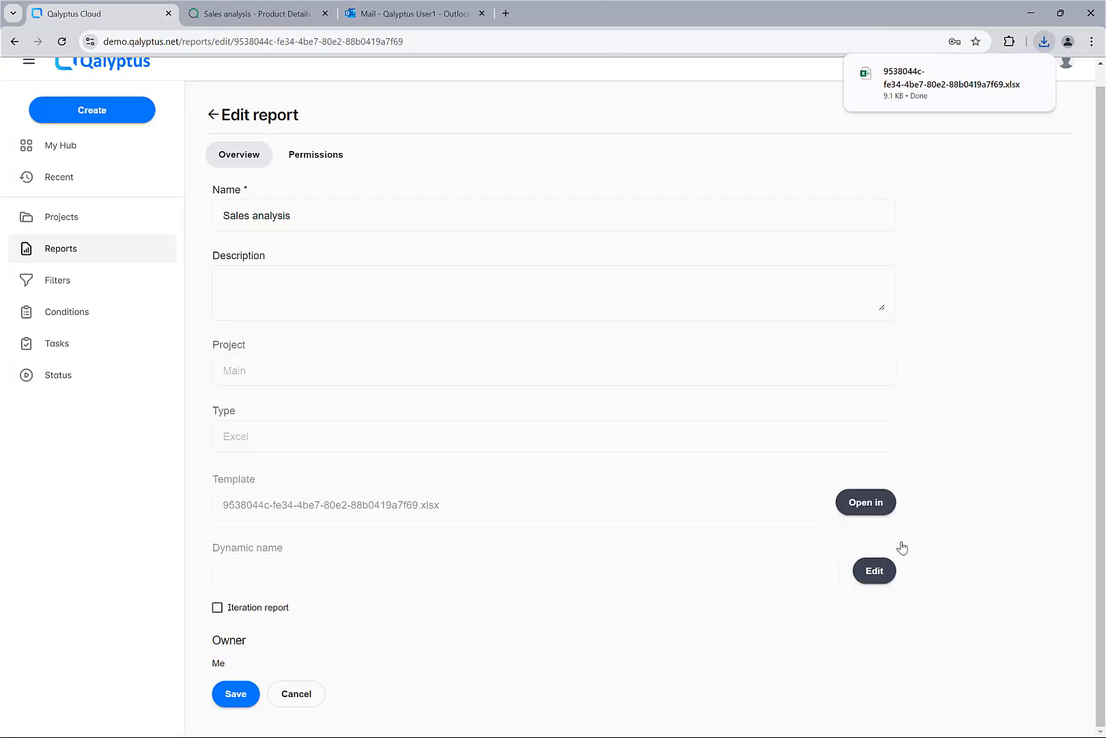
pyautogui.click(968, 89)
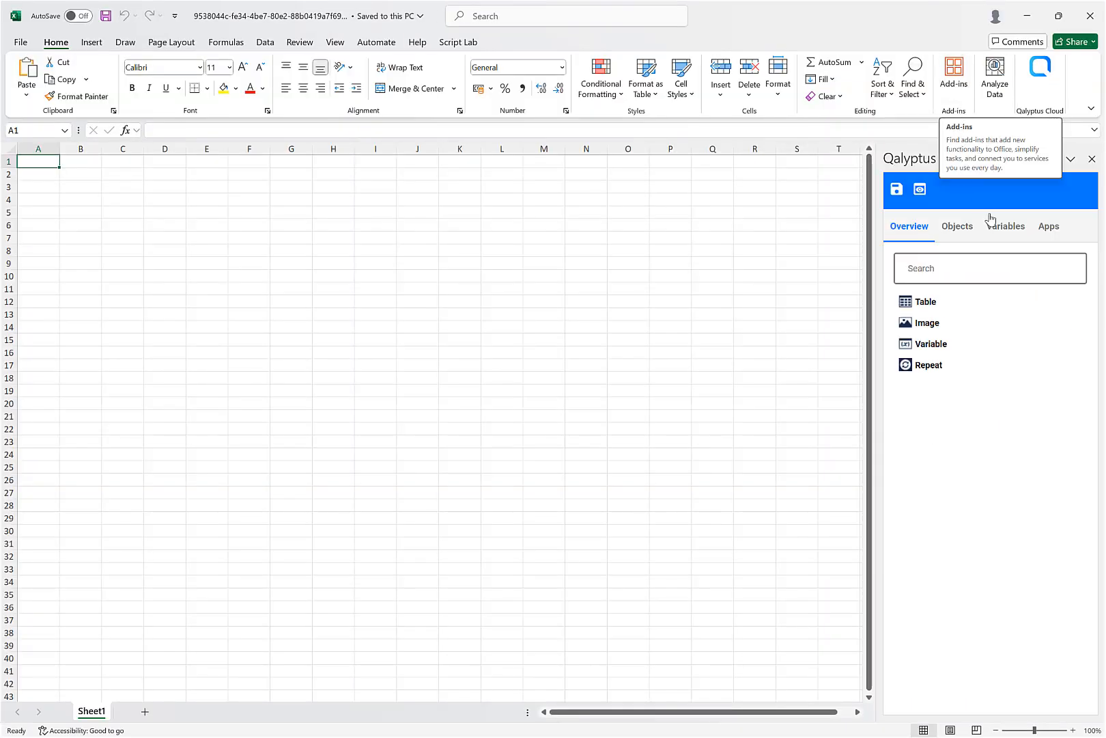
# Add the Sales analysis app from the Common space to the report in the Qalyptus Cloud add-in
pyautogui.click(1047, 230)
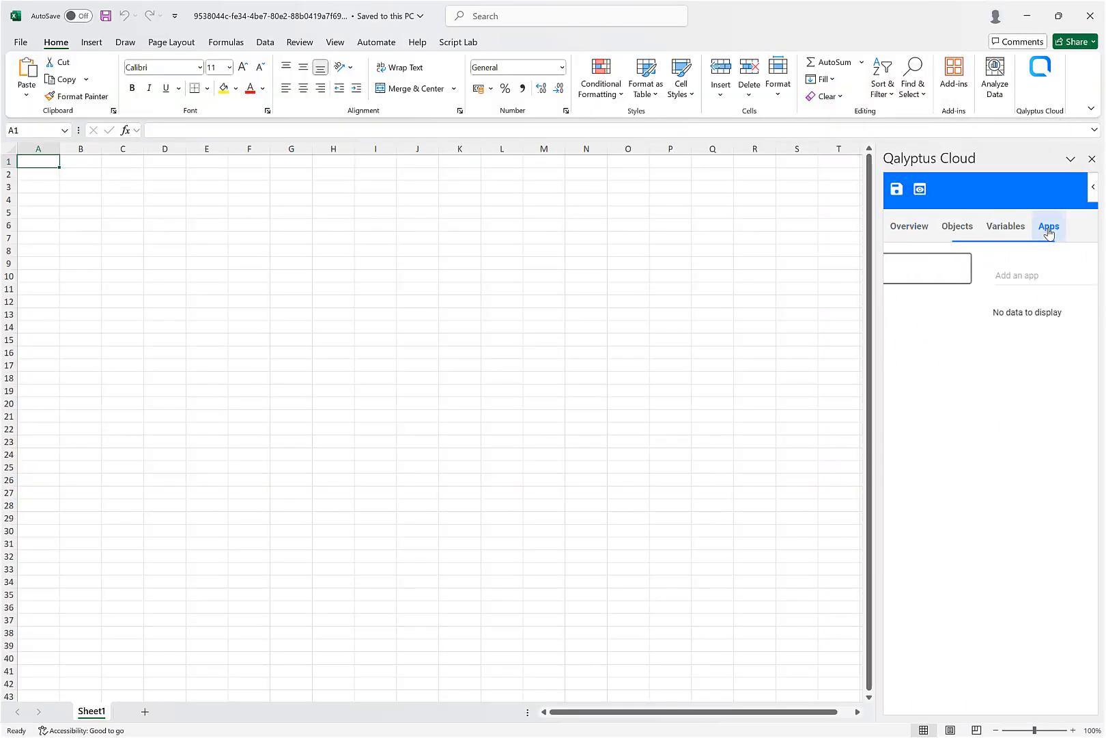
pyautogui.click(1013, 279)
pyautogui.scroll(-3, 1012, 279)
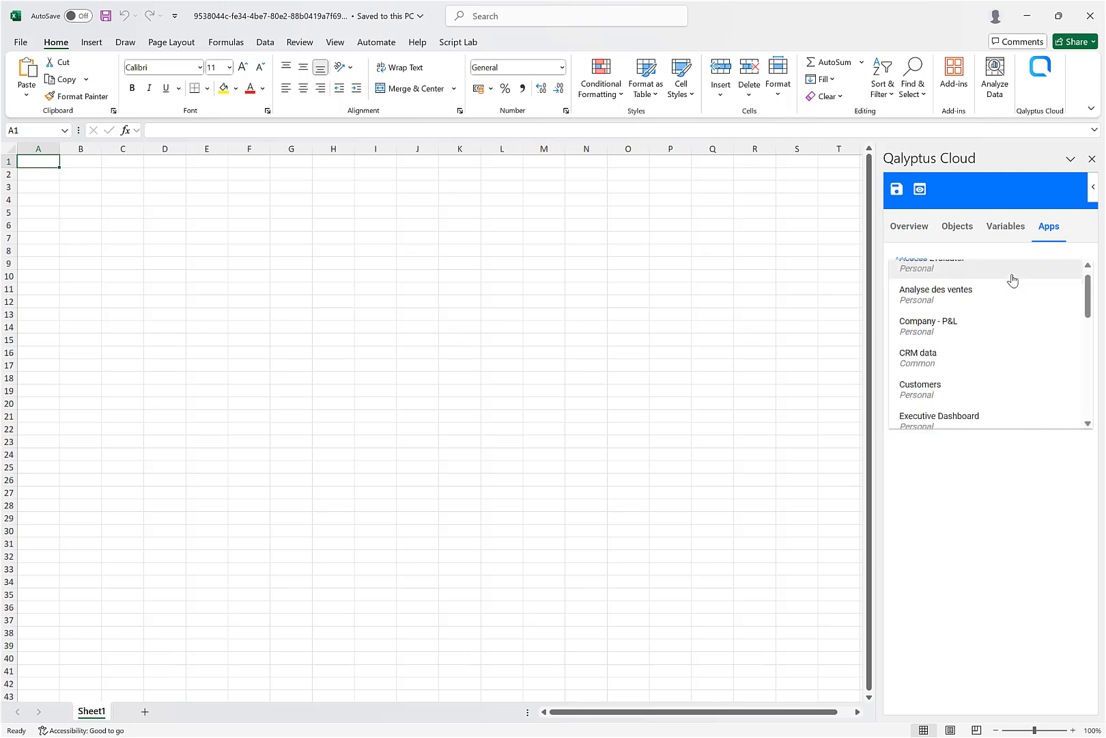
pyautogui.scroll(-2, 1014, 280)
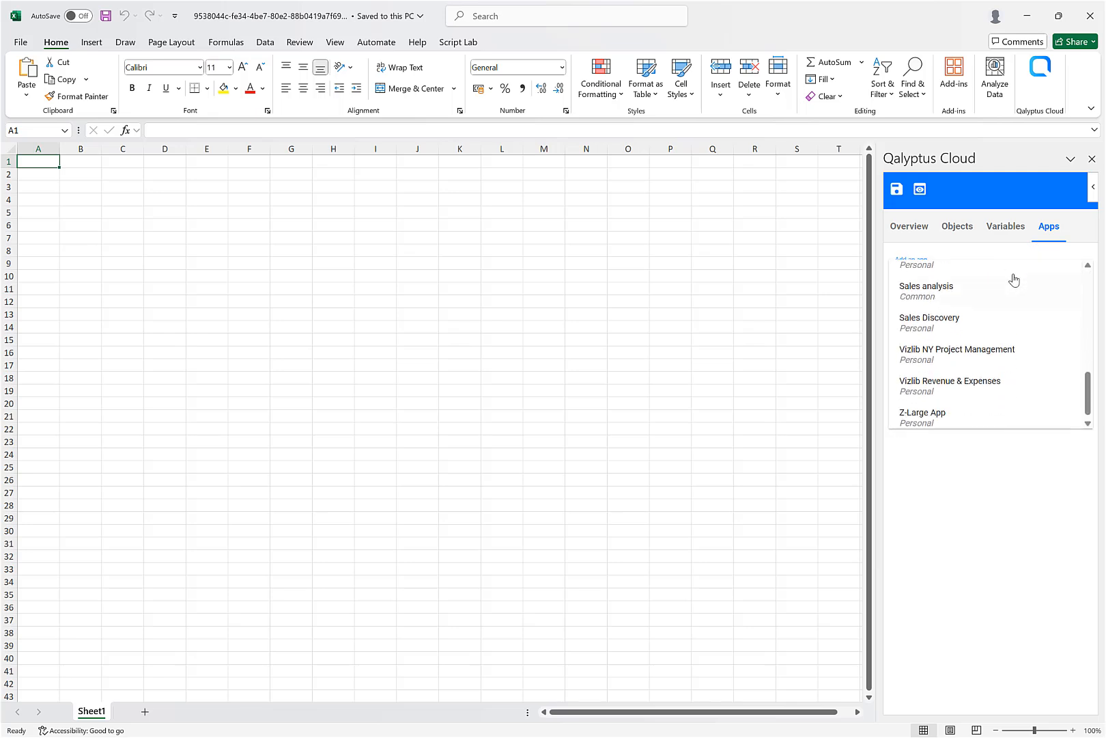
pyautogui.click(988, 299)
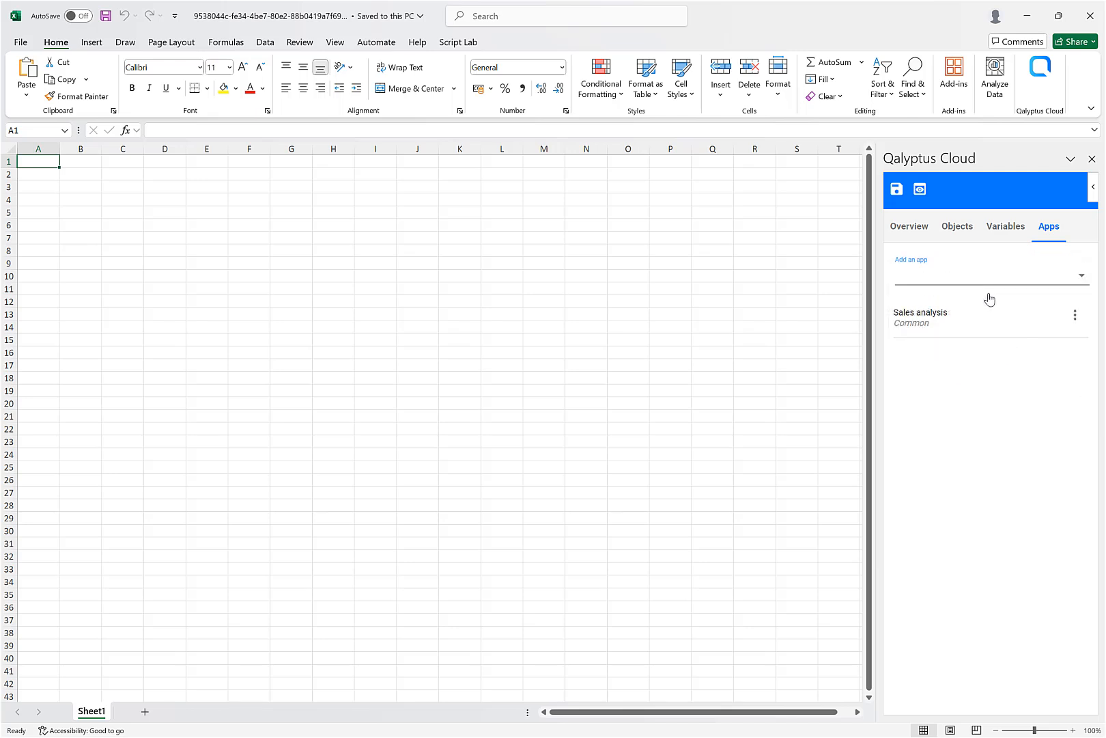
# Add Average Sales per Invoice by Product Group and Sales and Margin by Product Group from the Product Details sheet as images
pyautogui.click(997, 231)
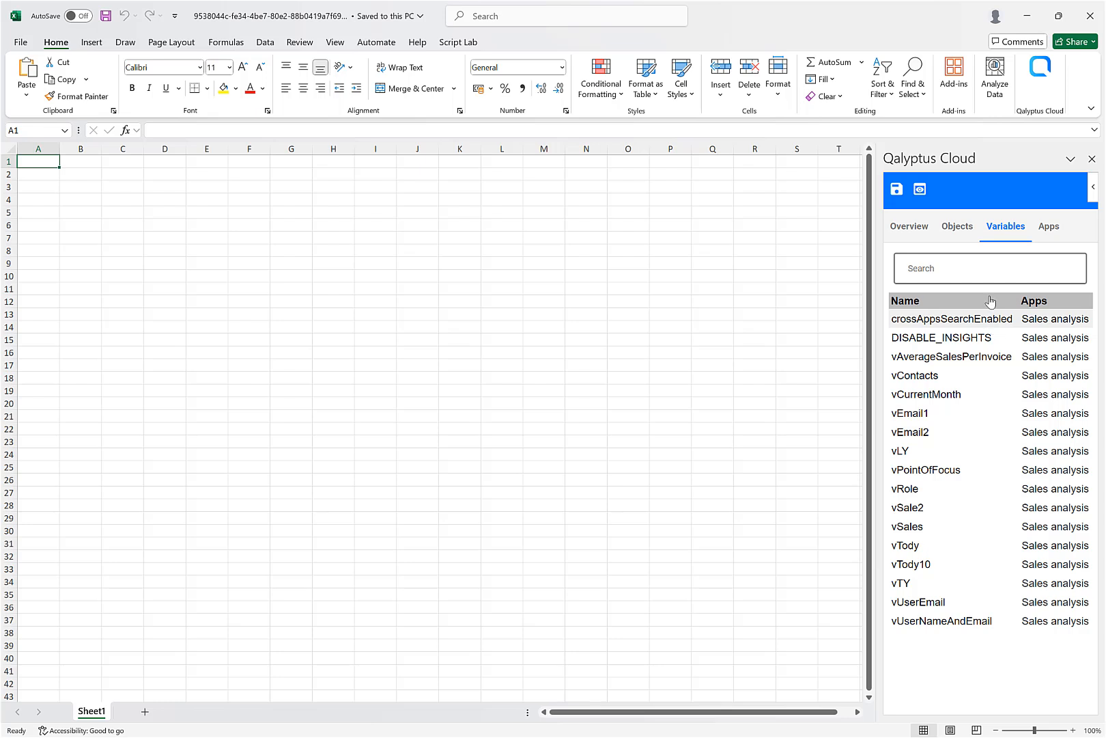
pyautogui.click(960, 228)
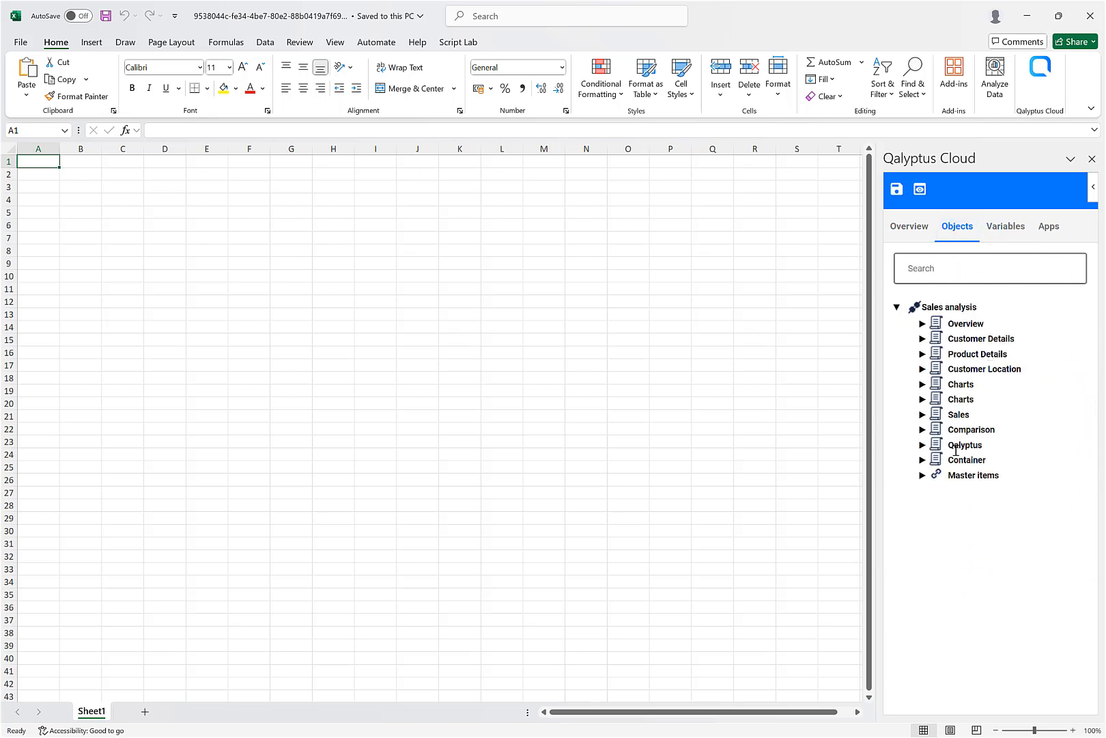
pyautogui.click(922, 354)
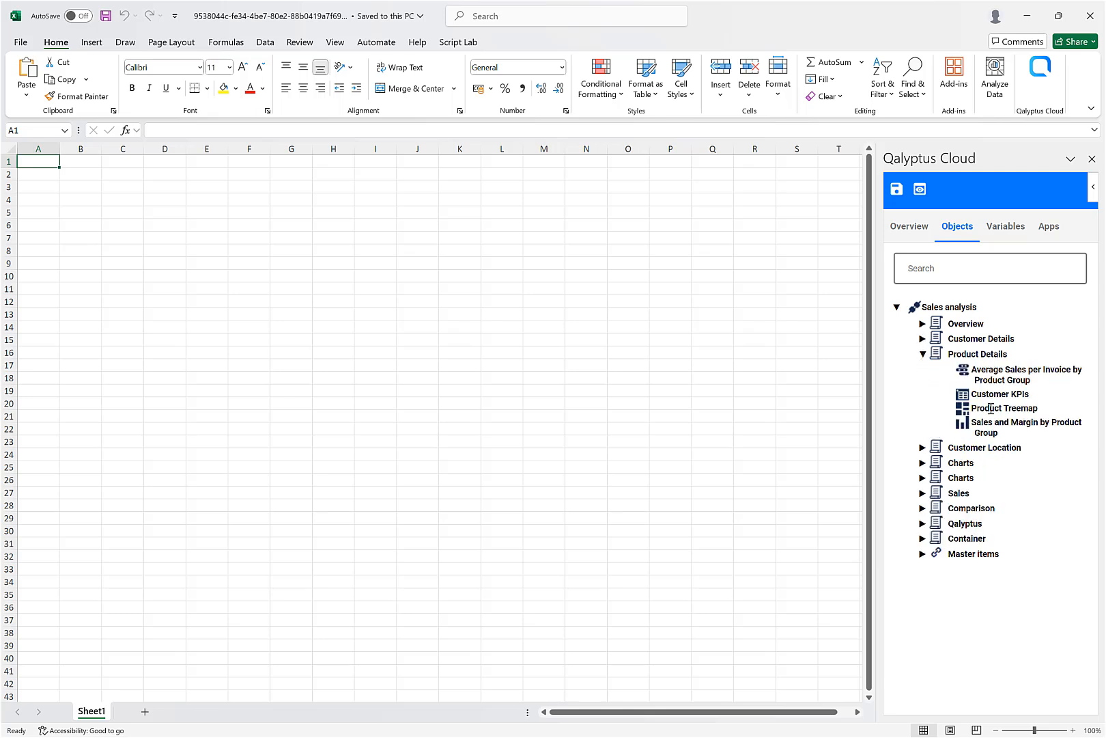
pyautogui.click(994, 371)
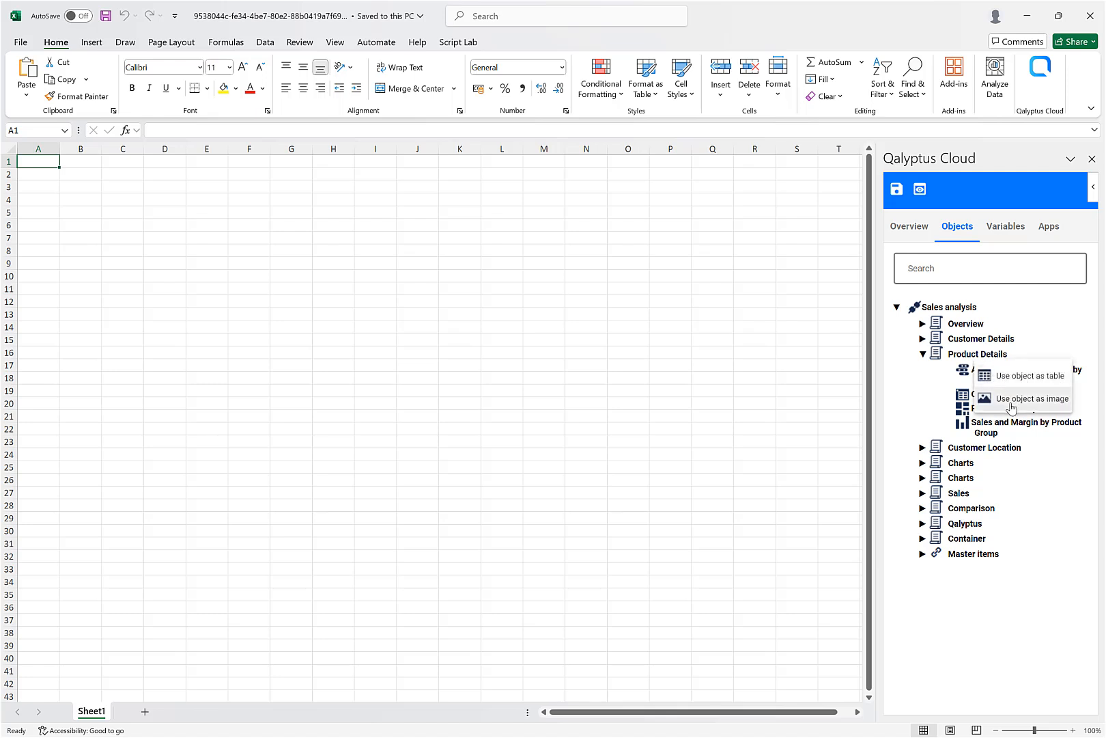
pyautogui.click(1010, 403)
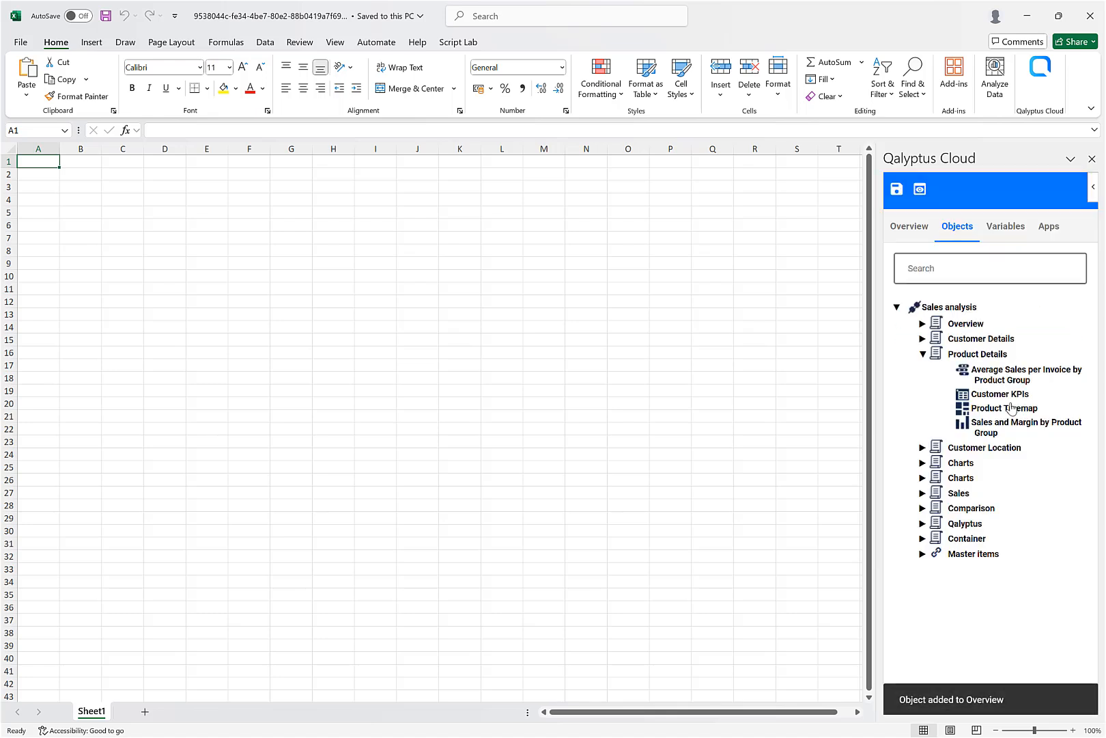
pyautogui.click(985, 422)
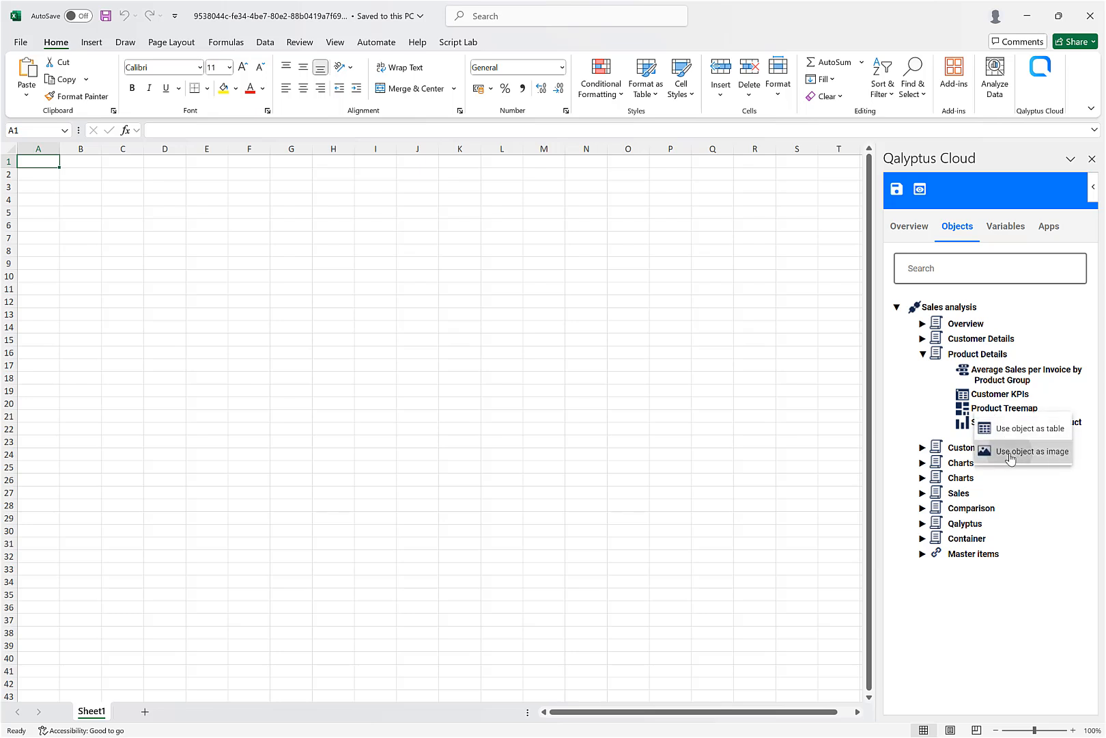
pyautogui.click(1010, 452)
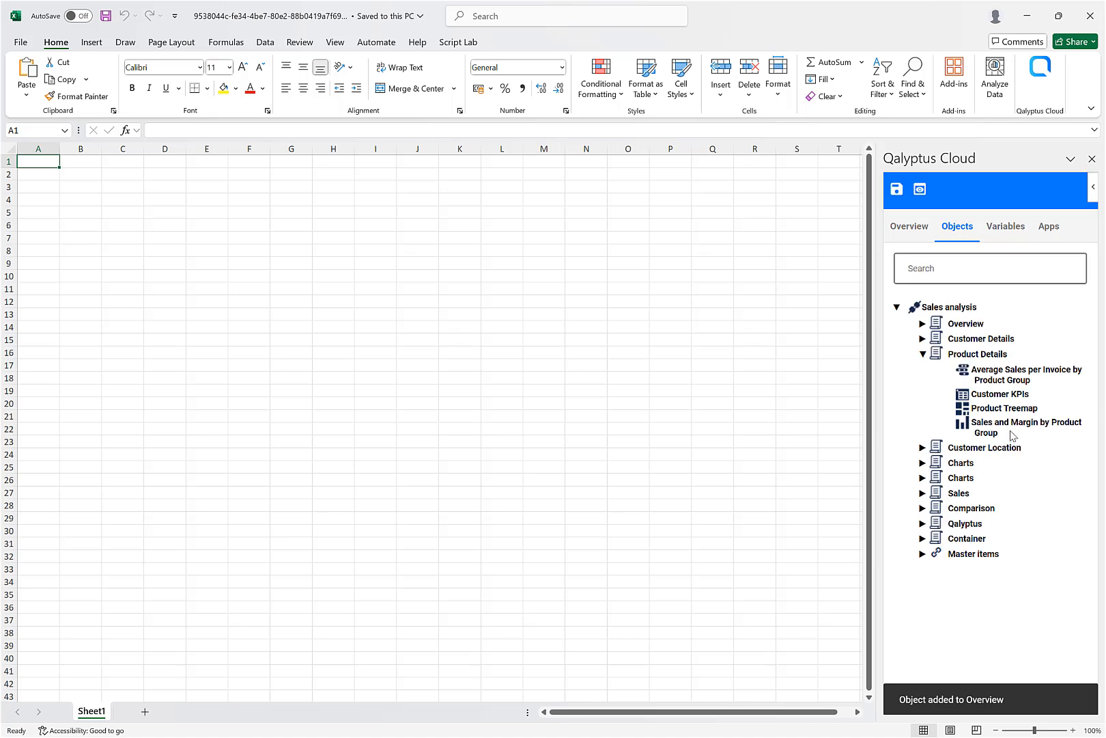
# Add the Customer KPIs object from the Product Details sheet to the report as a table
pyautogui.click(985, 394)
pyautogui.click(1045, 410)
# Insert the Average Sales per Invoice by Product Group image at cell B3 and resize it to about 8.24 cm high by 15.91 cm wide
pyautogui.click(912, 231)
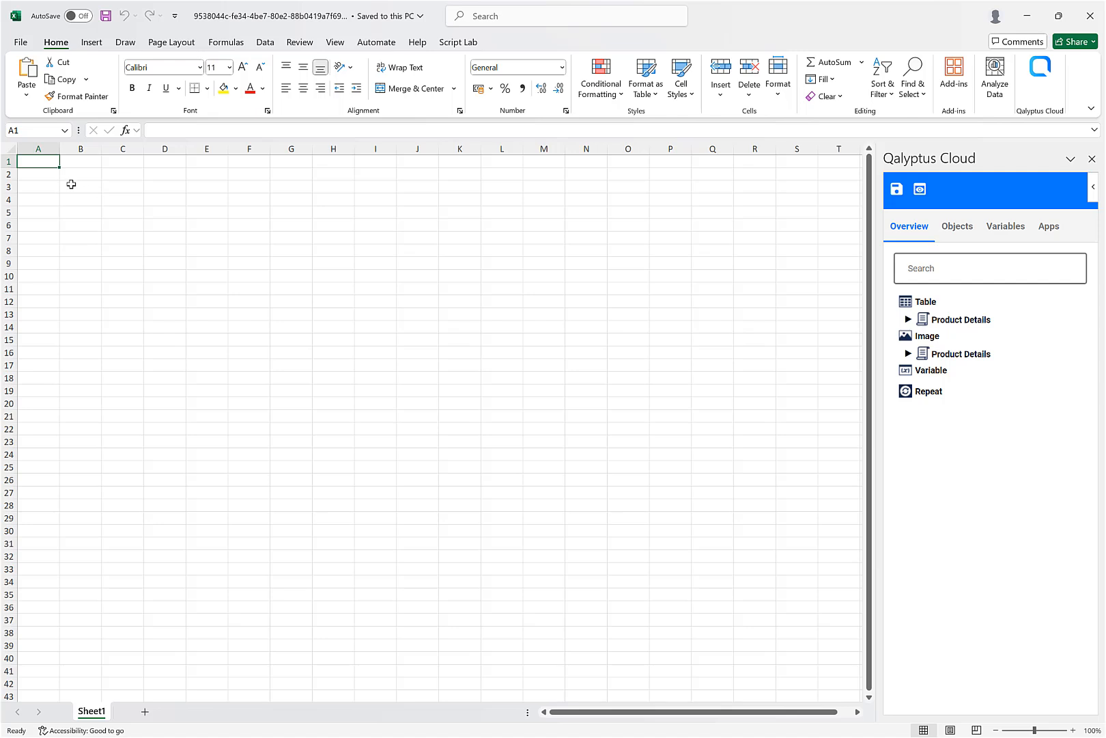
pyautogui.click(71, 185)
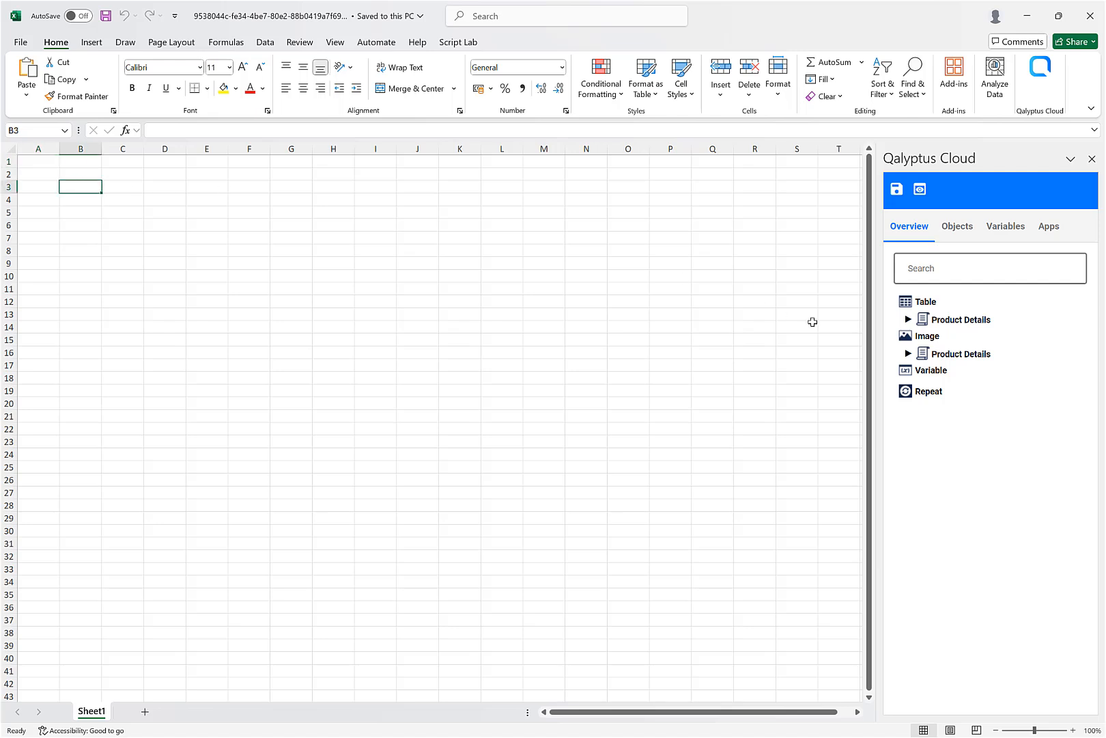
pyautogui.click(908, 354)
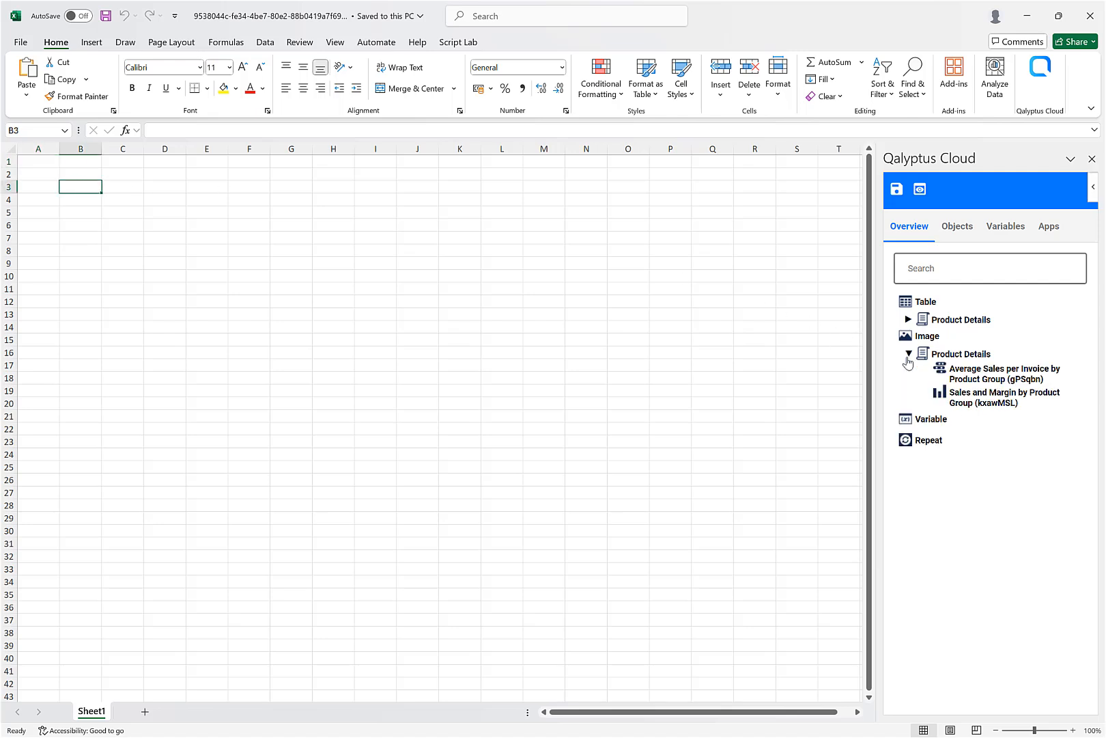
pyautogui.rightClick(969, 370)
pyautogui.click(999, 377)
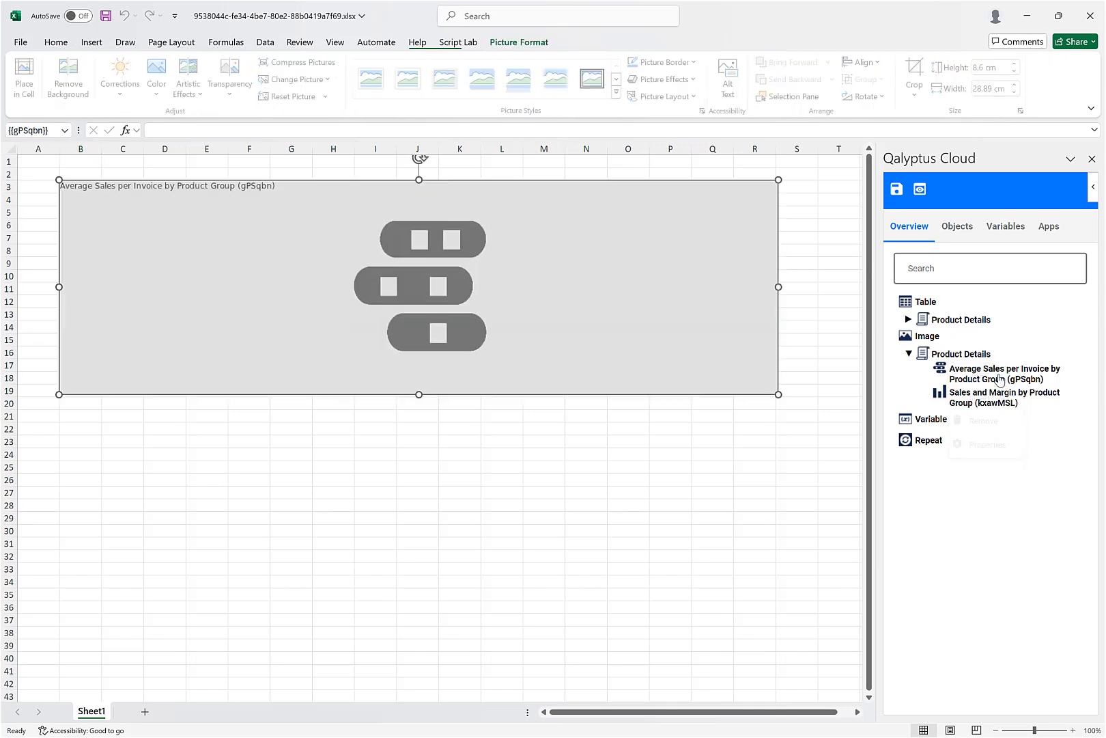
pyautogui.moveTo(778, 394); pyautogui.dragTo(475, 330)
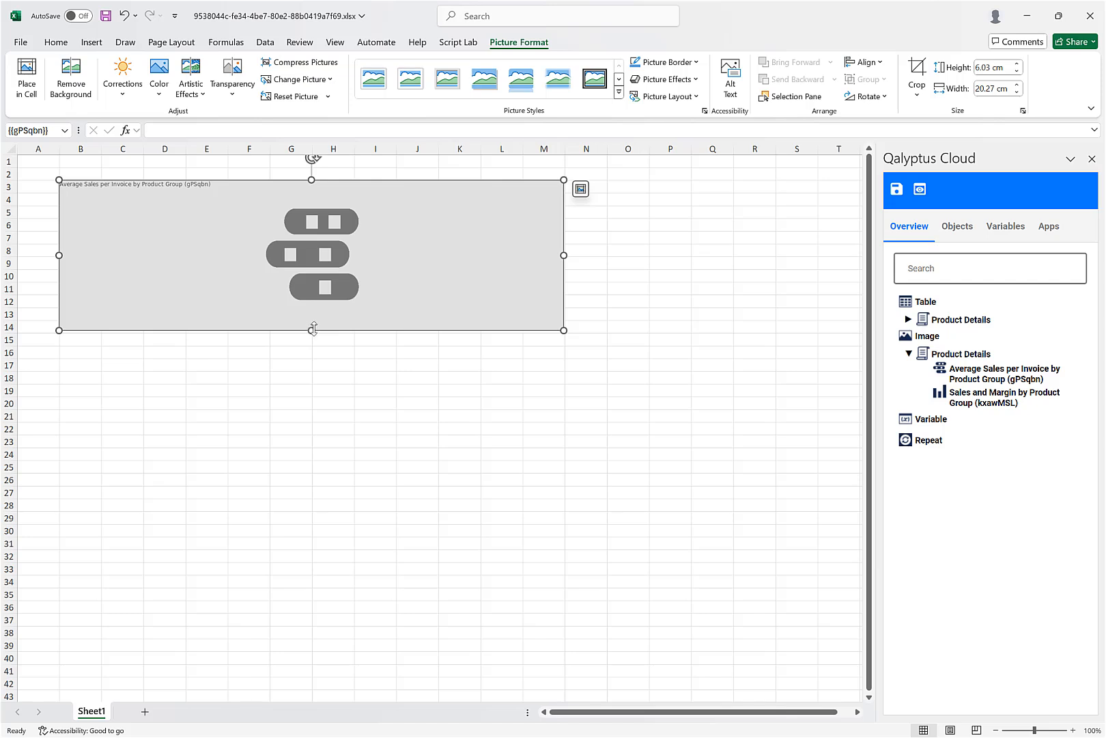
pyautogui.moveTo(313, 329); pyautogui.dragTo(299, 388)
pyautogui.moveTo(566, 282); pyautogui.dragTo(455, 282)
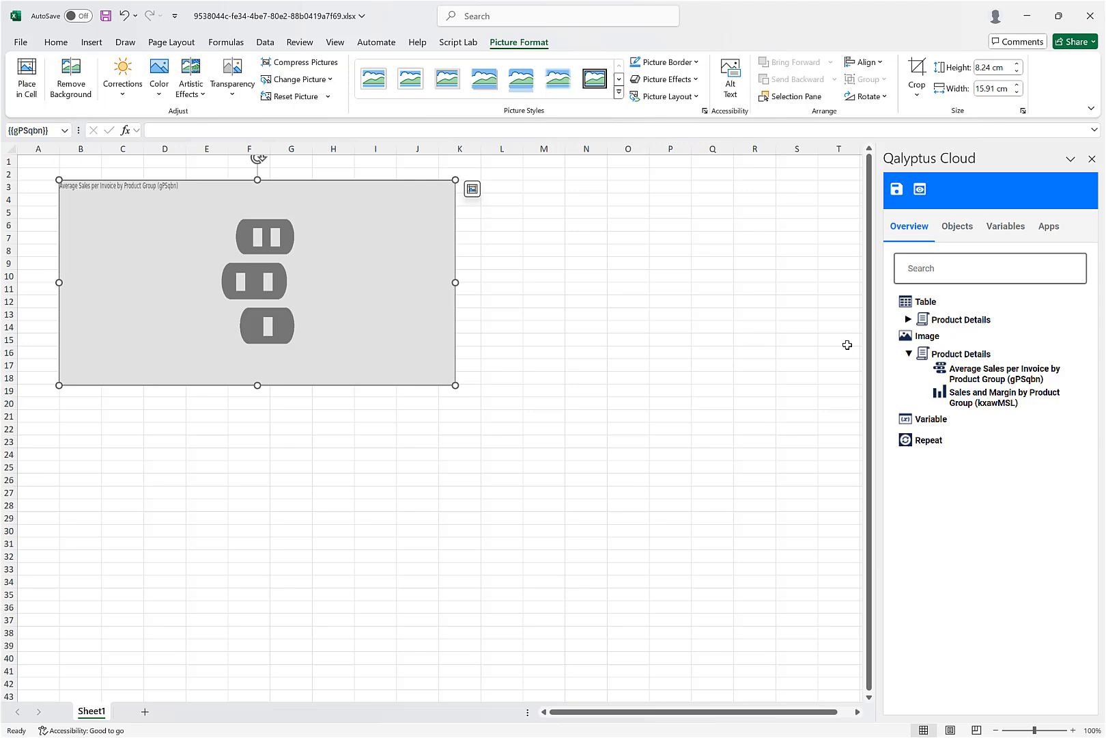
# Insert the Sales and Margin by Product Group image at L3, shrink it to about 8.16 by 19.58 cm and move it beside the first image
pyautogui.click(487, 186)
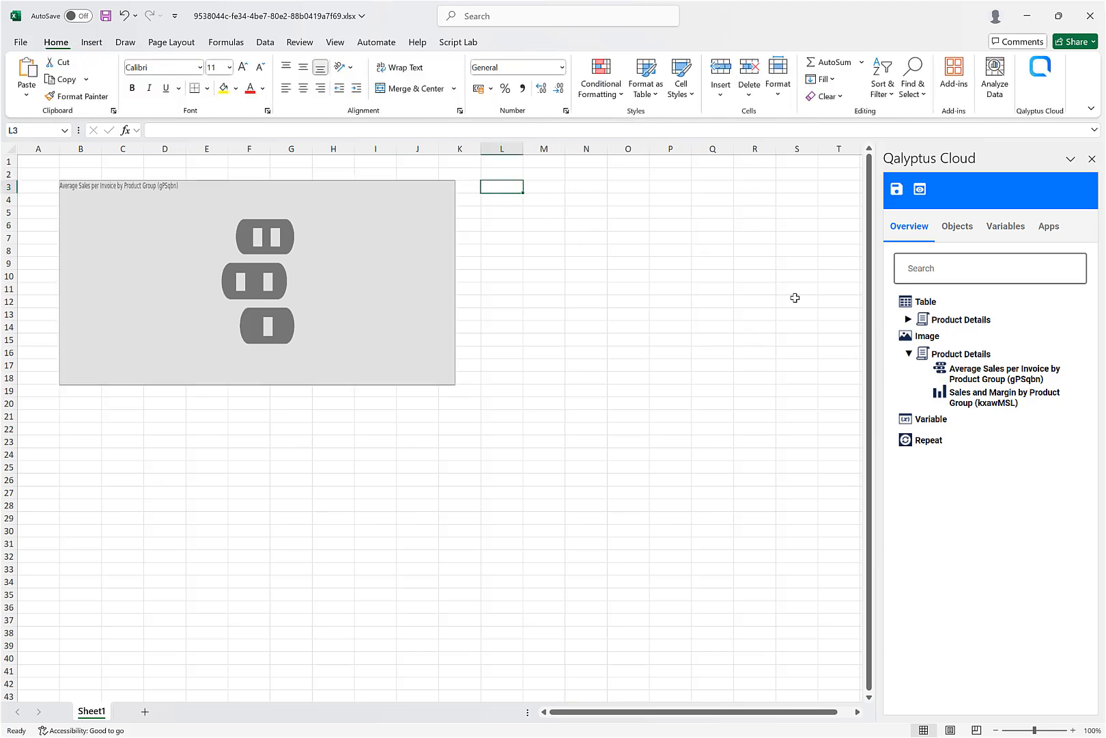
pyautogui.rightClick(965, 392)
pyautogui.click(981, 399)
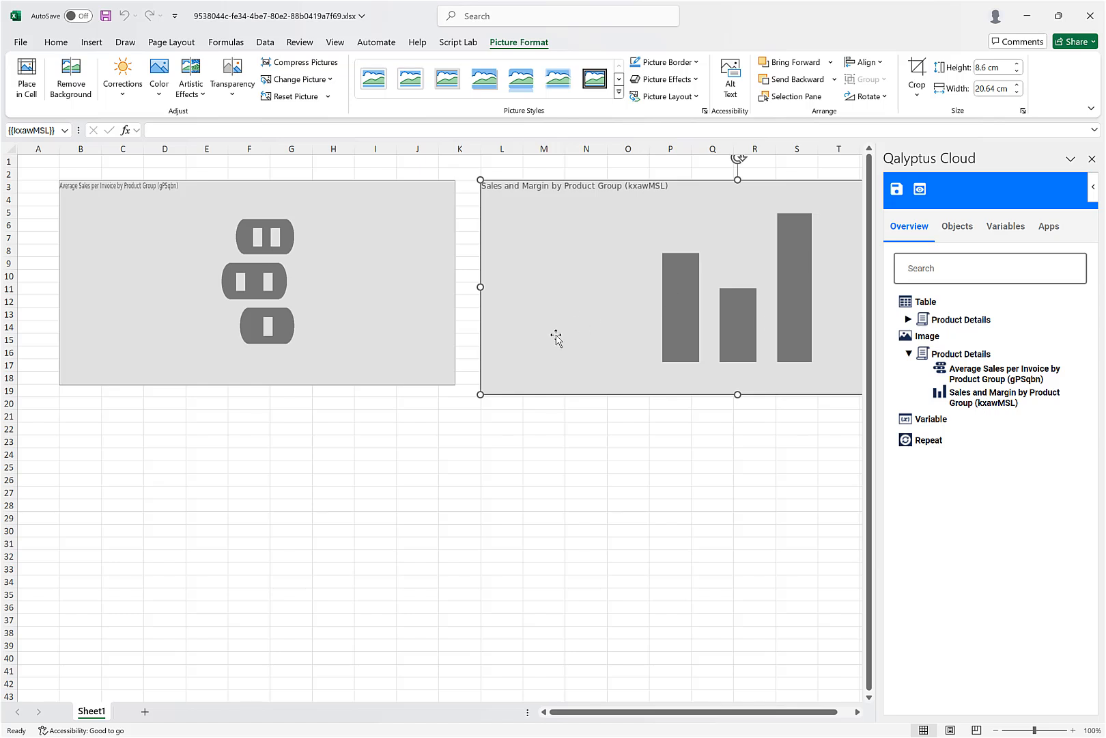
pyautogui.moveTo(480, 392); pyautogui.dragTo(507, 370)
pyautogui.moveTo(694, 304); pyautogui.dragTo(660, 304)
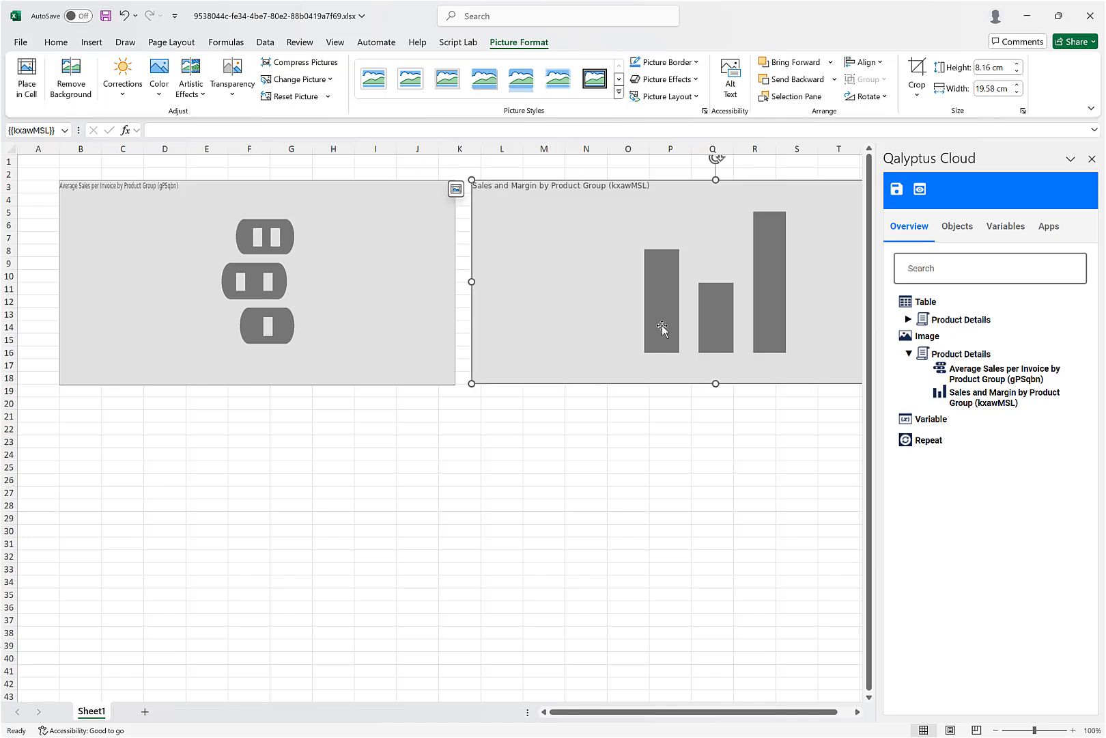
# Insert the columns of the Customer KPIs table into the sheet, starting at cell B21
pyautogui.click(81, 417)
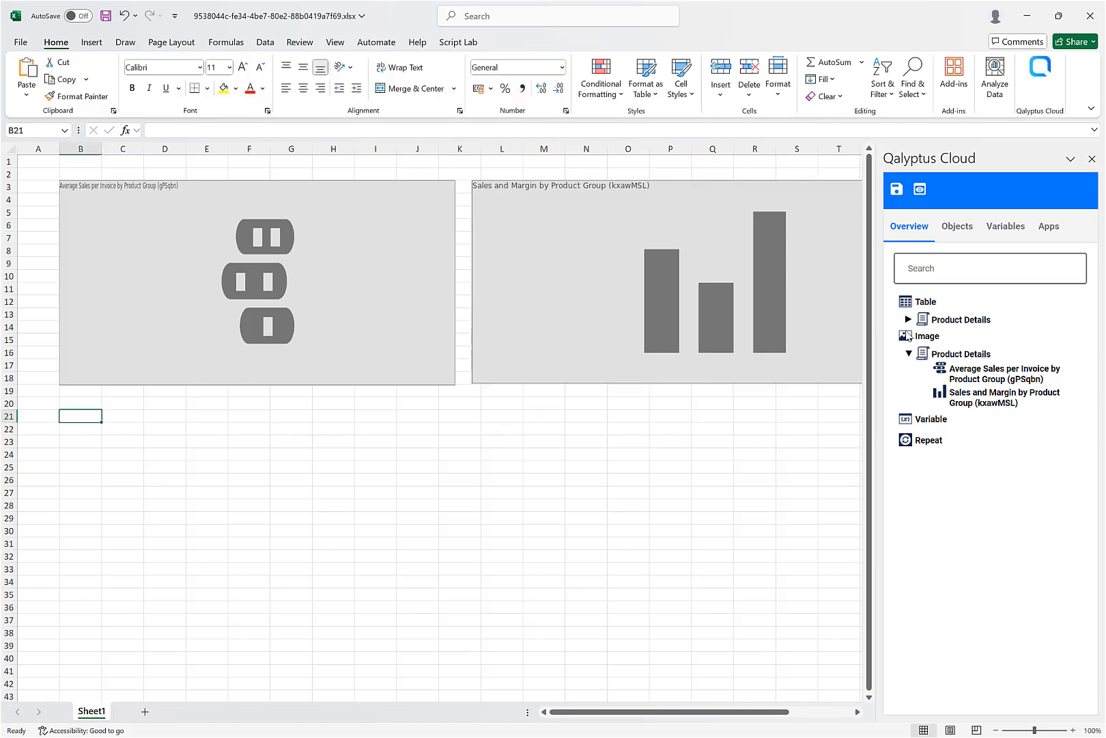
pyautogui.click(909, 320)
pyautogui.click(936, 334)
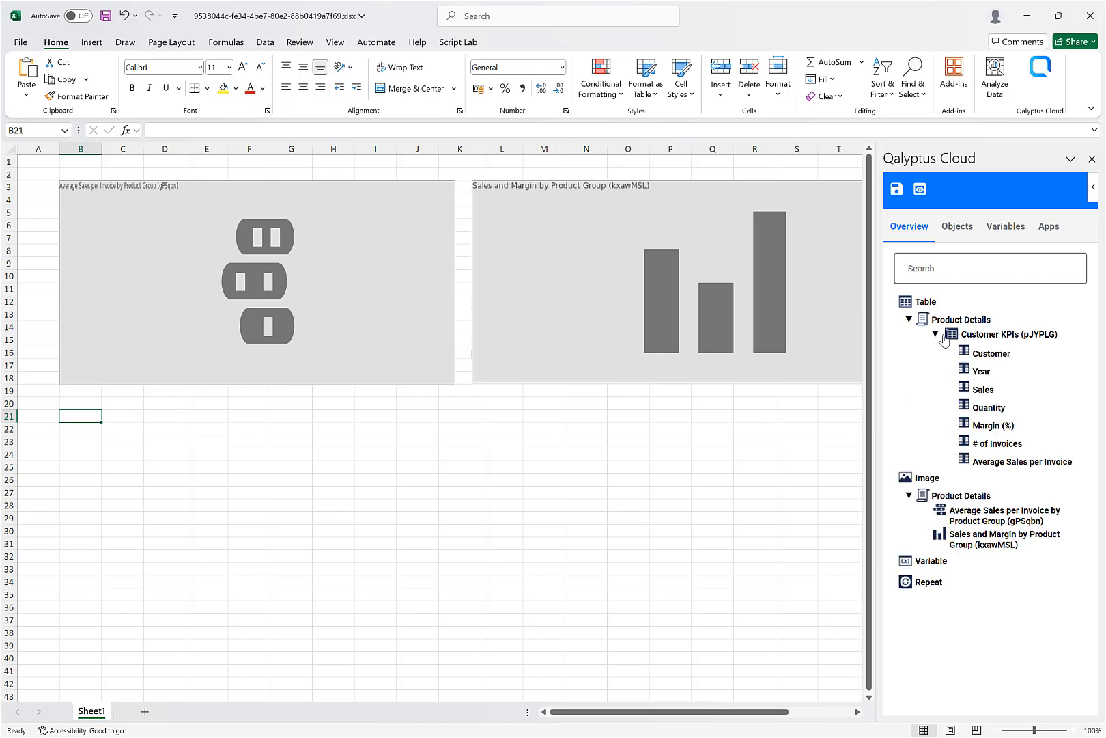
pyautogui.rightClick(988, 333)
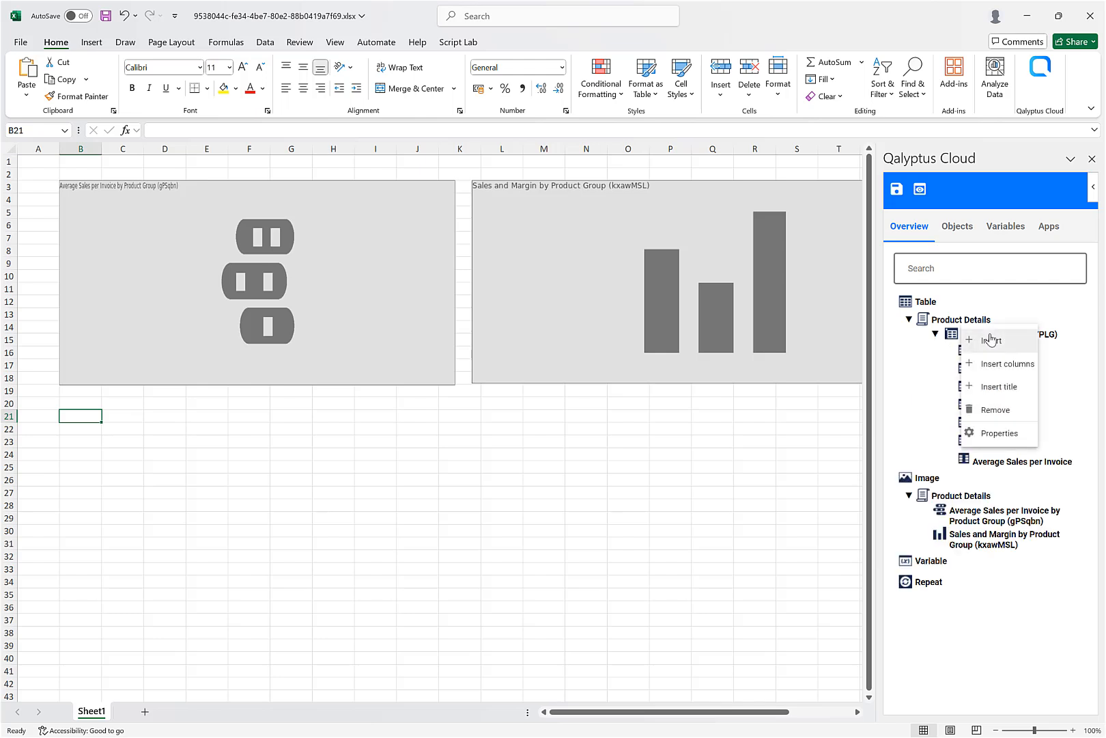
pyautogui.click(1006, 366)
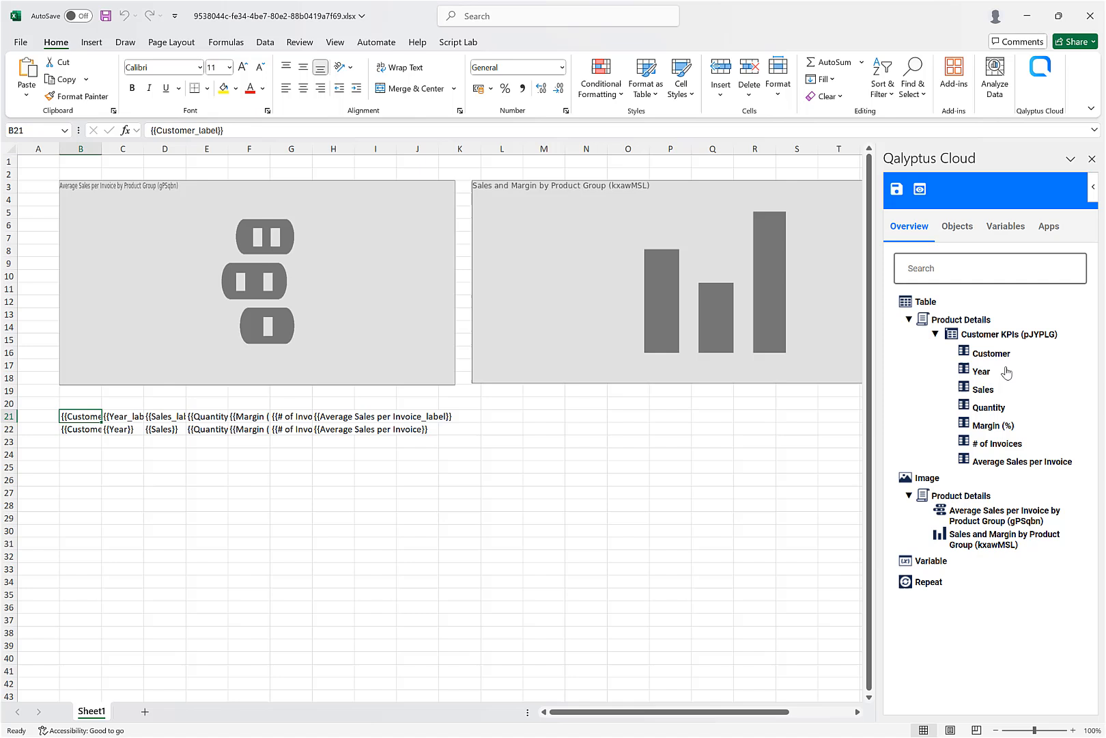
# Make the table's header labels in B21:H21 bold
pyautogui.click(328, 416)
pyautogui.click(374, 418)
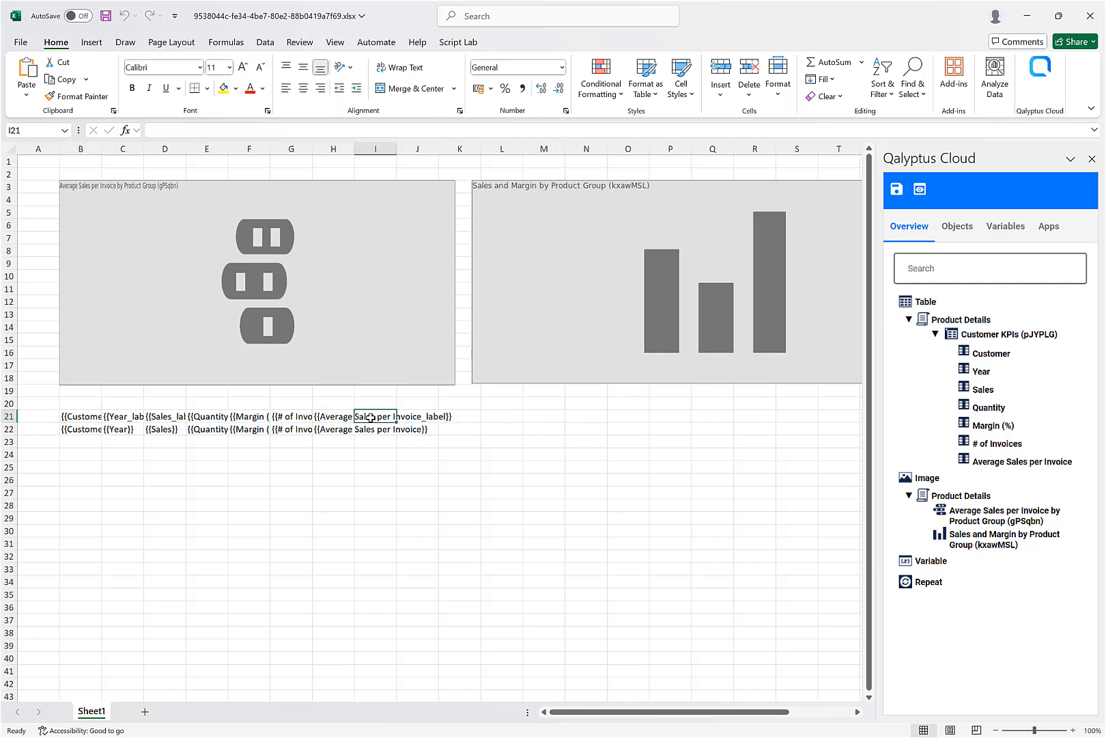
pyautogui.click(347, 418)
pyautogui.moveTo(347, 418); pyautogui.dragTo(82, 417)
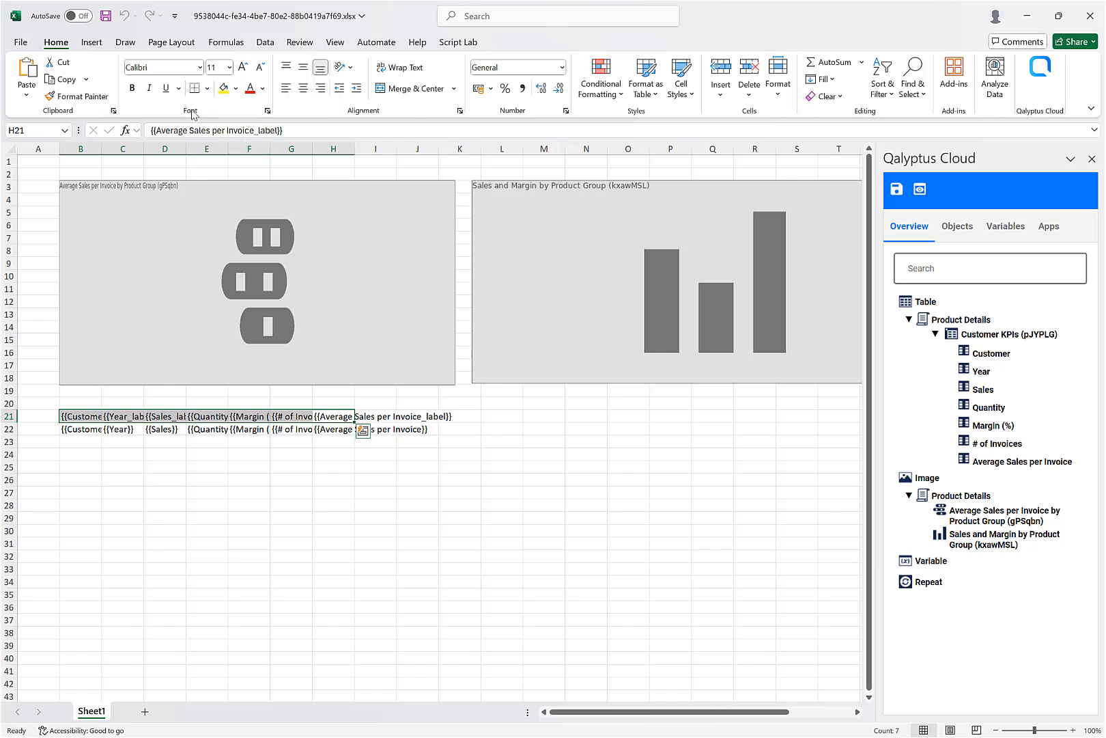
pyautogui.click(132, 88)
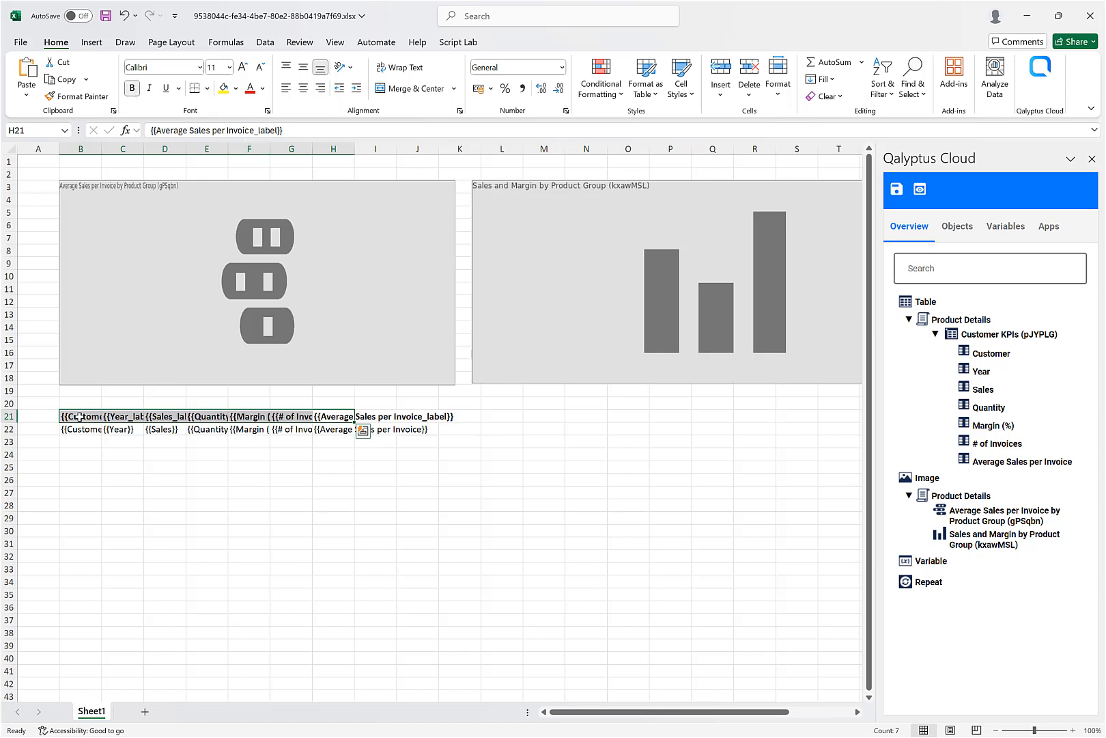
# Apply all borders to the header and data rows of the table in B21:H22
pyautogui.moveTo(79, 416); pyautogui.dragTo(347, 430)
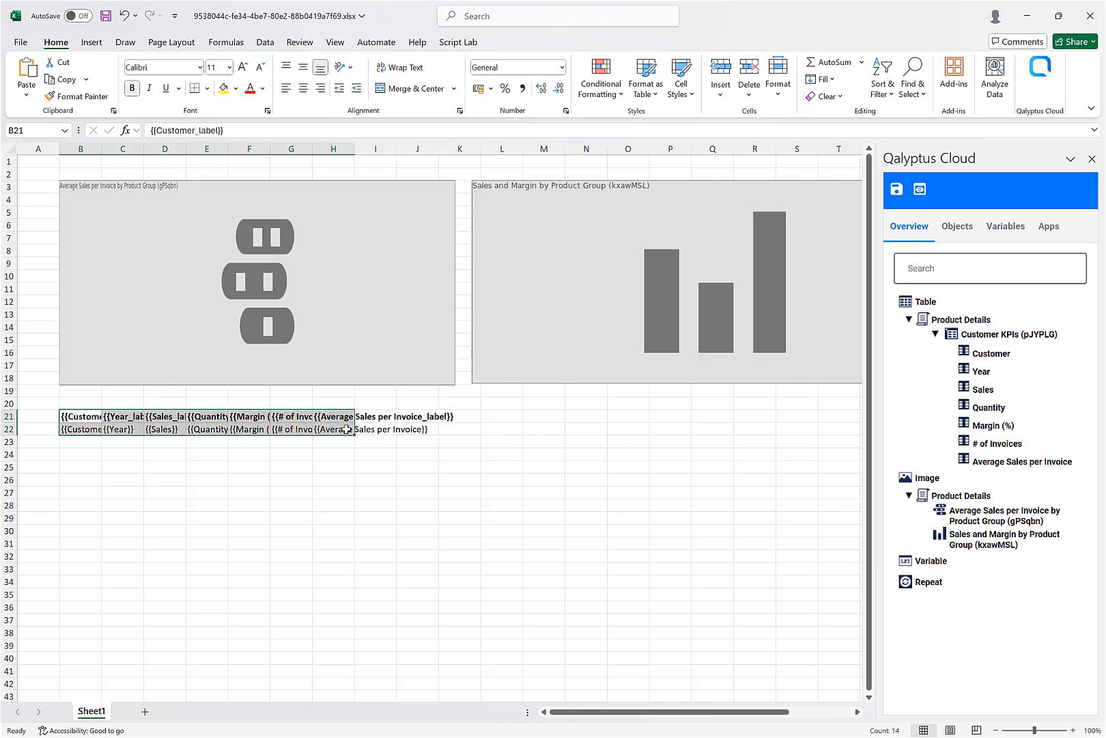
pyautogui.click(207, 89)
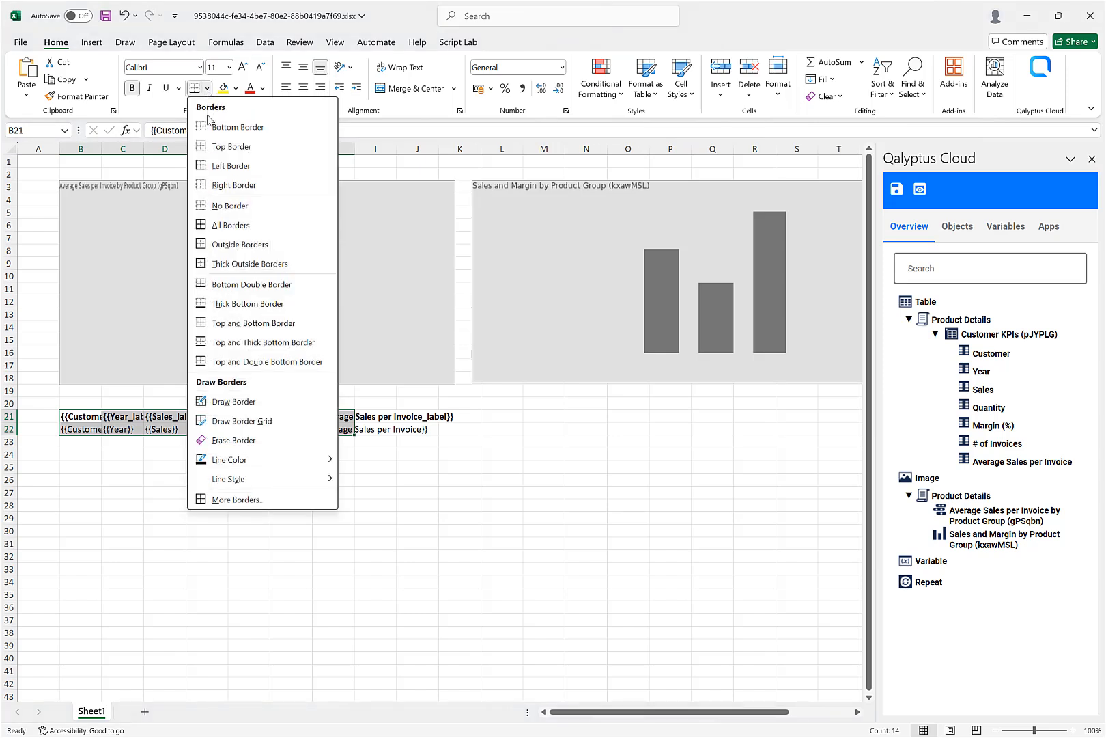
pyautogui.click(225, 224)
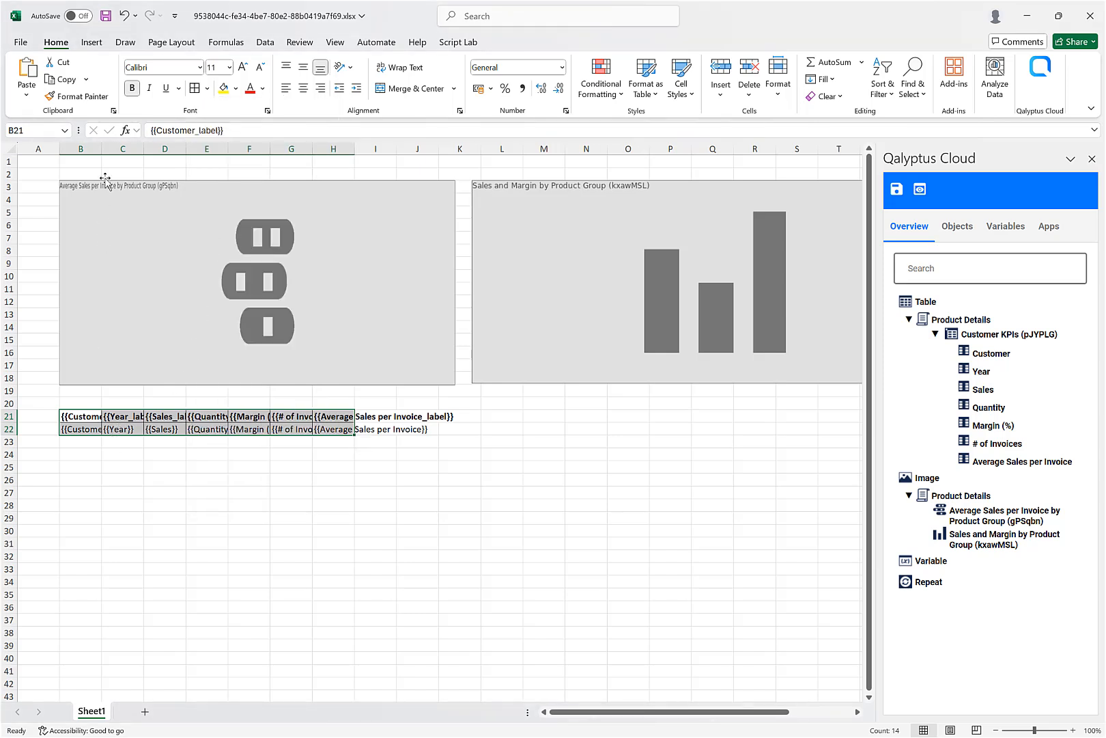
# Widen columns B and H for the table's tags and move the Sales and Margin image back beside the first image
pyautogui.moveTo(101, 149); pyautogui.dragTo(137, 148)
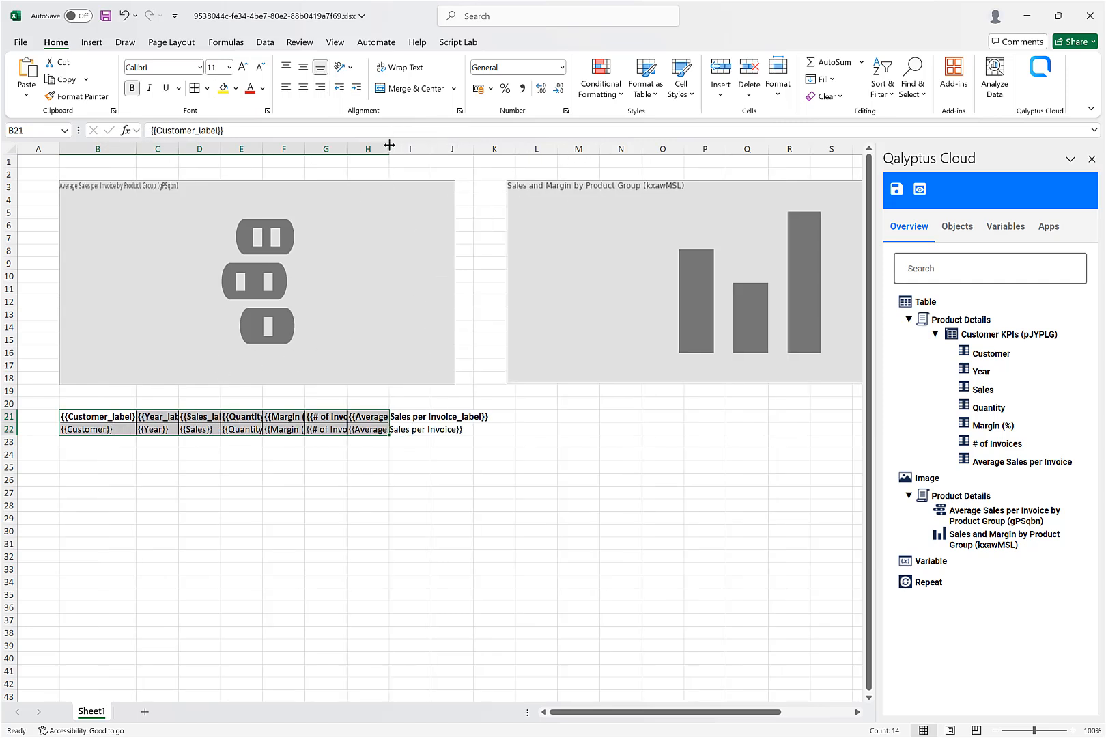
pyautogui.moveTo(388, 145); pyautogui.dragTo(431, 144)
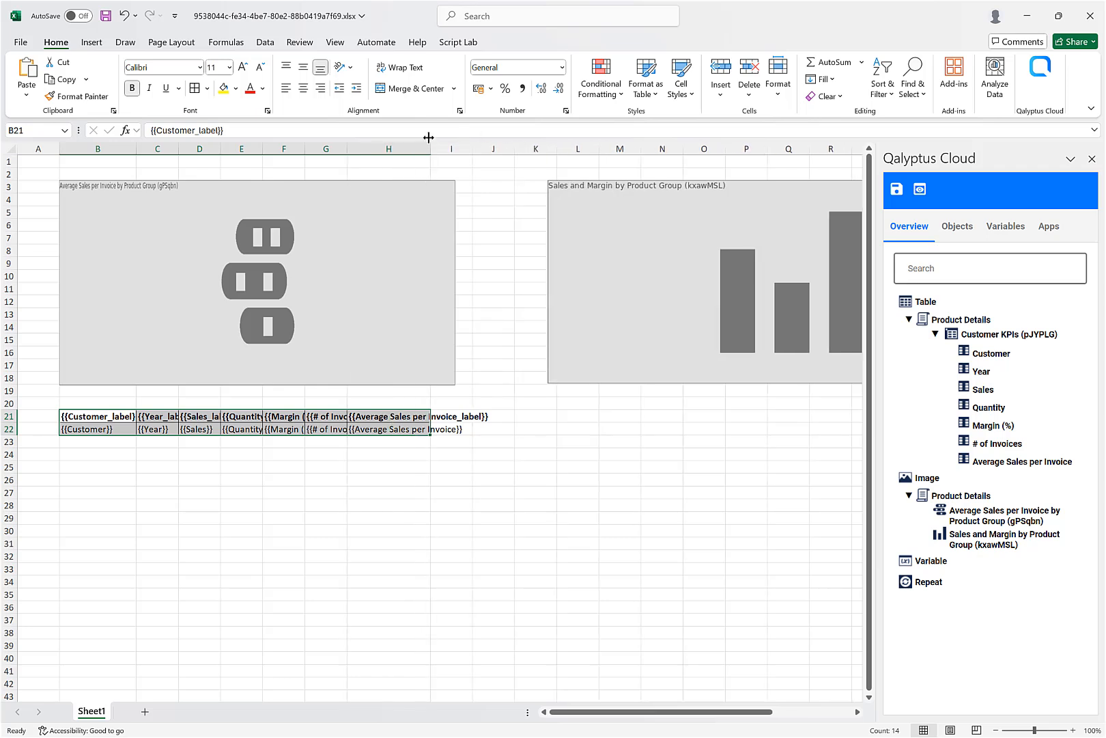
pyautogui.click(707, 239)
pyautogui.moveTo(707, 239); pyautogui.dragTo(634, 236)
pyautogui.click(389, 454)
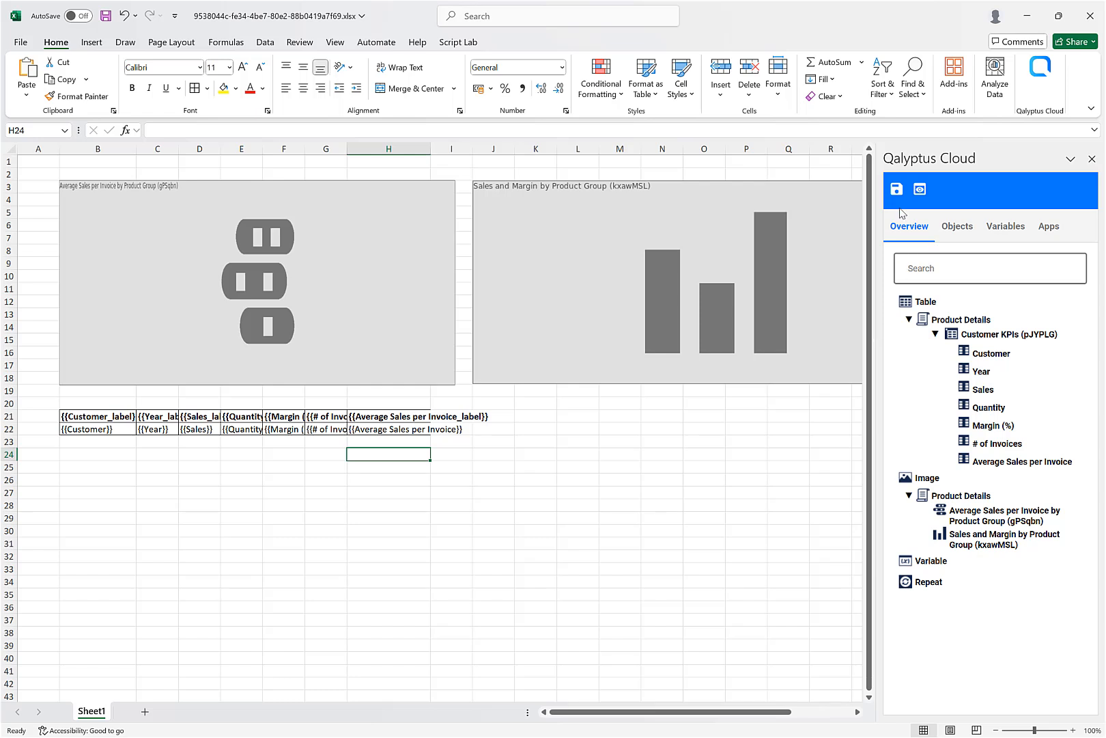
# Preview the report in Xlsx format and close the generated workbook
pyautogui.click(920, 190)
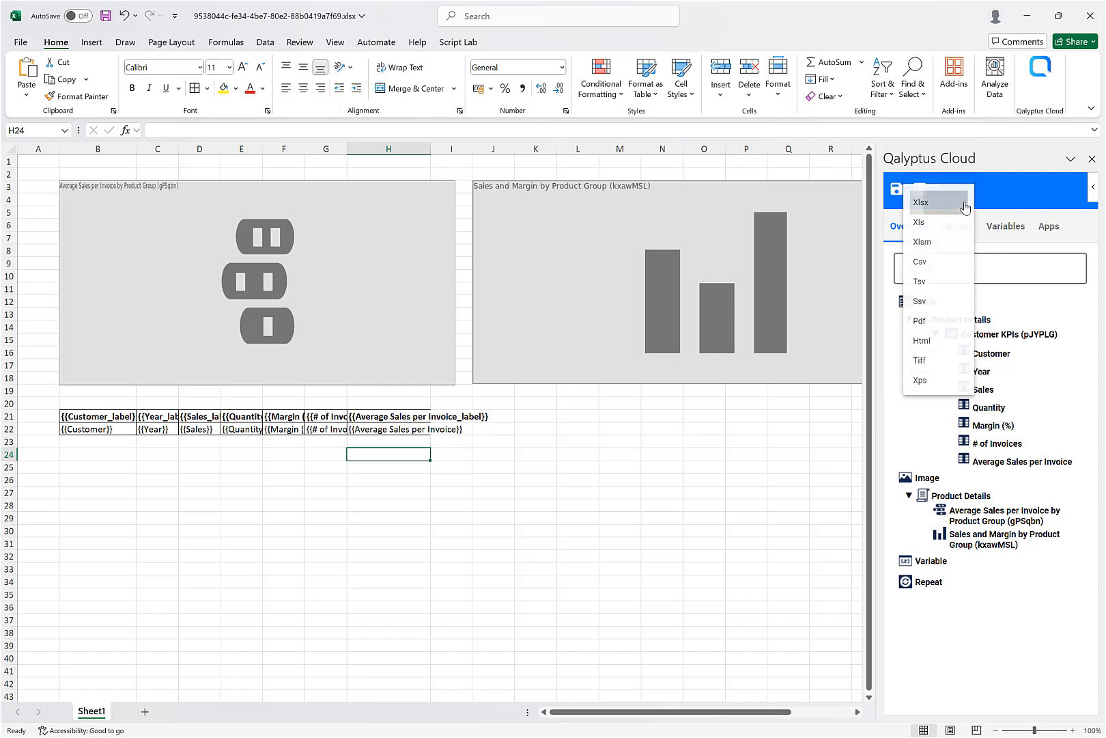
pyautogui.click(921, 202)
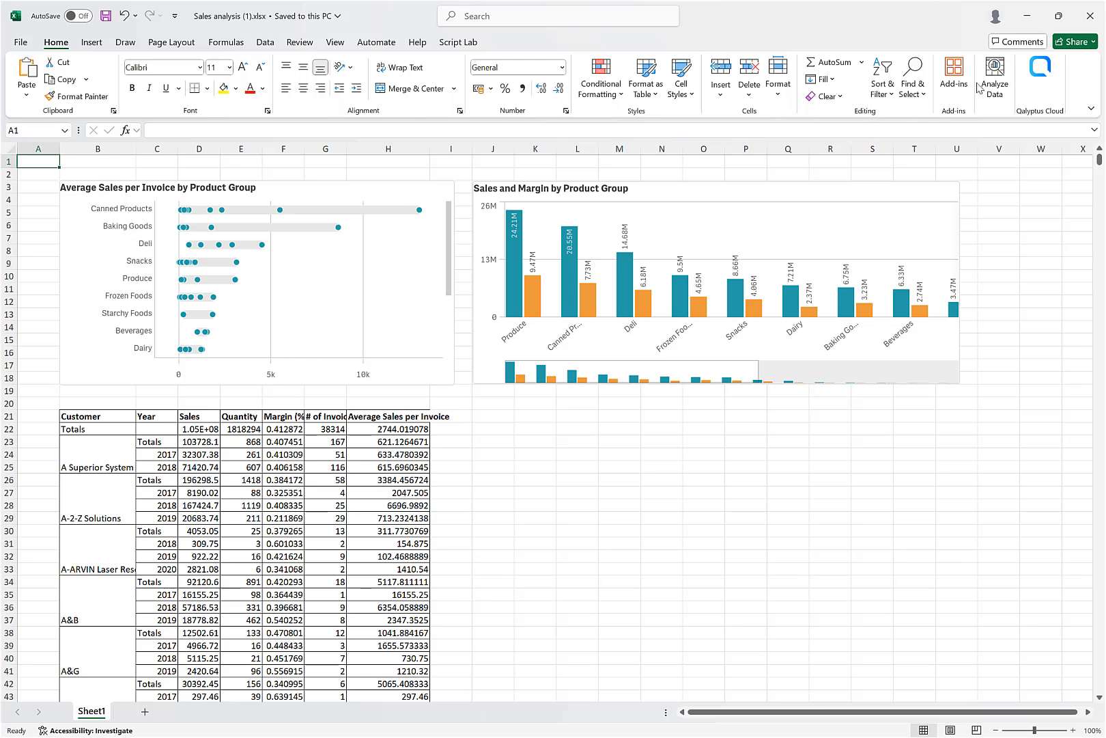
pyautogui.click(1088, 25)
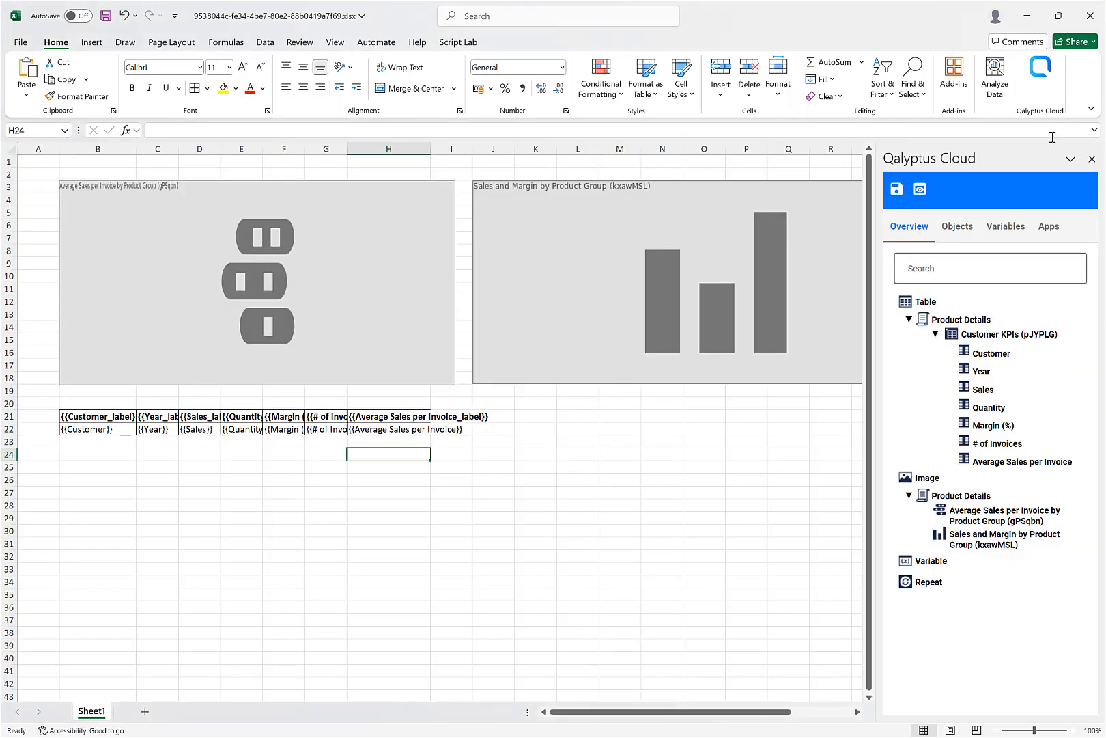
# Close the template workbook, switch to Qalyptus Cloud in the browser and return from the Sales analysis report to the reports list
pyautogui.click(1088, 21)
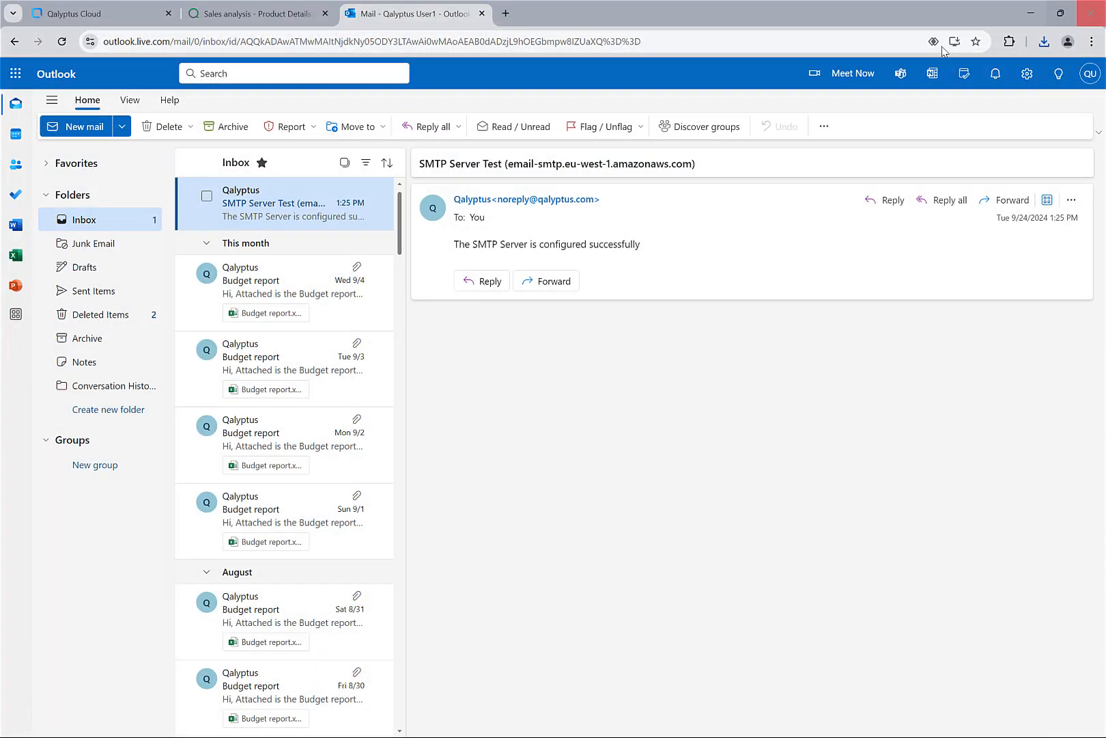
pyautogui.click(133, 15)
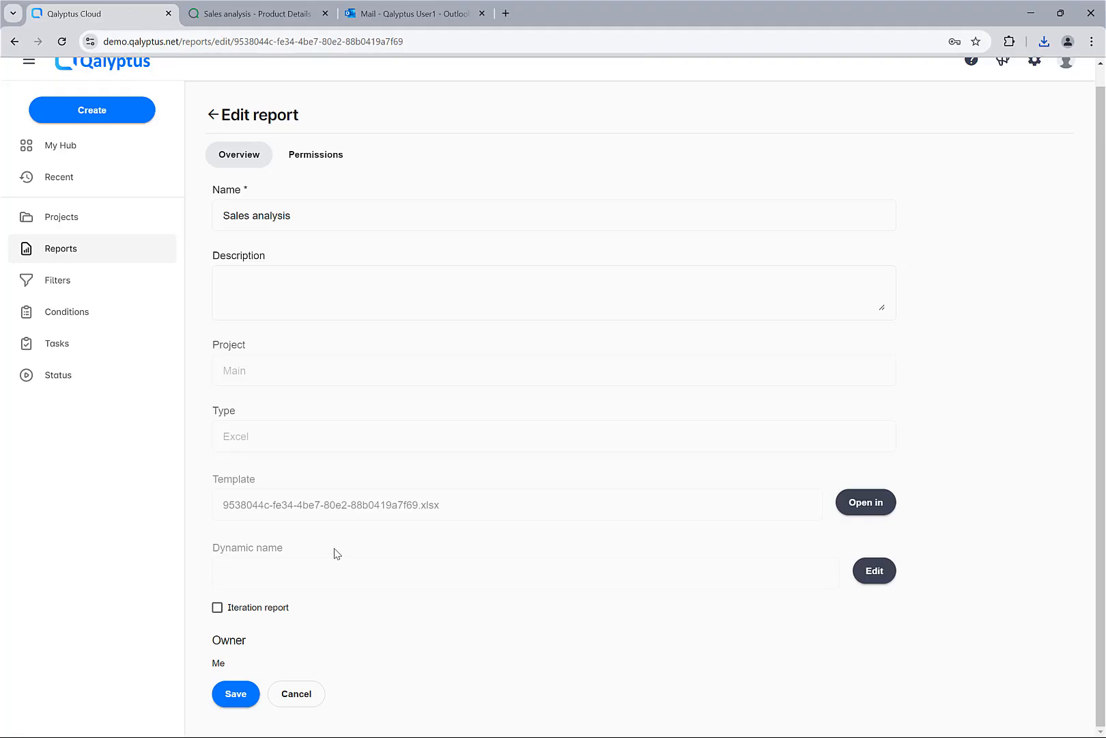
pyautogui.scroll(1, 225, 342)
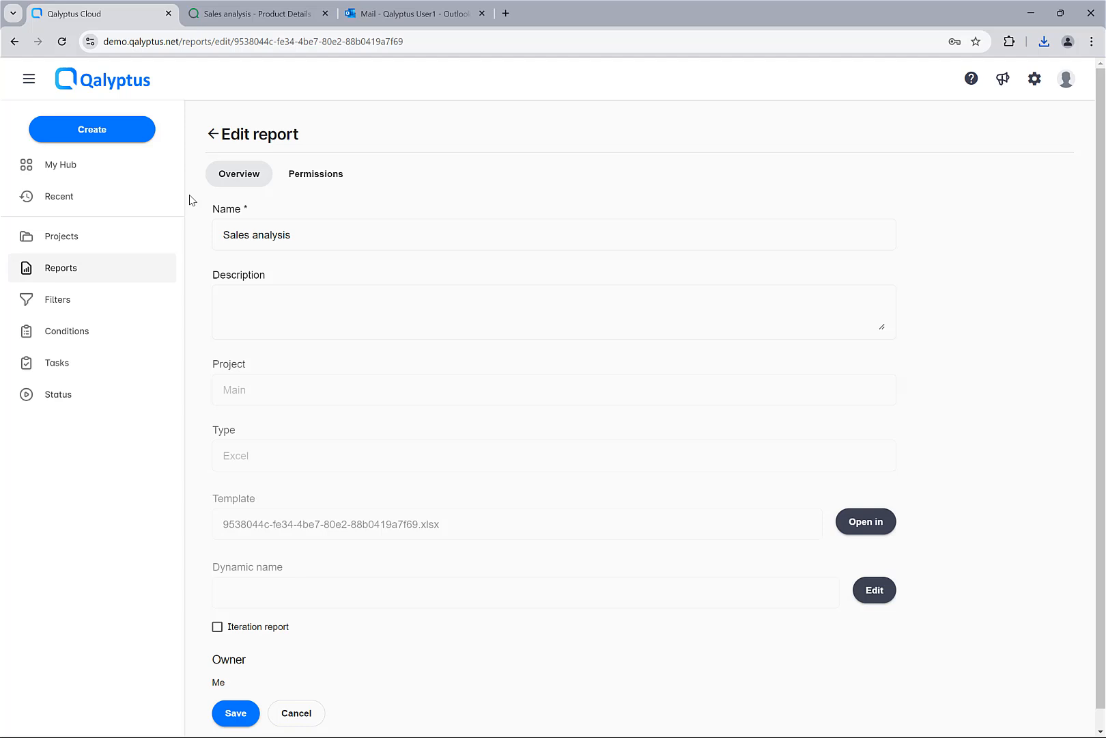
pyautogui.click(213, 137)
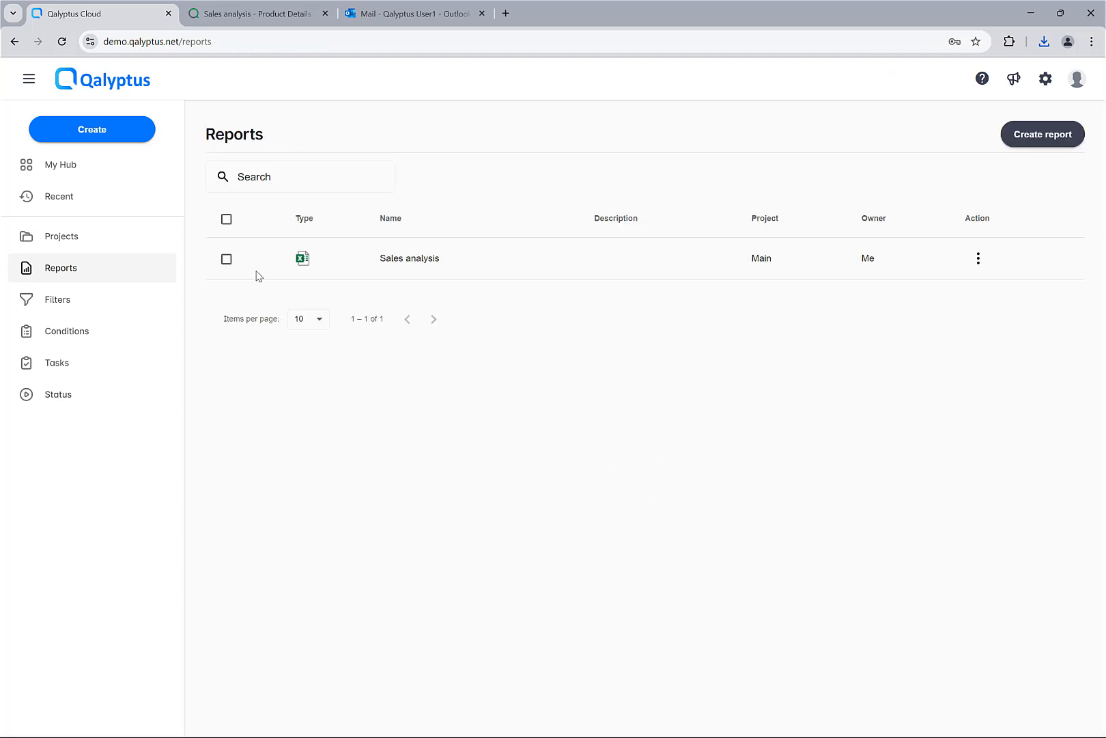
# Create a task named Sales analysis in the Main project
pyautogui.click(113, 374)
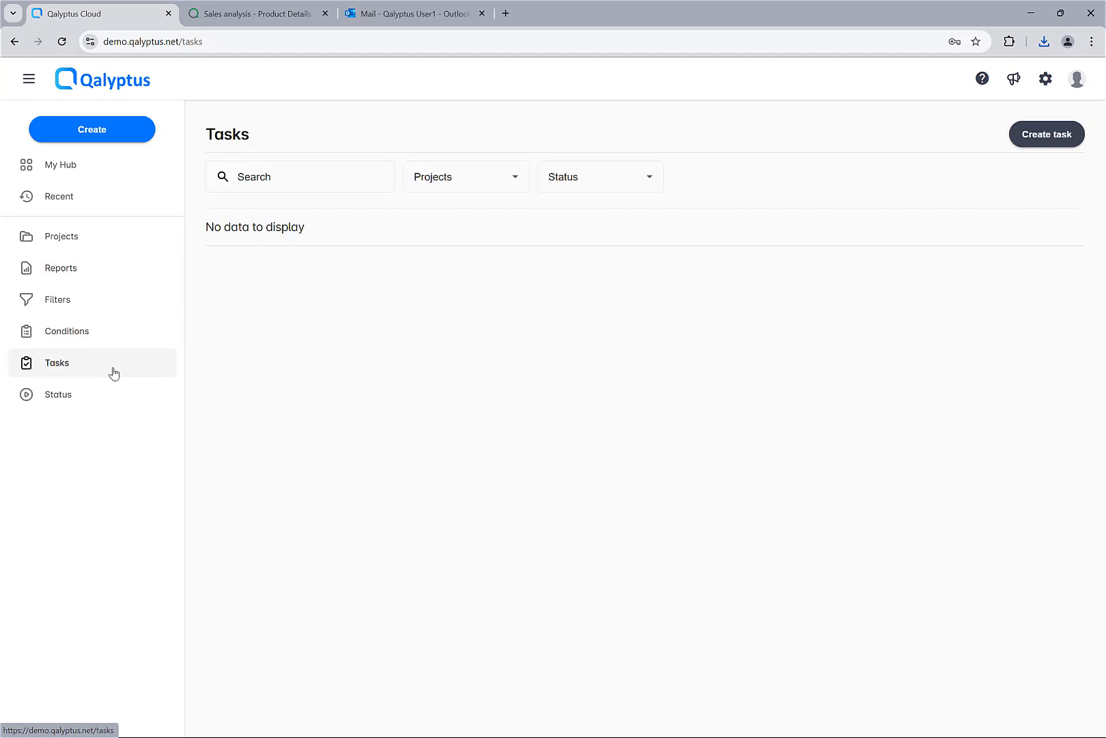
pyautogui.click(1052, 137)
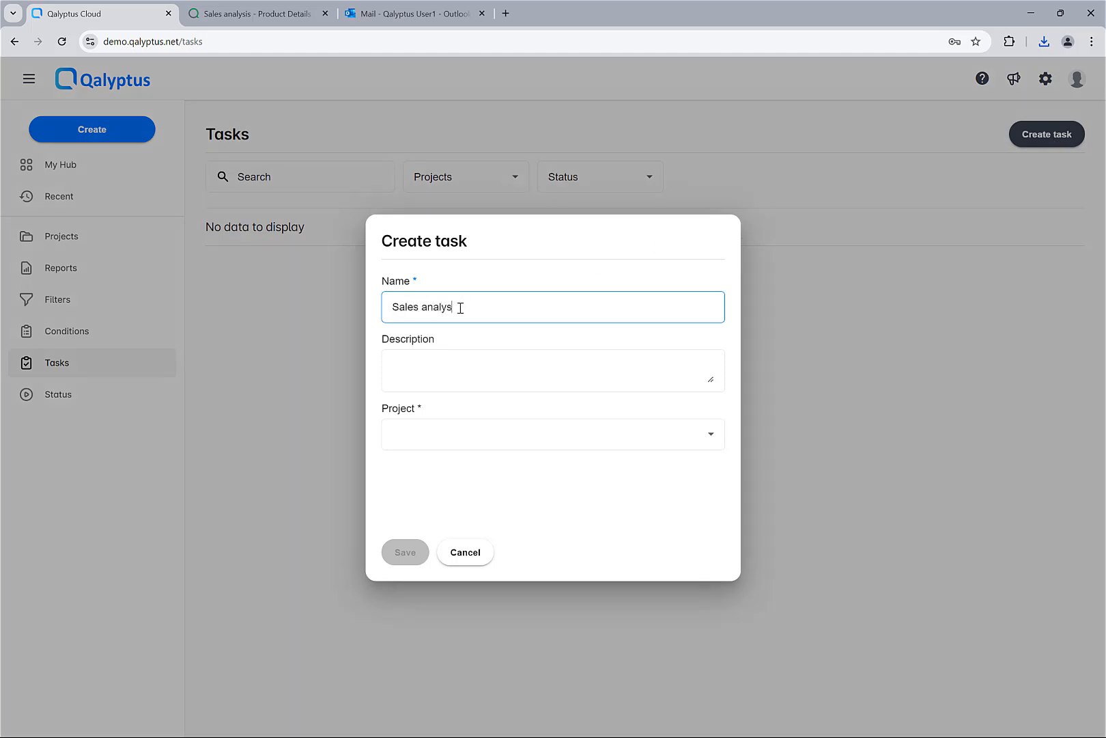
pyautogui.click(429, 434)
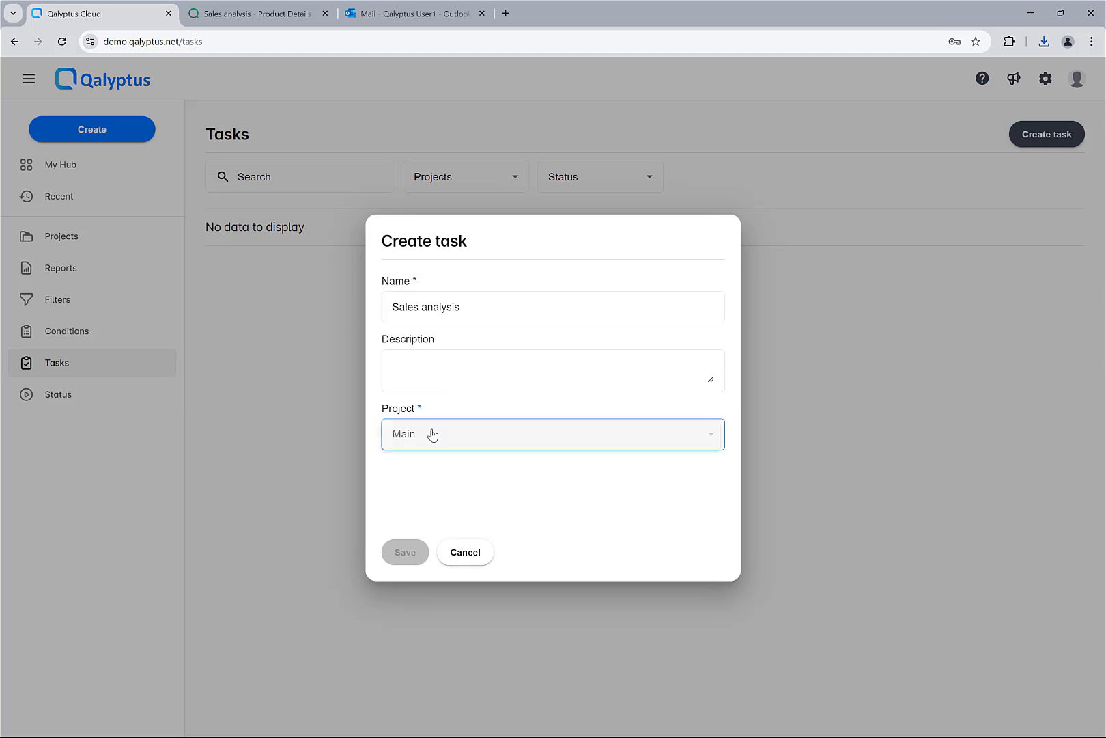
pyautogui.click(430, 436)
pyautogui.click(412, 549)
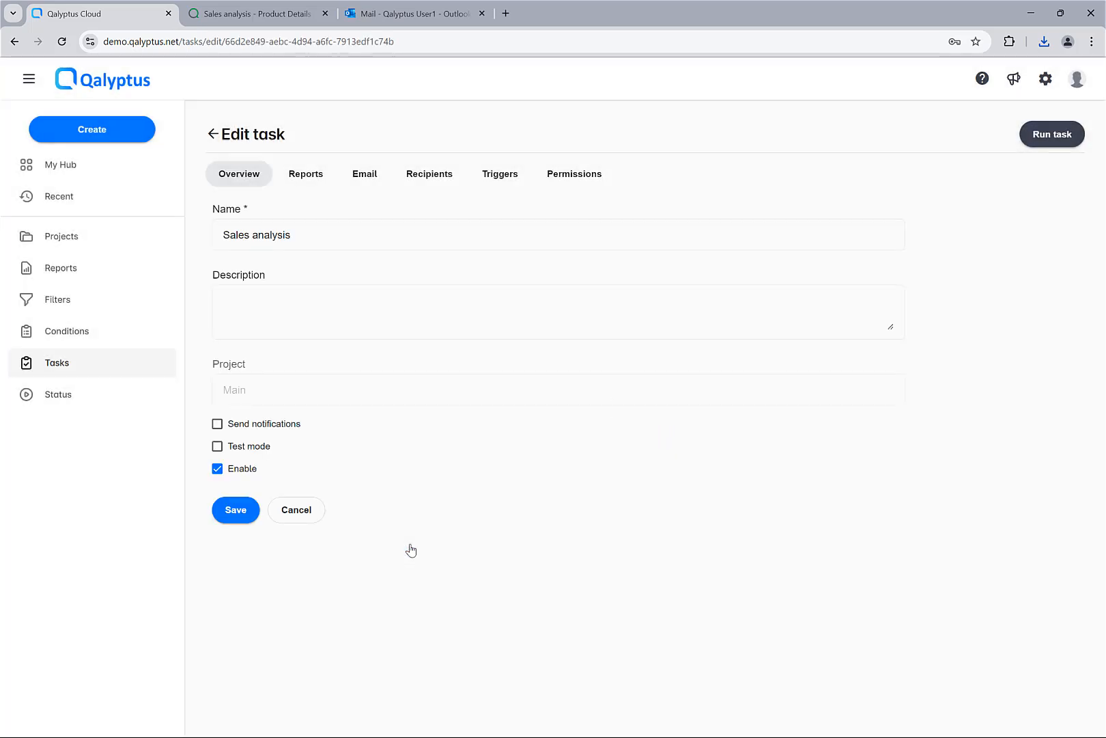
# Add the Sales analysis report to the task in Xlsx format and send it as an email attachment
pyautogui.click(313, 181)
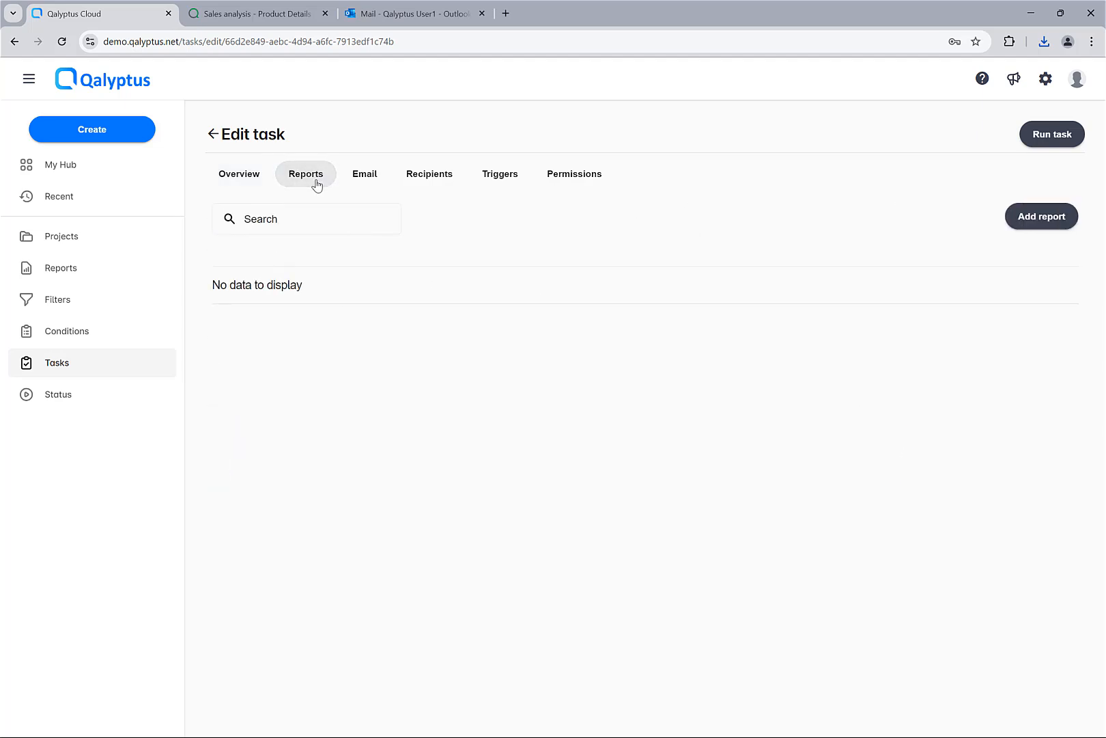
pyautogui.click(1045, 220)
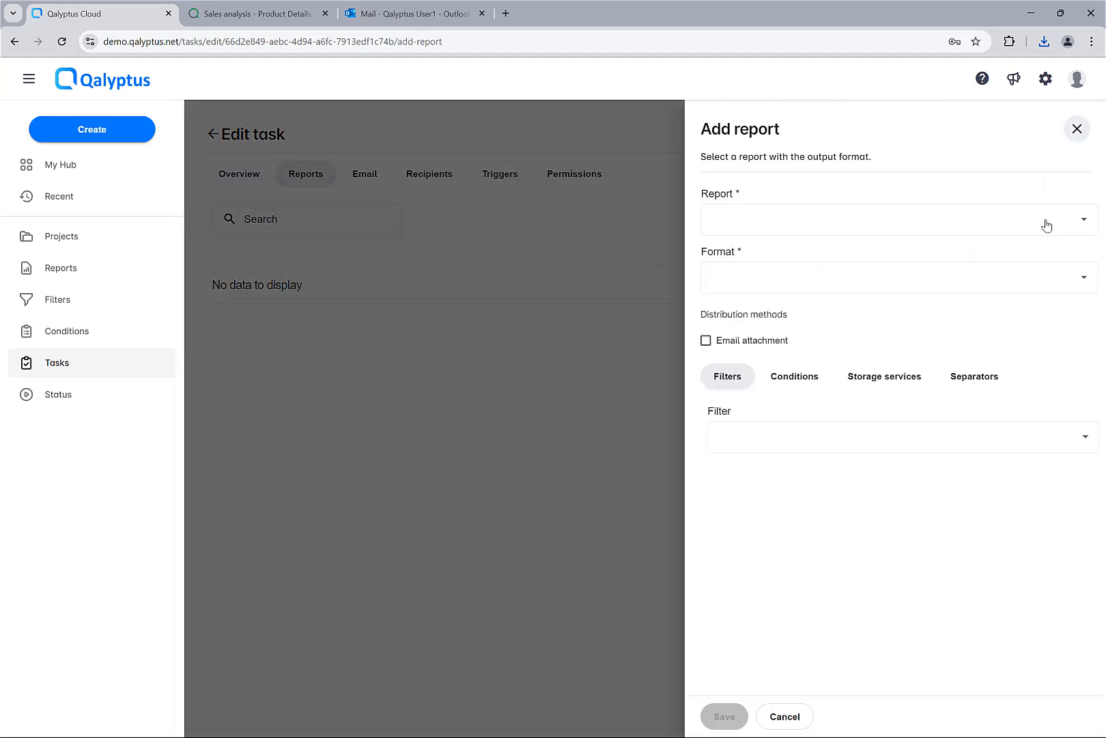
pyautogui.click(803, 218)
pyautogui.click(746, 255)
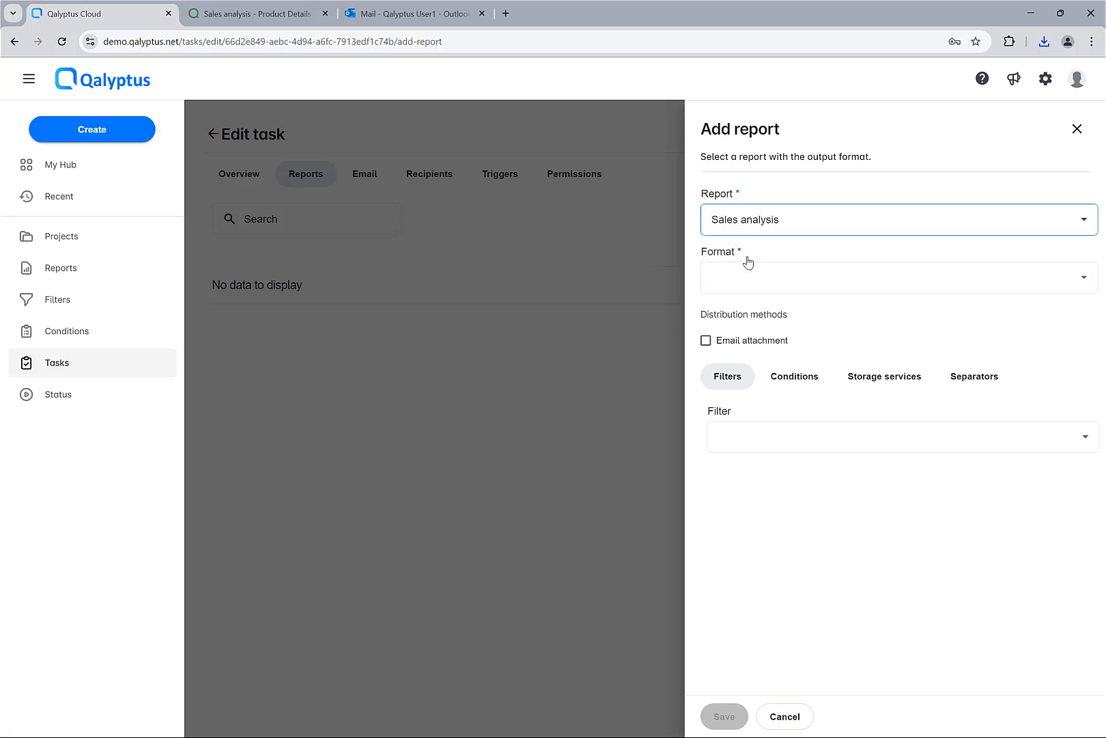
pyautogui.click(743, 278)
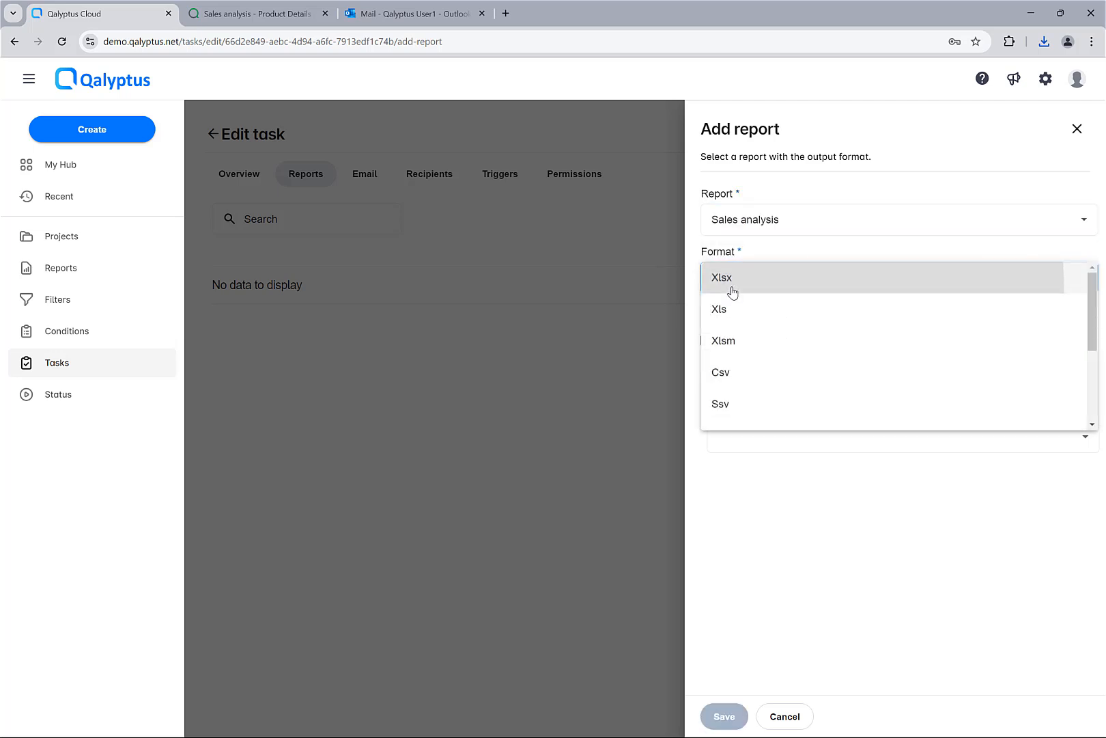
pyautogui.click(732, 291)
pyautogui.click(722, 341)
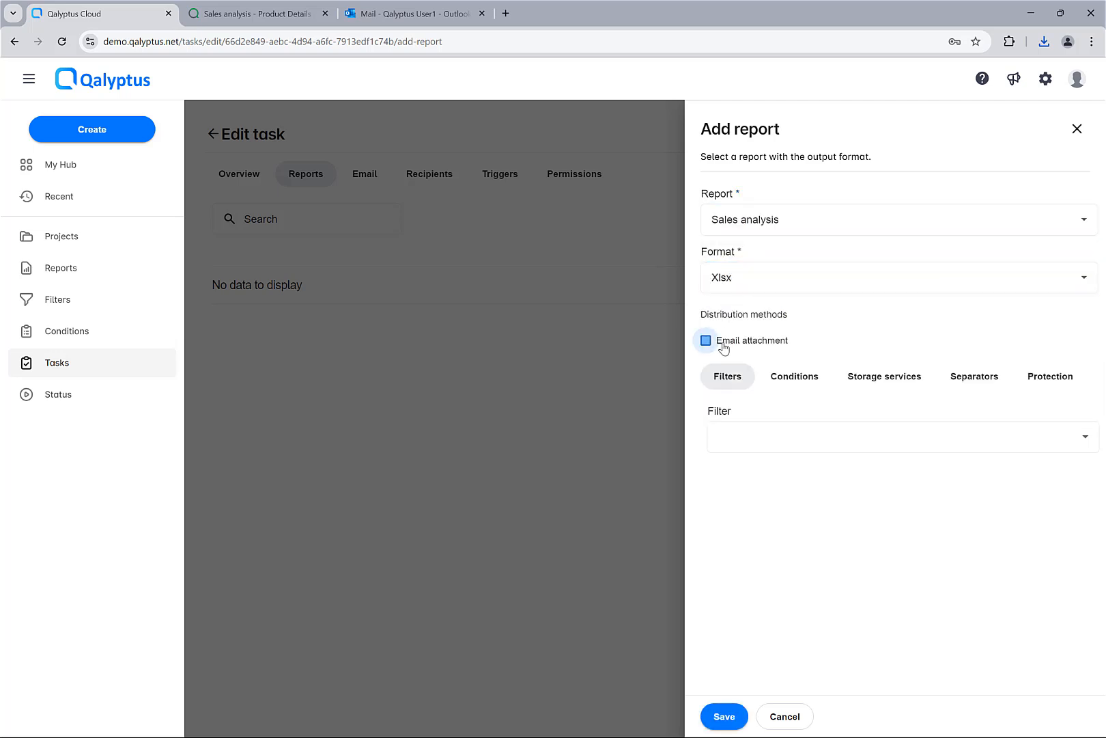
pyautogui.click(717, 722)
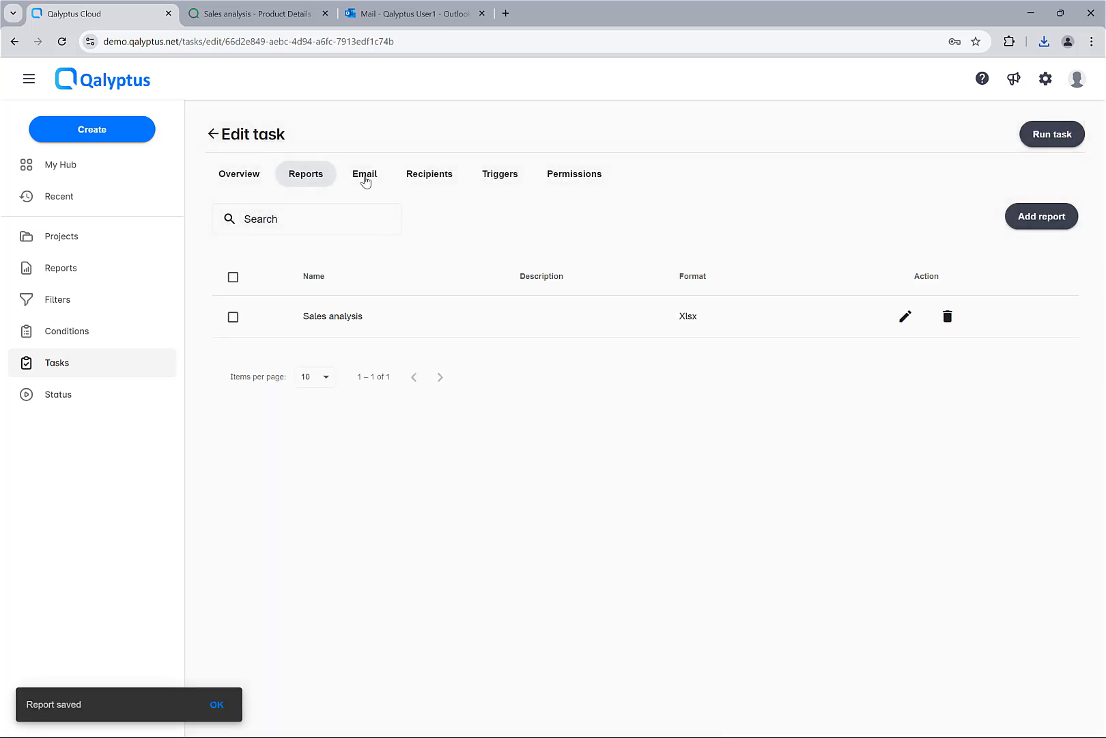
# Enable email sending for the task and set the subject to Sales analysis
pyautogui.click(365, 181)
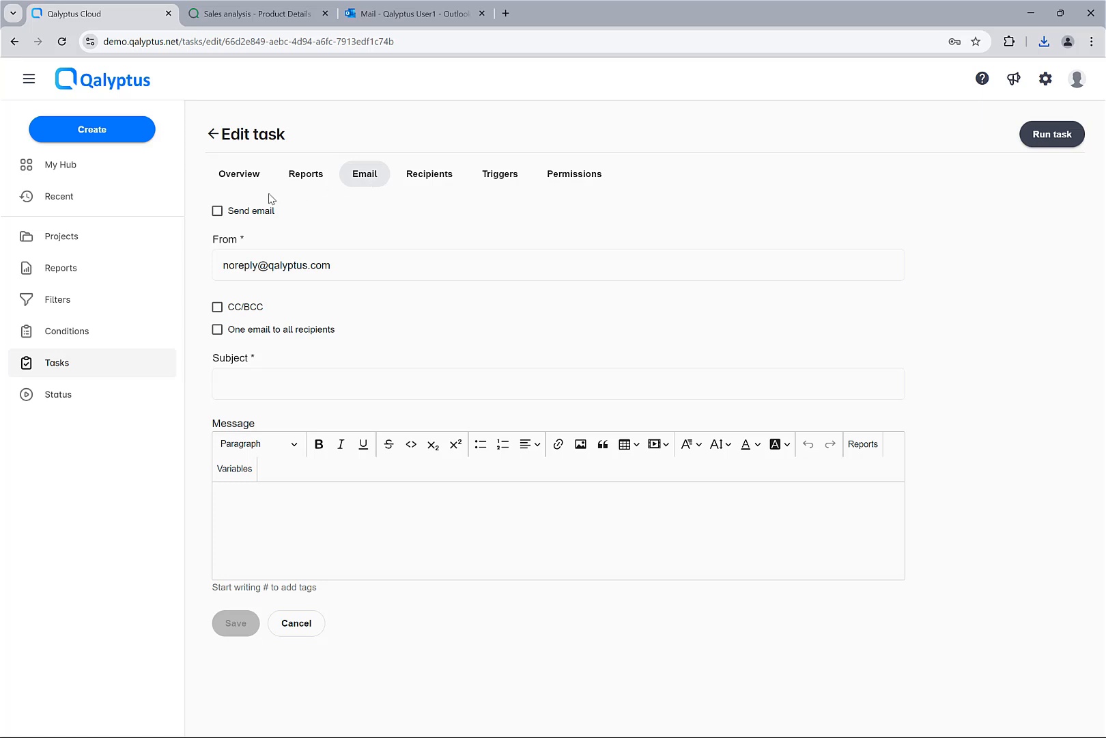
pyautogui.click(250, 212)
pyautogui.click(270, 394)
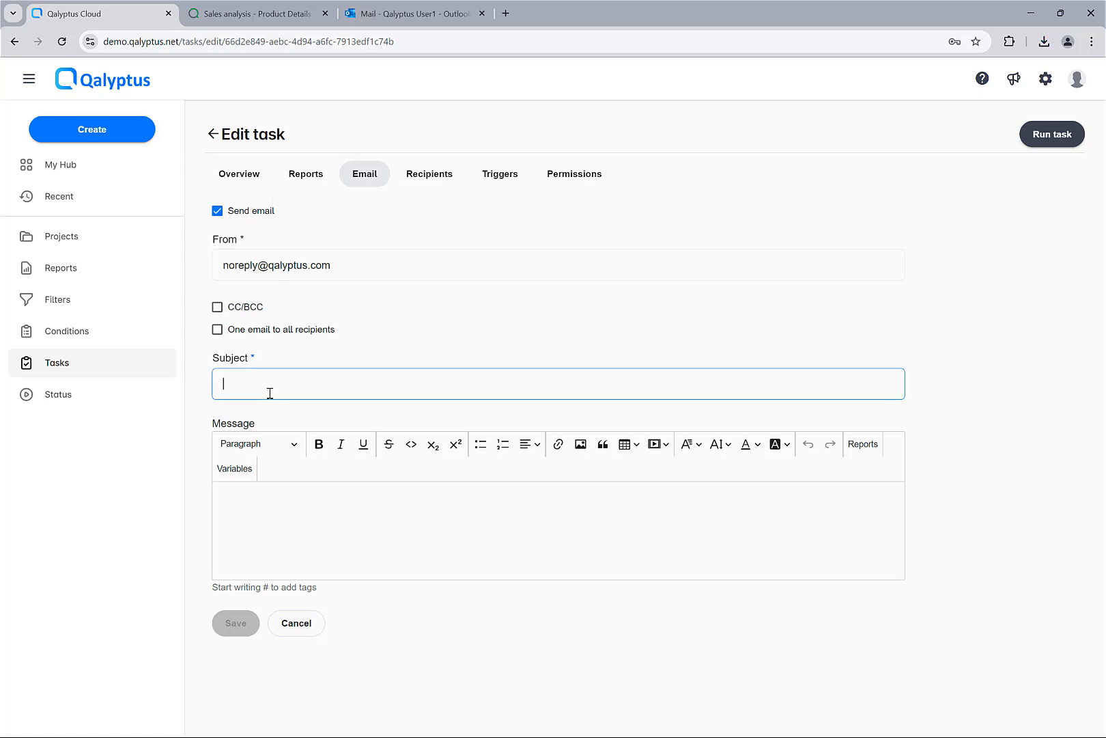
pyautogui.write('Sales analysis')
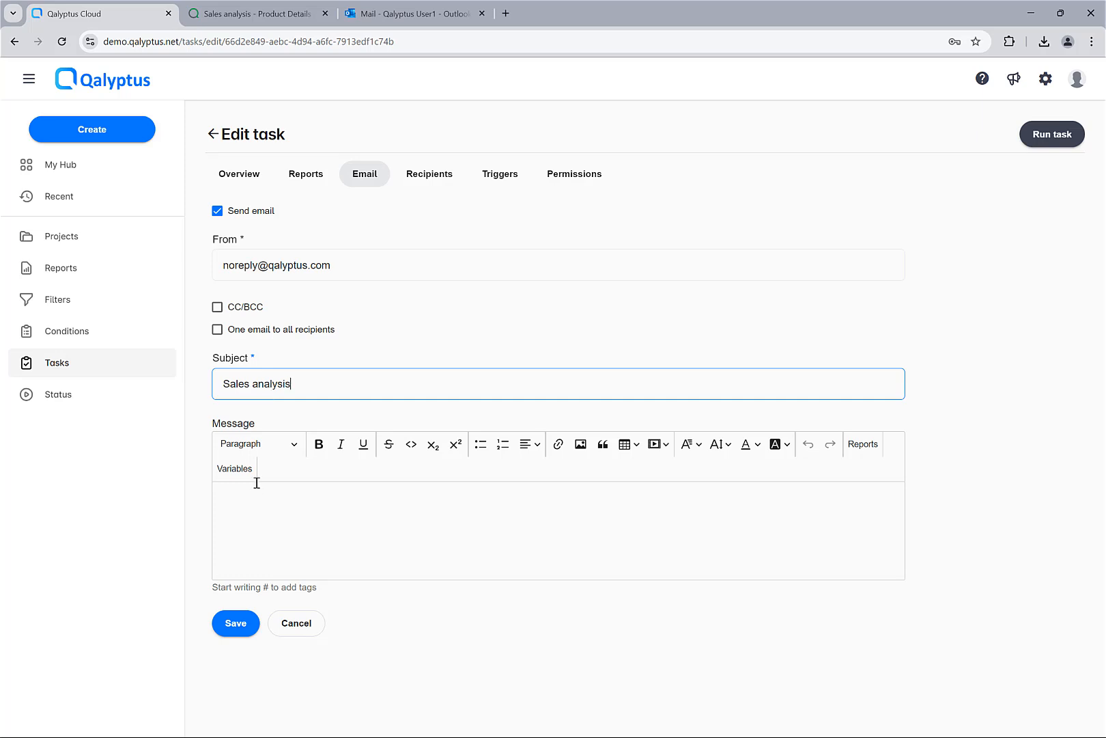
# Begin the email message with the greeting "Hi #UserFirstName#," using the first-name tag
pyautogui.click(259, 489)
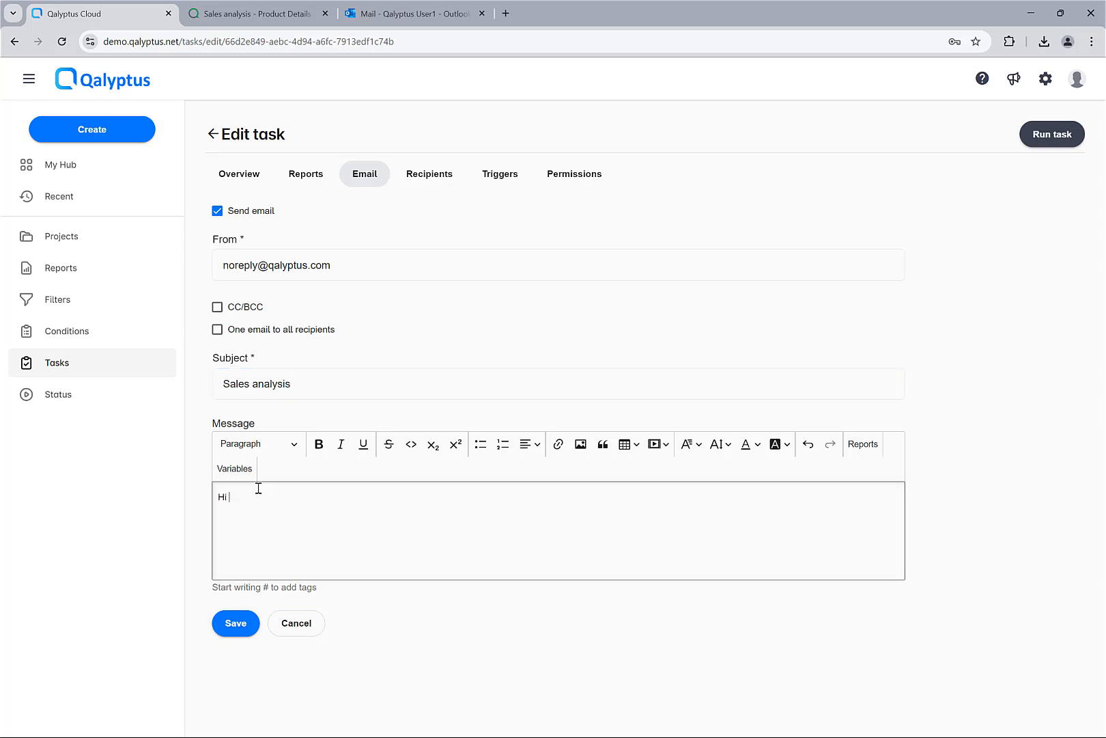
pyautogui.write('Hi #')
pyautogui.press('Down')
pyautogui.press('Down')
pyautogui.press('Down')
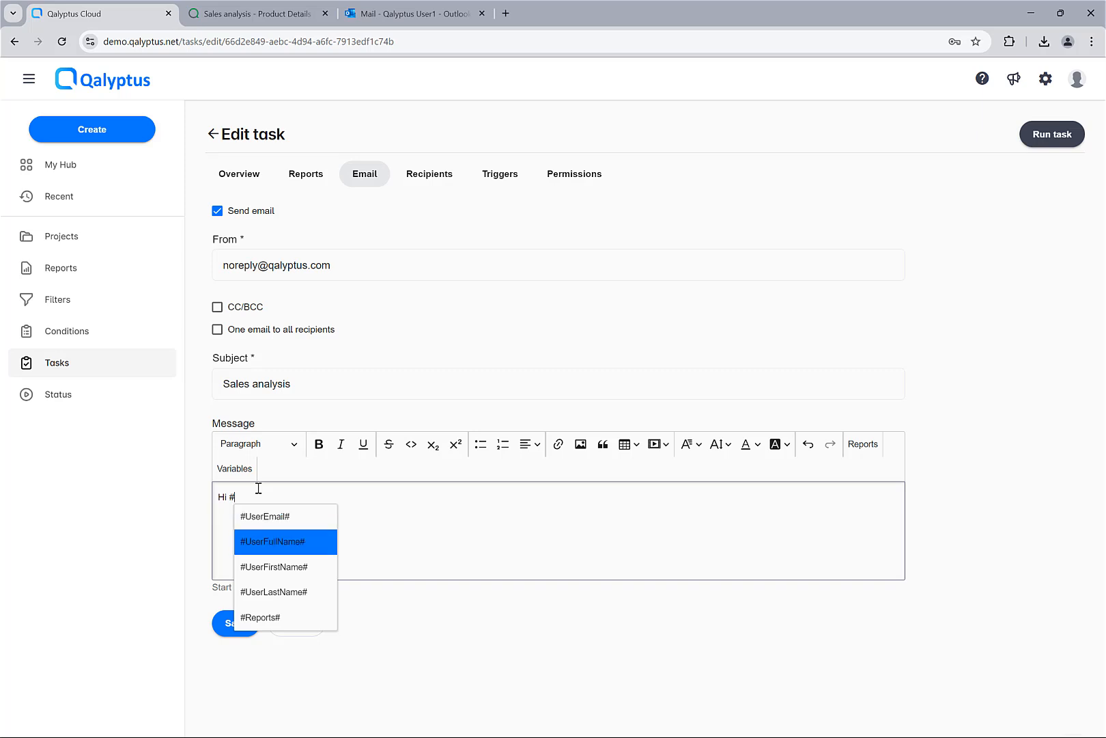
pyautogui.press('Up')
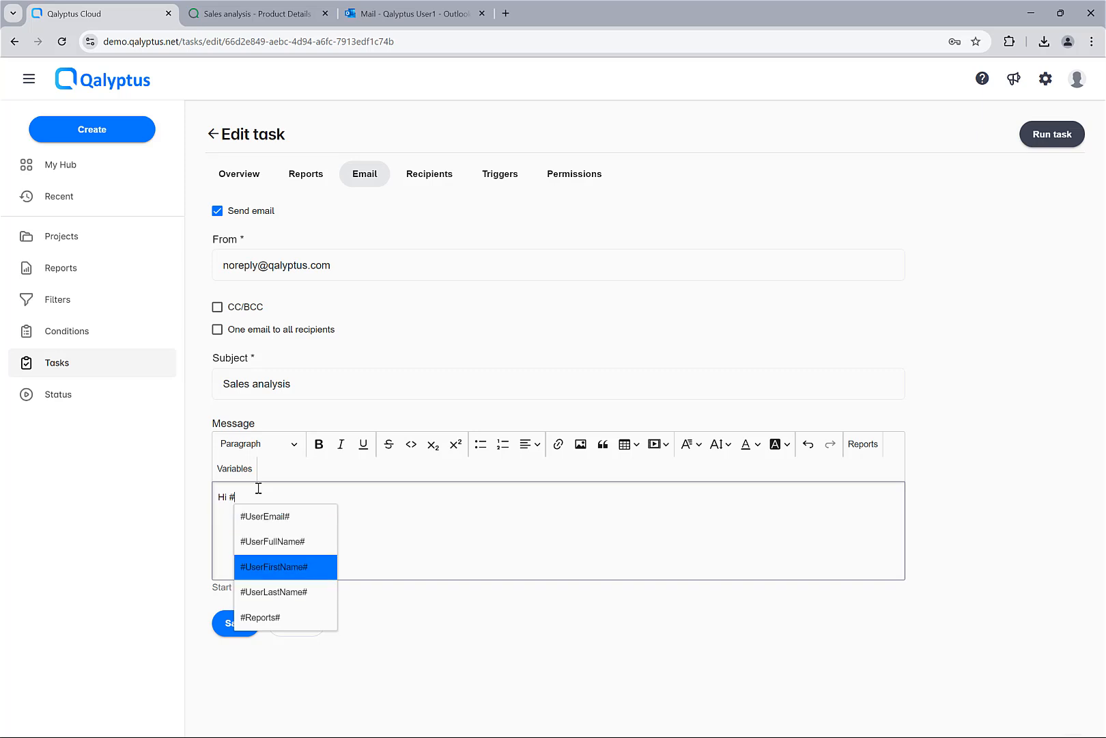
pyautogui.press('Return')
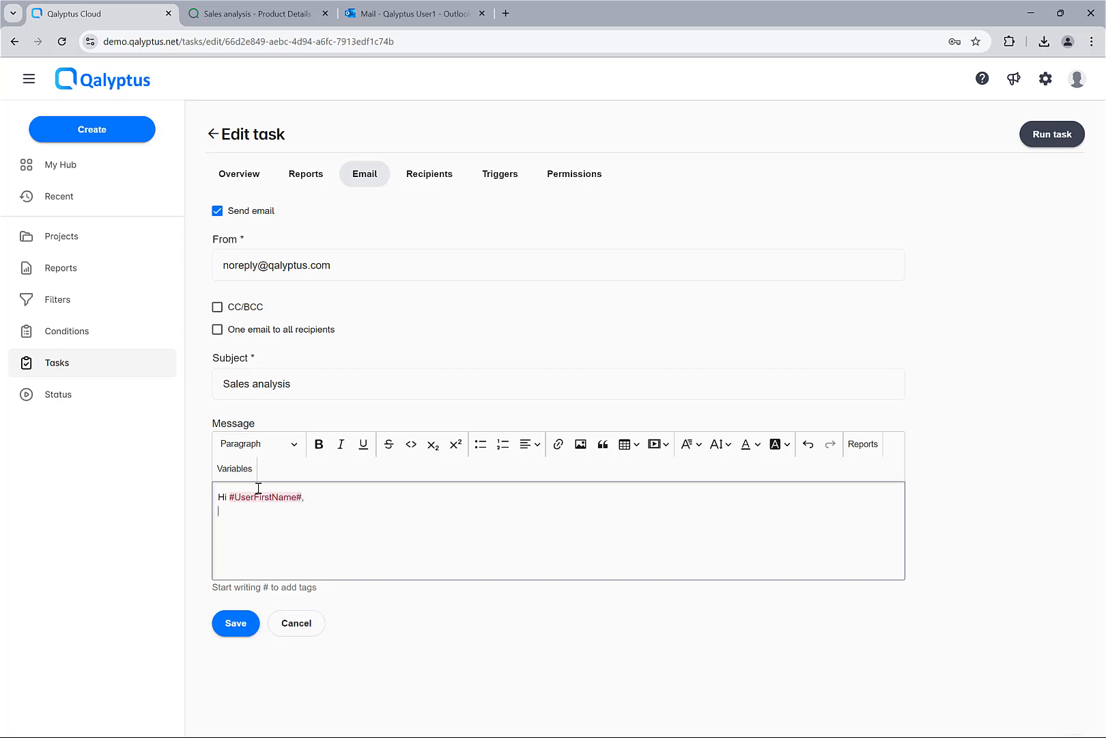
pyautogui.write(',')
pyautogui.press('Return')
# Complete the message with "Attached is the sales analysis report." and the closing "Regards," and save the email
pyautogui.write('Attched is the sales analysis report.')
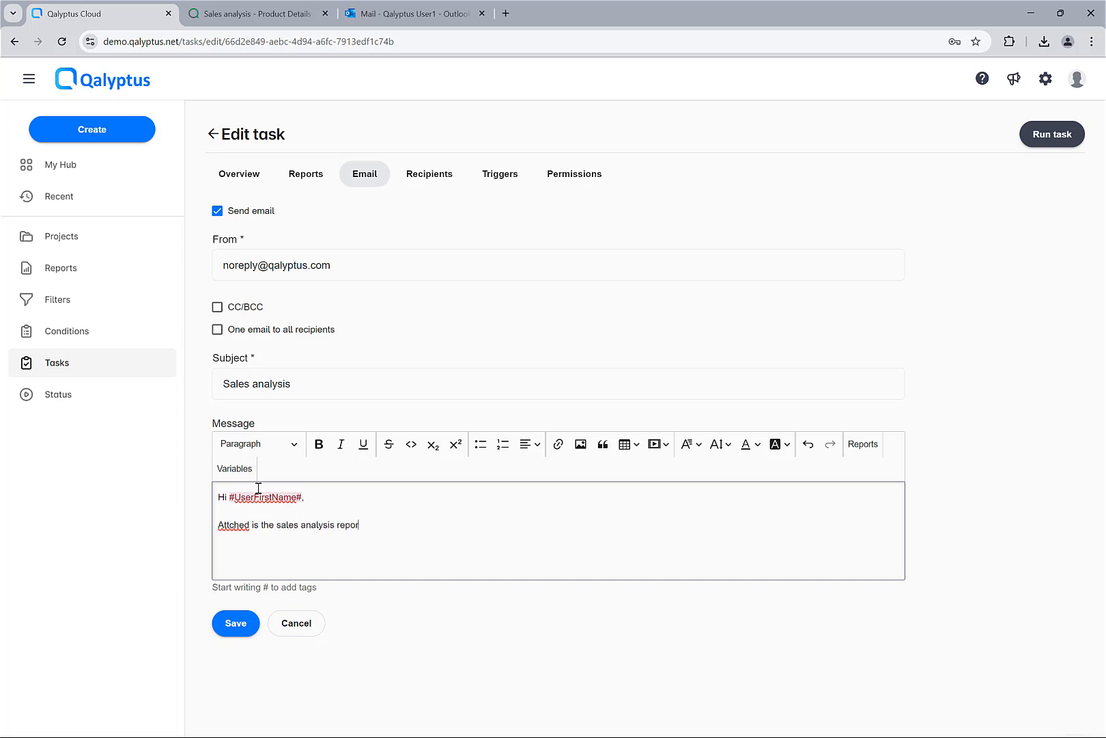
pyautogui.click(229, 520)
pyautogui.write('e')
pyautogui.press('BackSpace')
pyautogui.write('ards,')
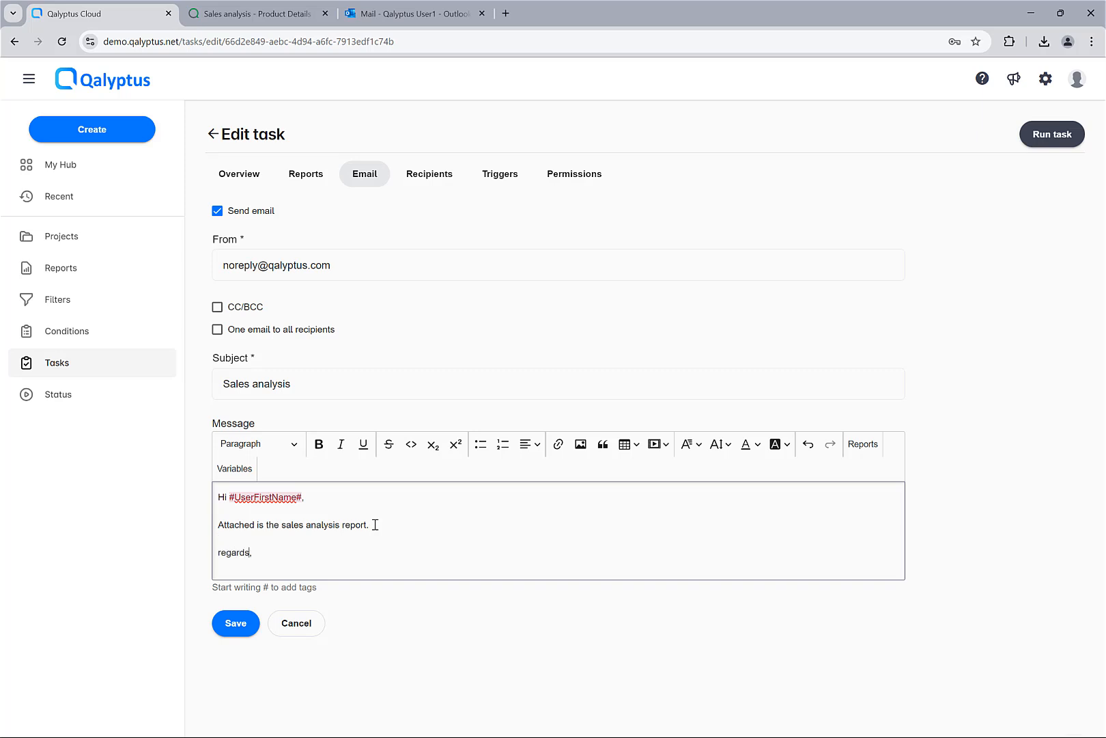
pyautogui.press('BackSpace')
pyautogui.write('R')
pyautogui.click(250, 622)
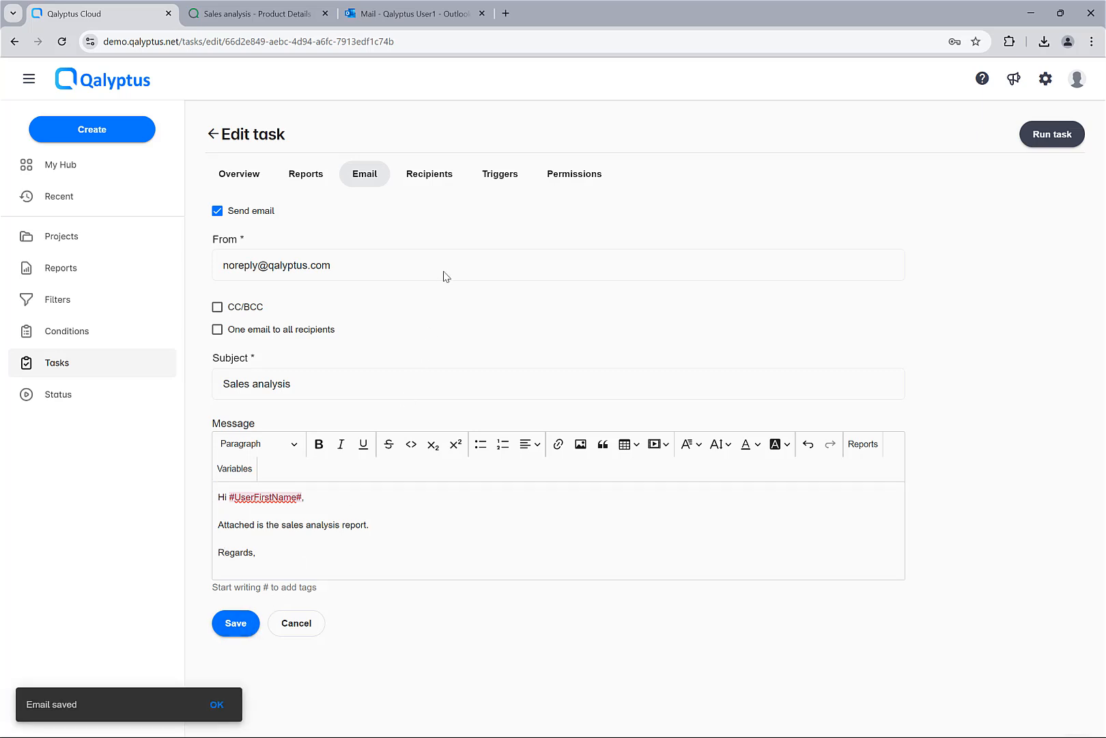
# Add the individual user with the Outlook address as a recipient of the task
pyautogui.click(430, 175)
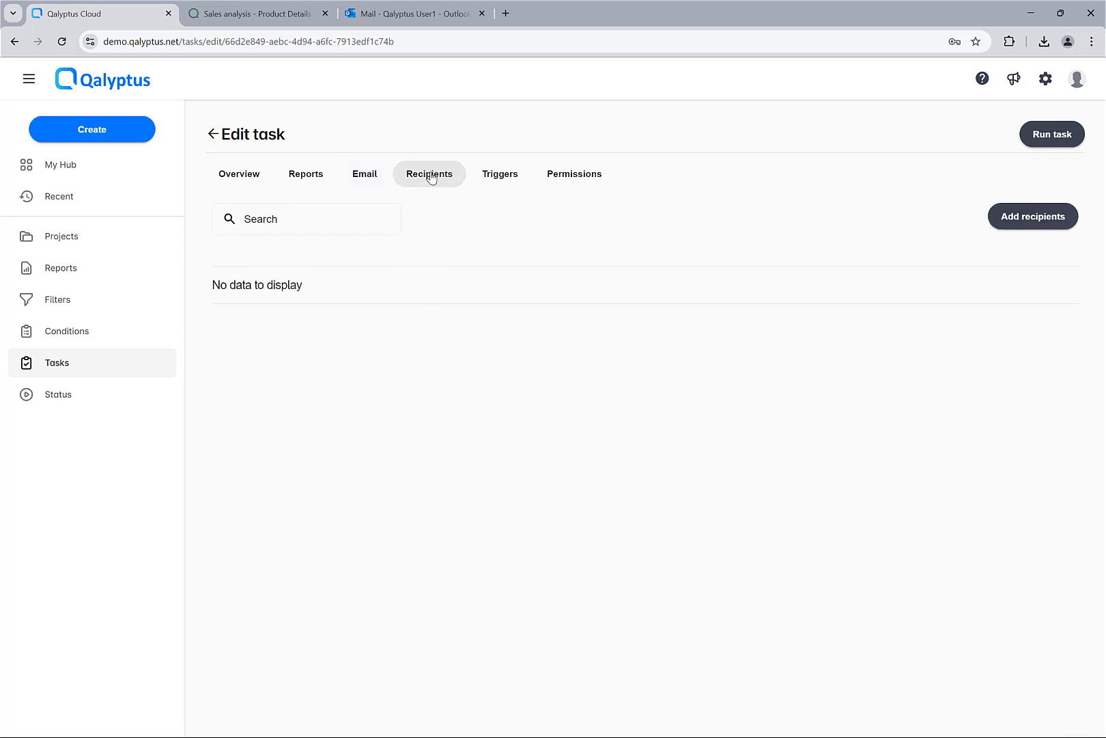
pyautogui.click(1019, 230)
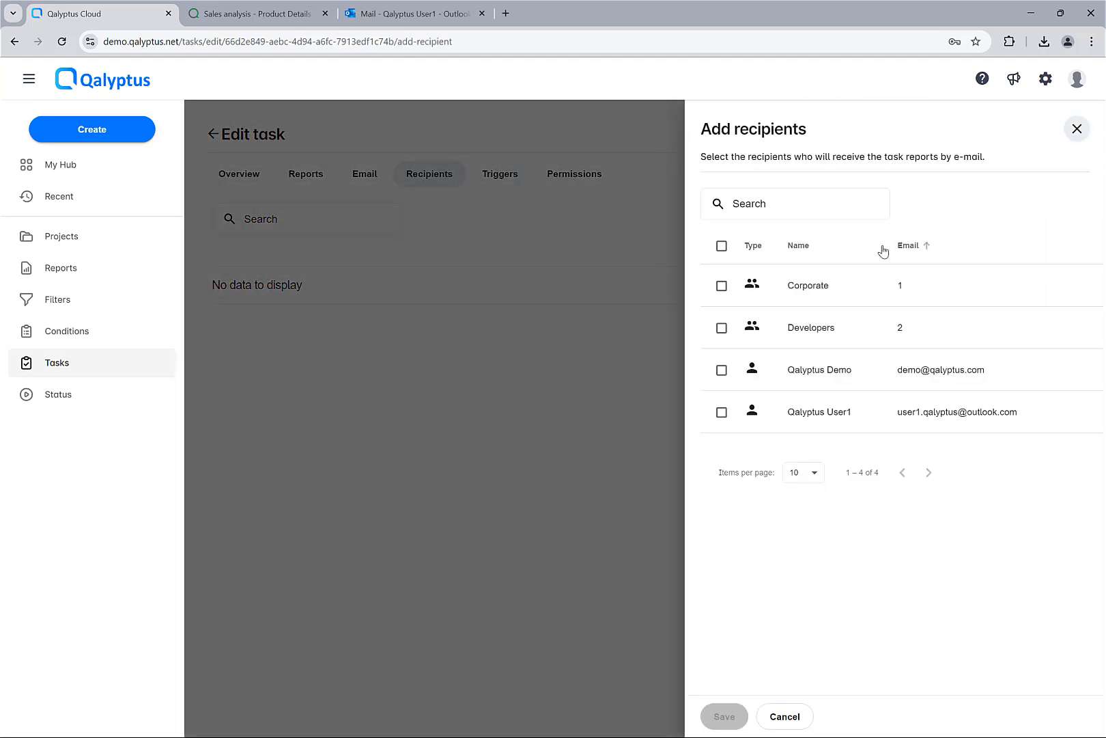
pyautogui.click(722, 413)
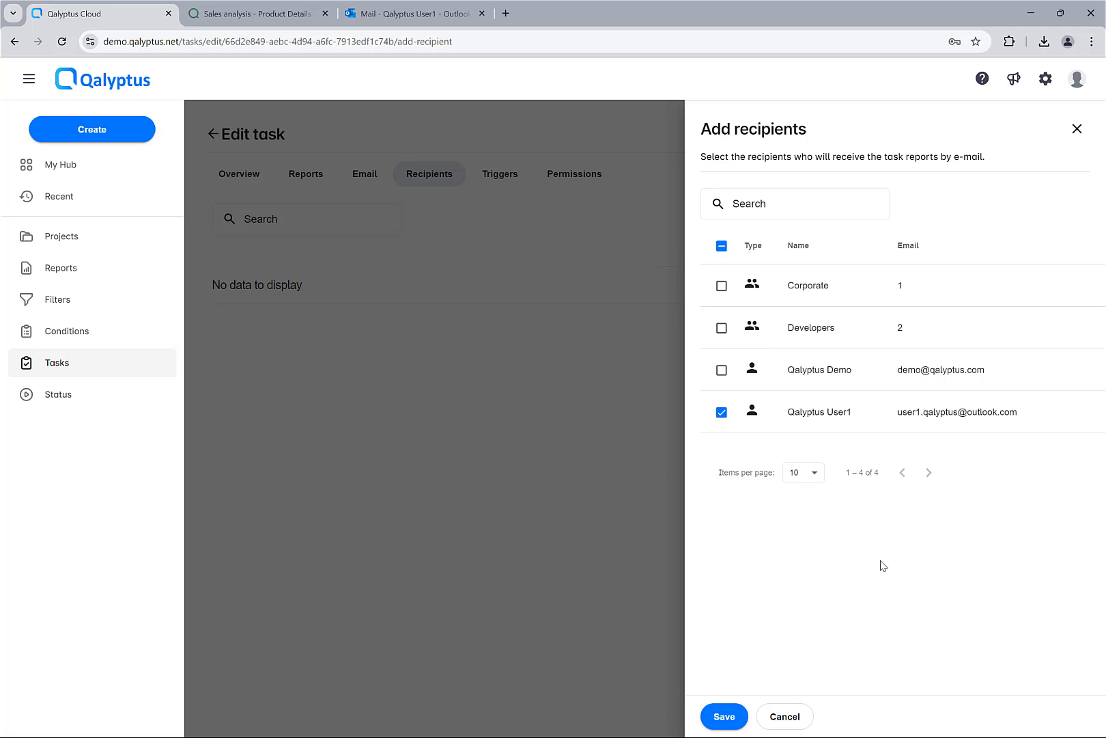
pyautogui.click(724, 716)
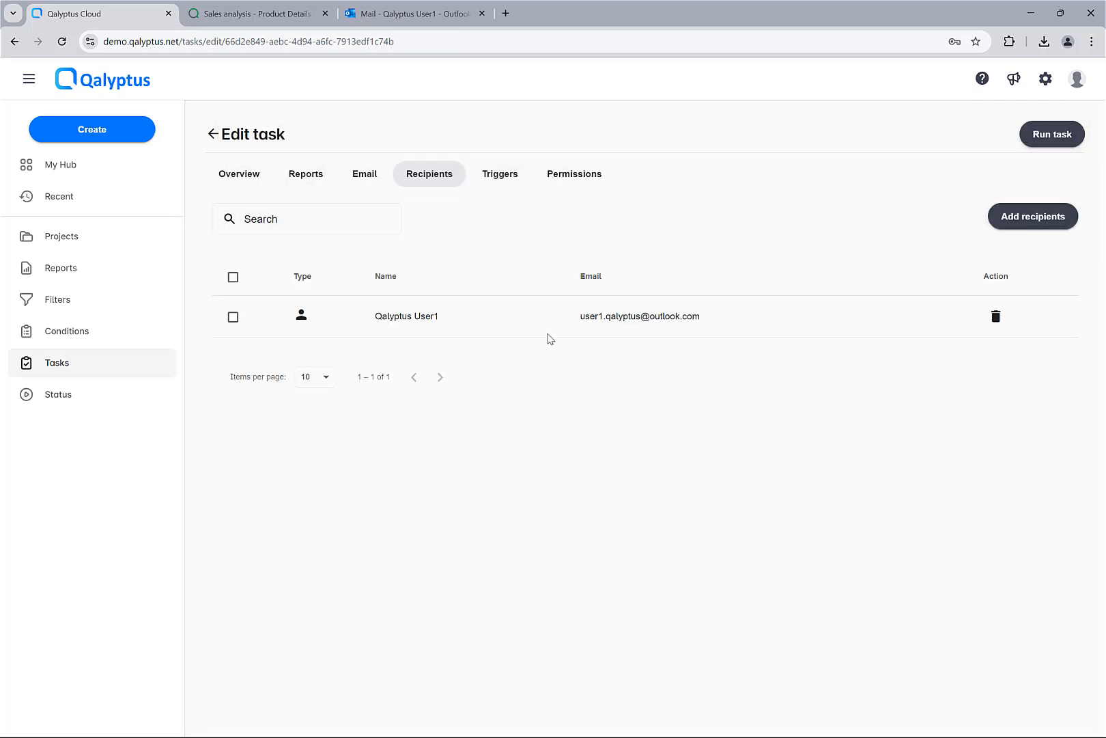
# Create a schedule trigger named Daily and set its execution hour to 7
pyautogui.click(498, 181)
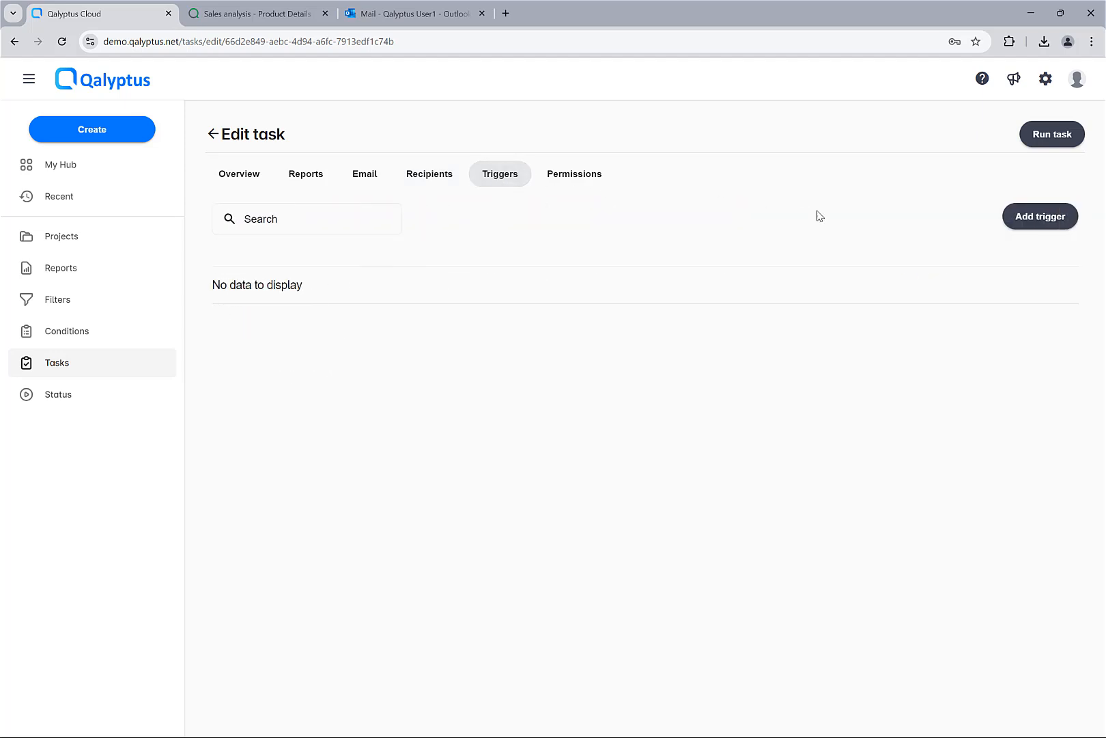
pyautogui.click(1038, 219)
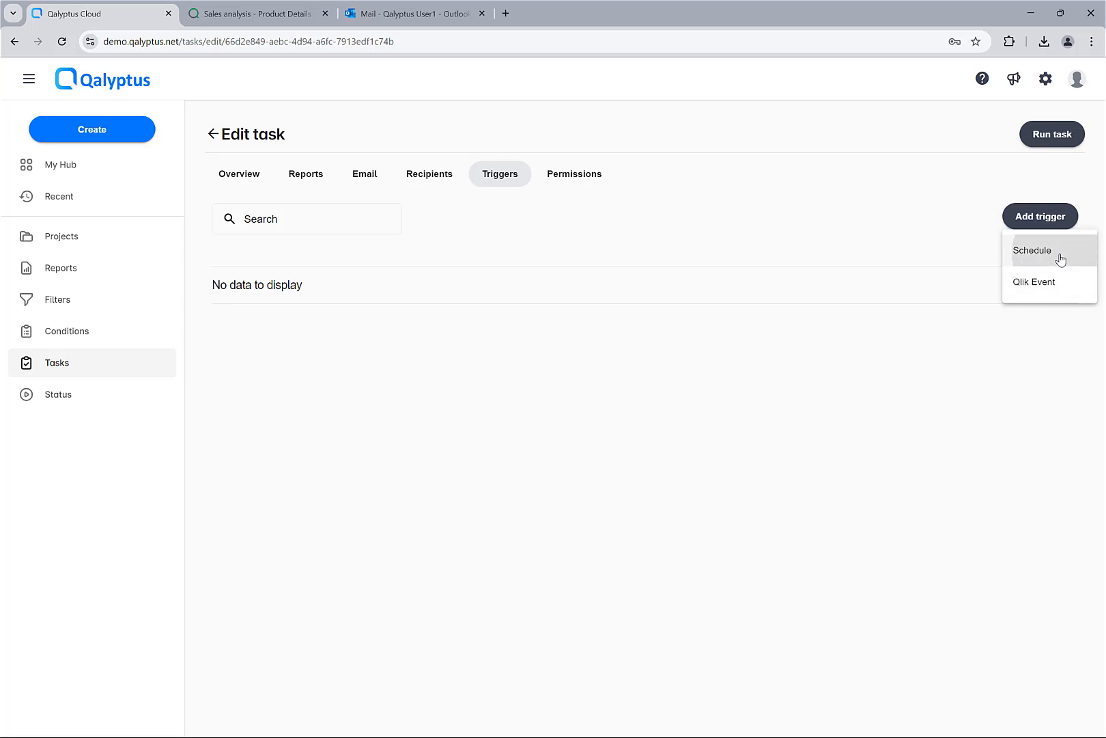
pyautogui.click(1060, 263)
pyautogui.click(758, 221)
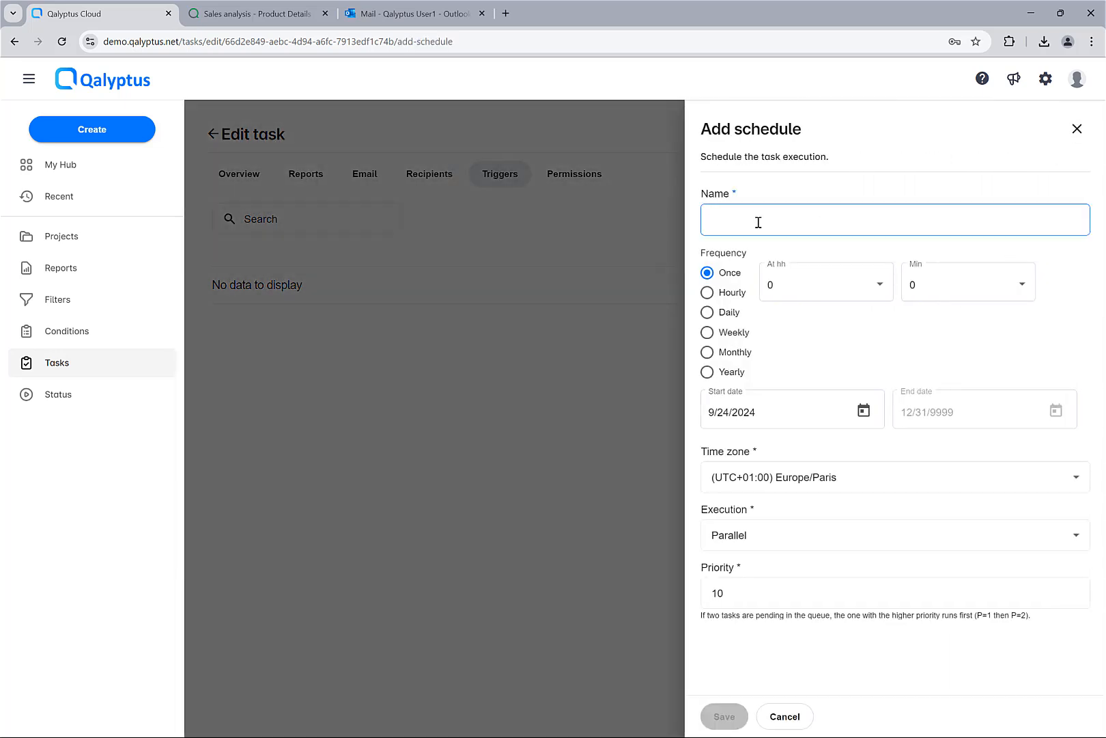
pyautogui.write('Daily')
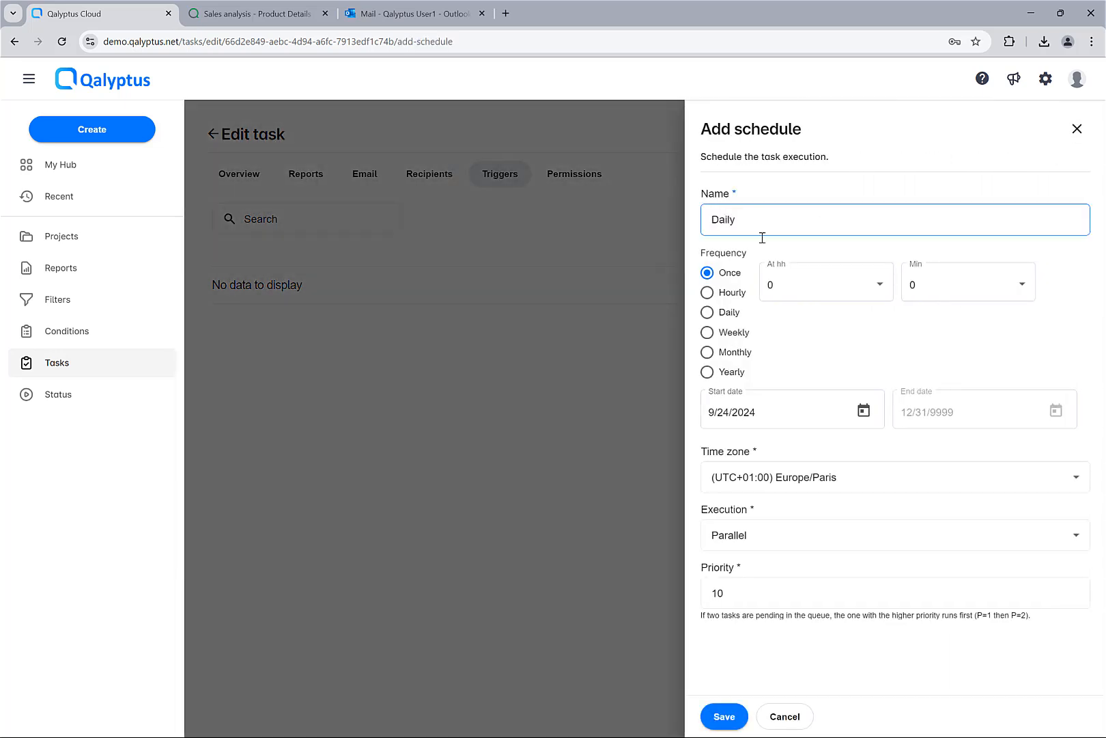
pyautogui.click(802, 299)
pyautogui.scroll(-2, 823, 325)
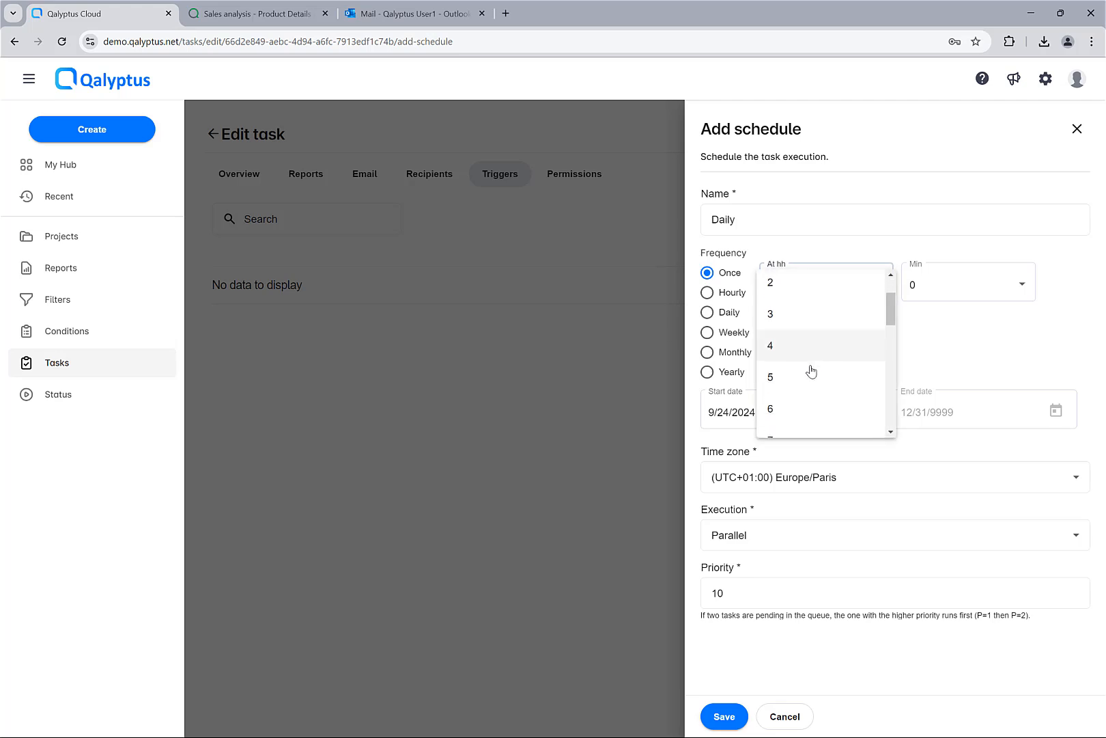
pyautogui.scroll(-2, 811, 371)
pyautogui.click(802, 380)
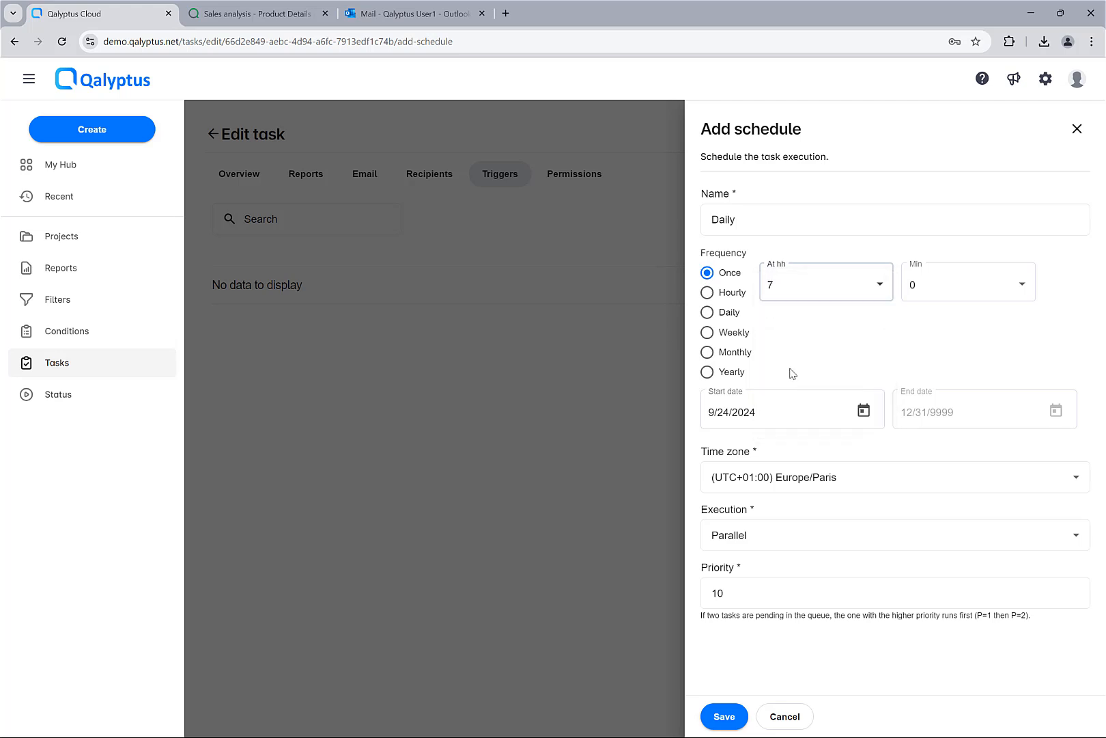
# Try the Daily, Weekly, Monthly, Yearly and Hourly frequencies to view their scheduling options
pyautogui.click(712, 314)
pyautogui.click(728, 332)
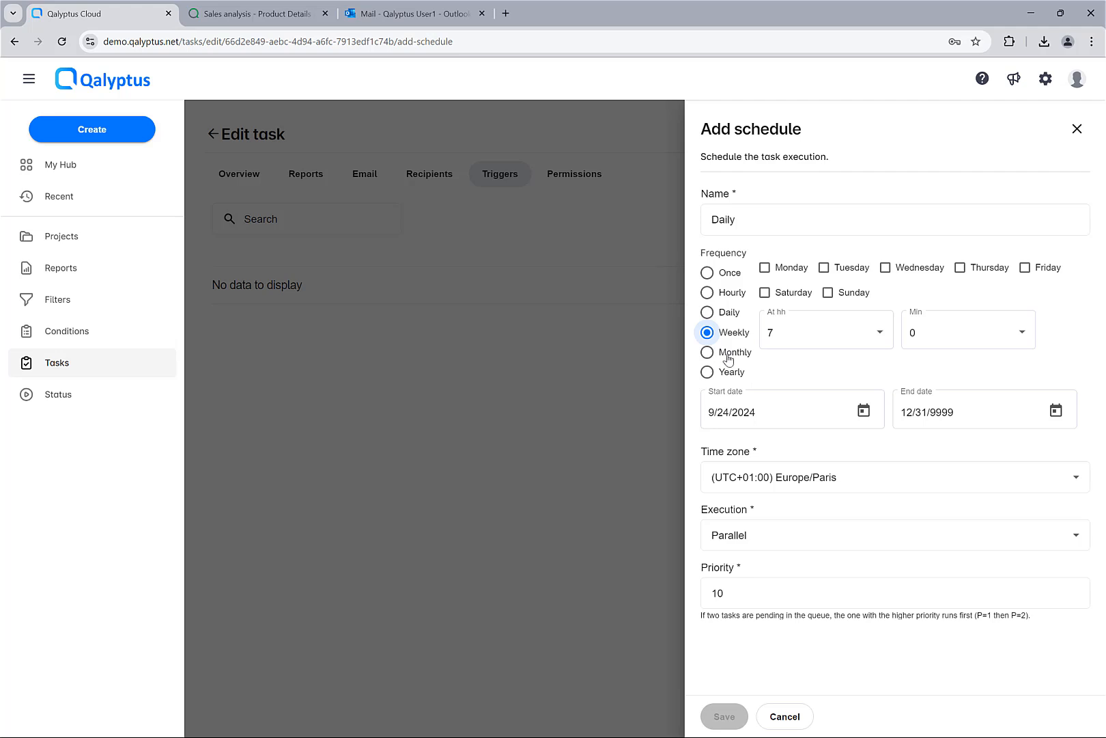
pyautogui.click(728, 355)
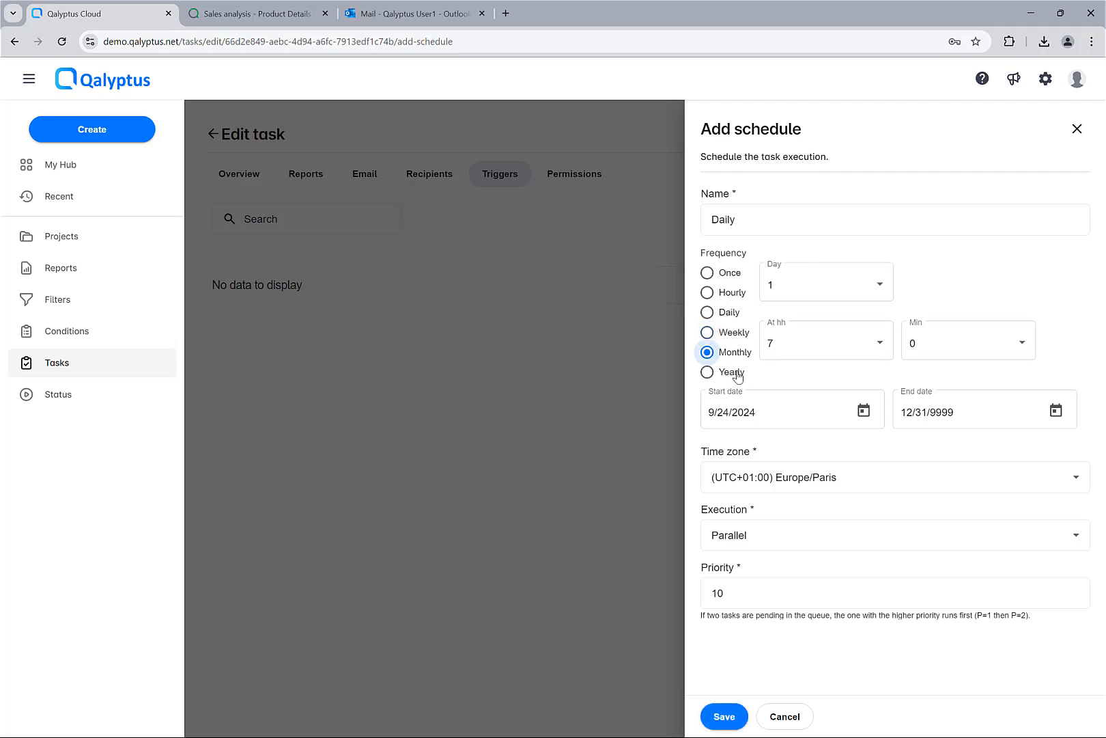
pyautogui.click(737, 372)
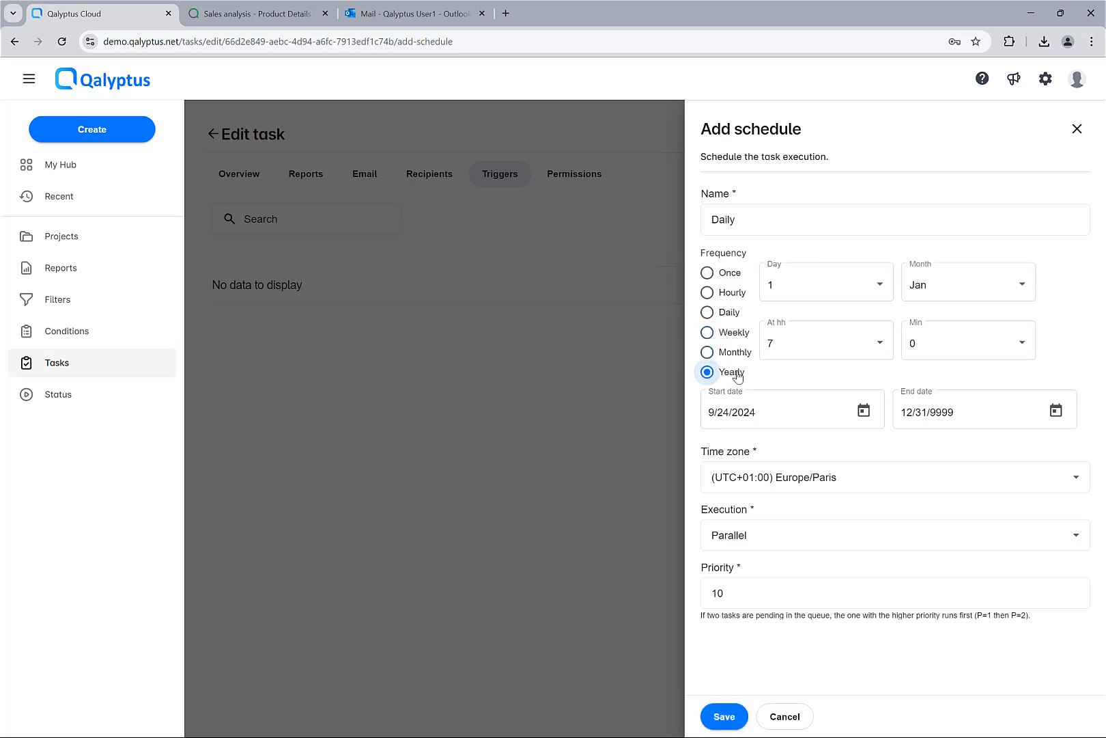
pyautogui.click(737, 298)
# Set the schedule's frequency to Daily and save the trigger
pyautogui.click(731, 315)
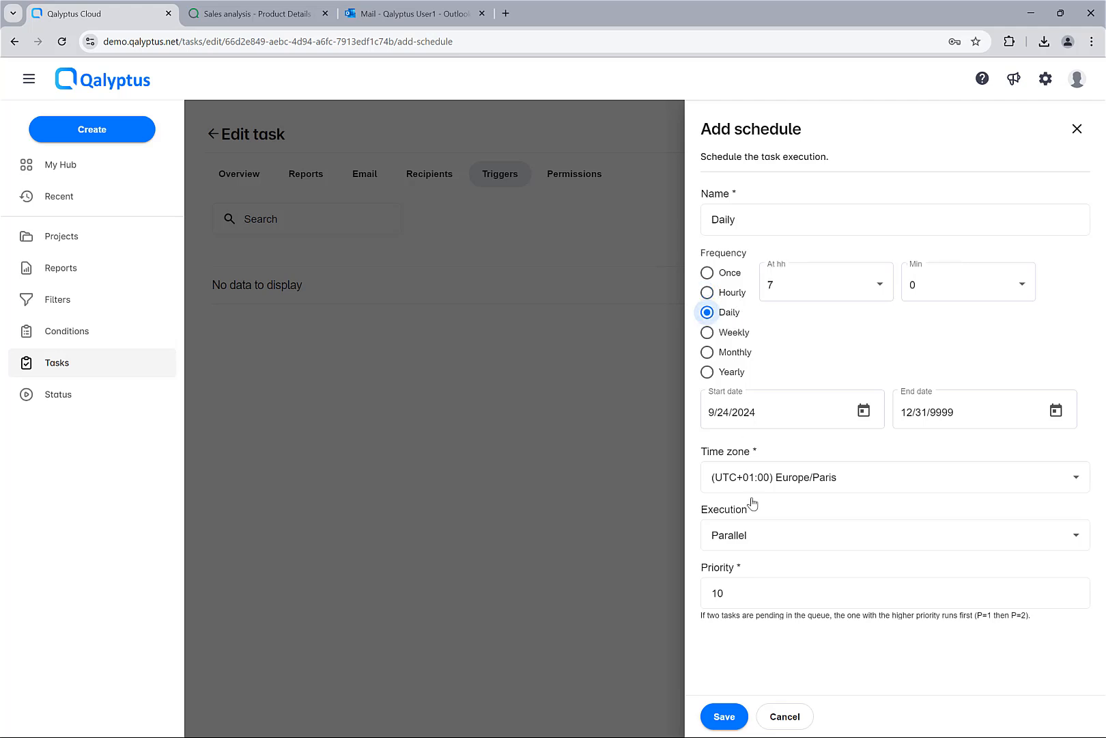
pyautogui.click(728, 716)
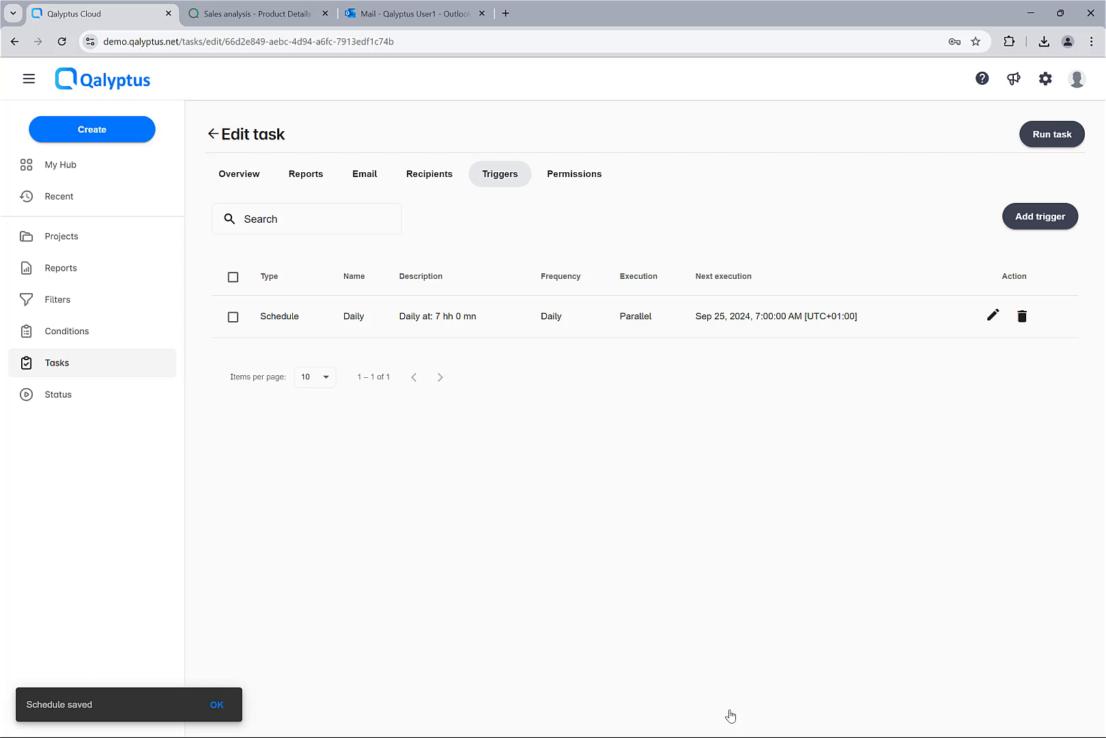
# Add a Qlik Event trigger to the task with the event App Successful Reload and the app Sales analysis (Common)
pyautogui.click(1042, 215)
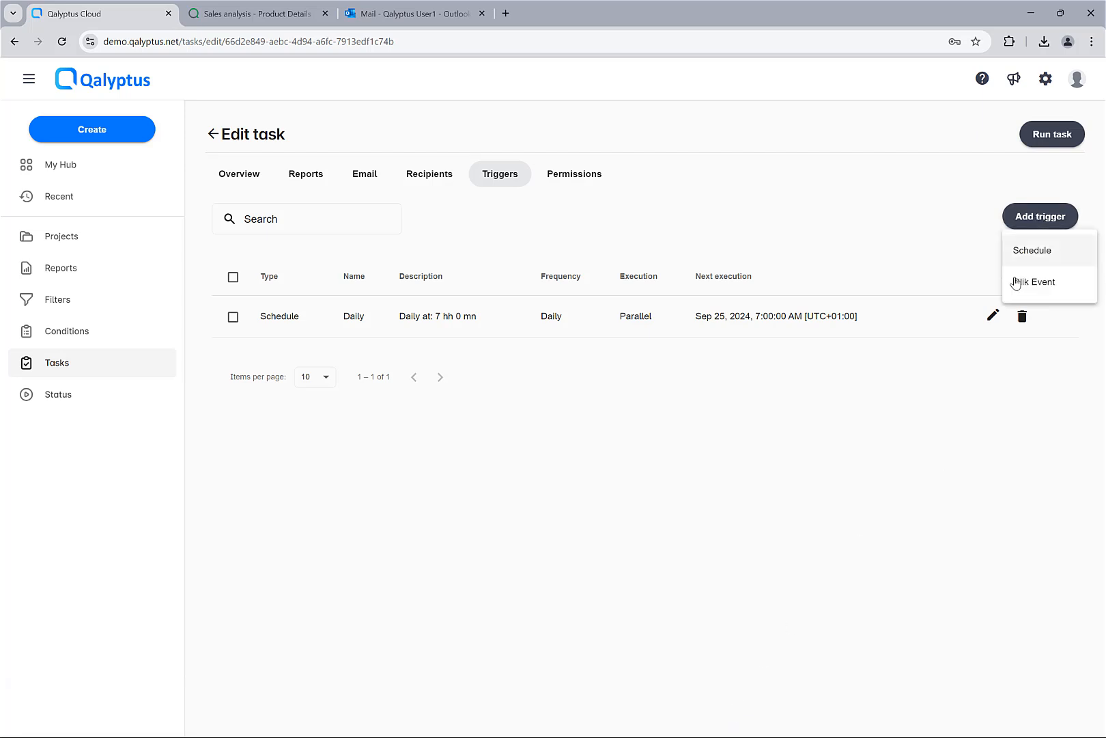
pyautogui.click(1063, 282)
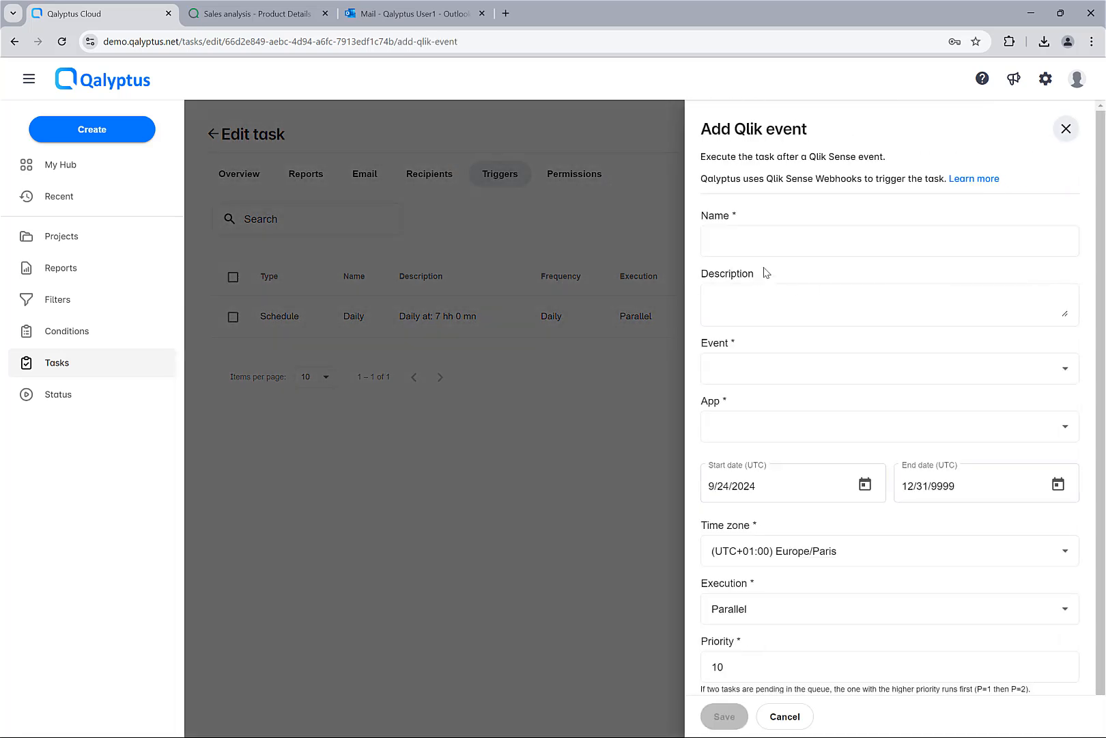
pyautogui.click(907, 375)
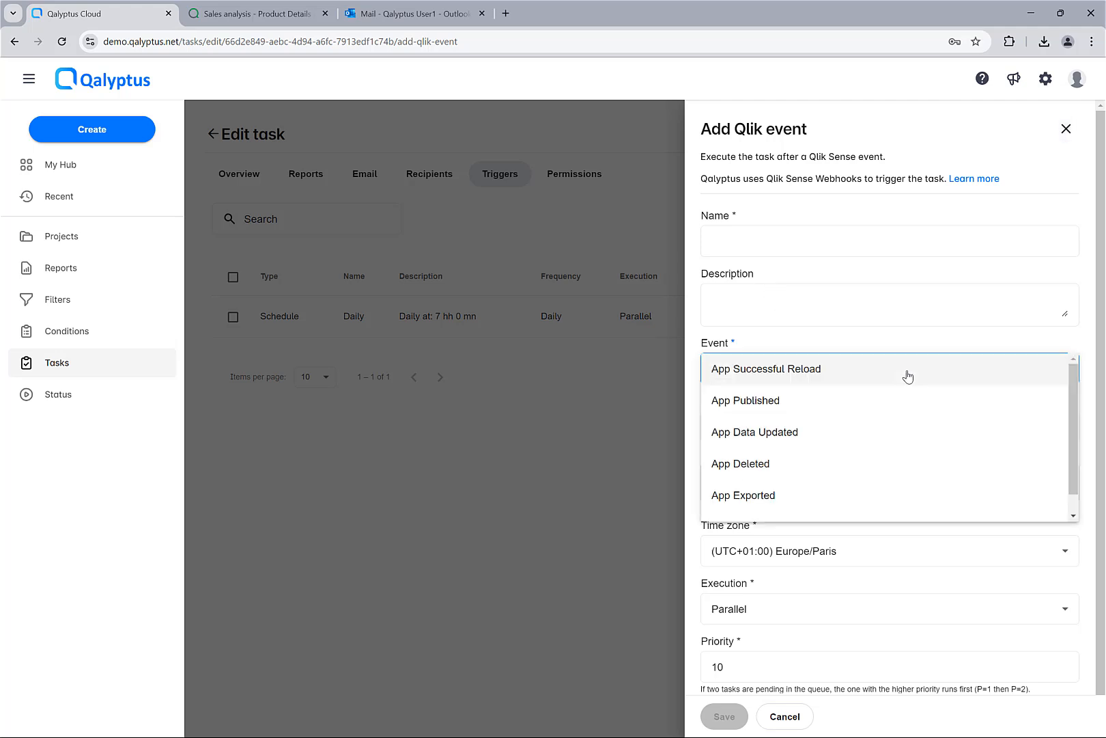
pyautogui.click(782, 396)
pyautogui.click(783, 369)
pyautogui.click(783, 345)
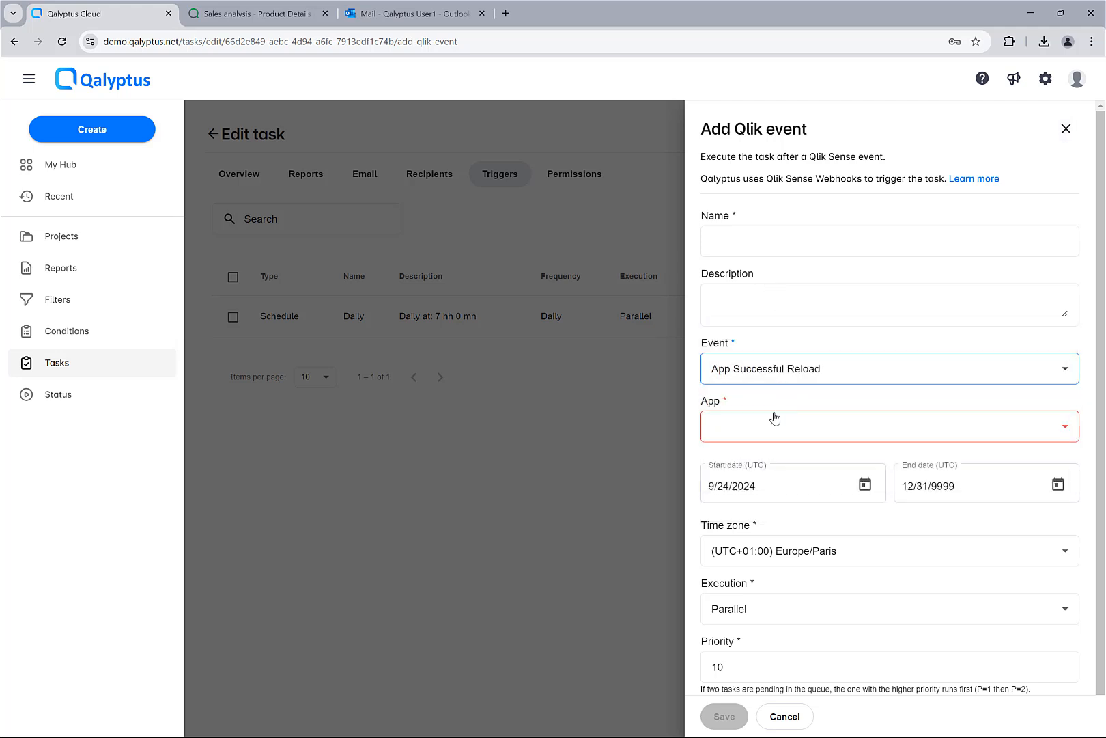
pyautogui.click(774, 419)
pyautogui.write('sales')
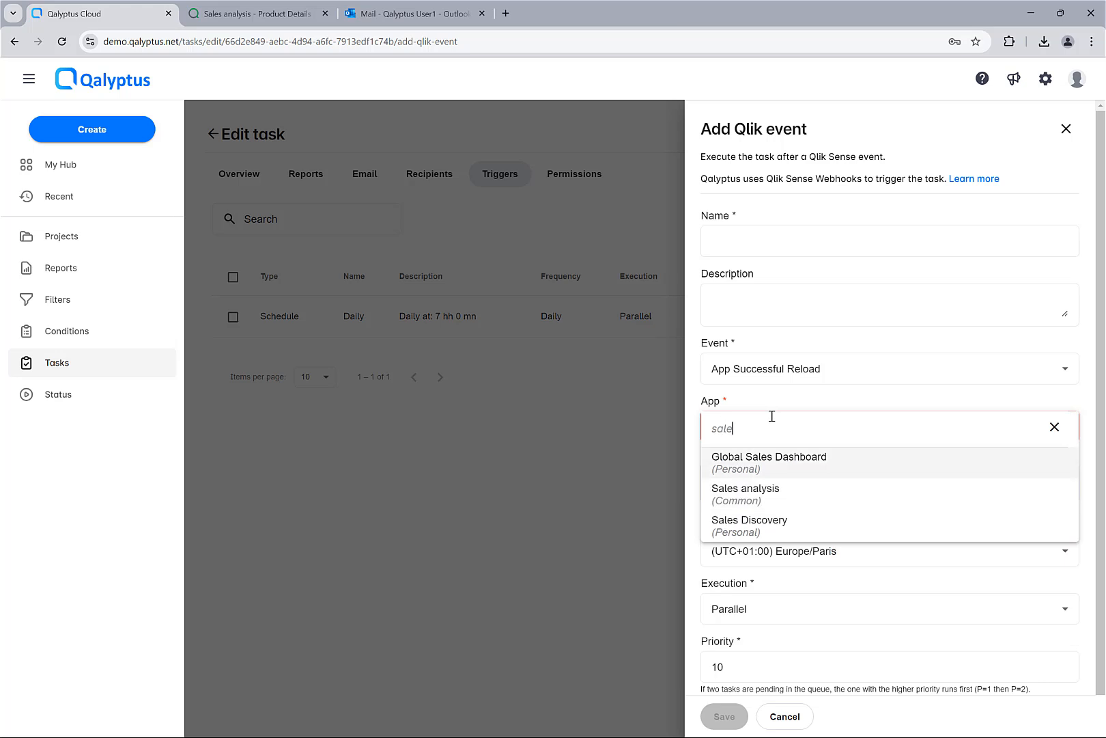
pyautogui.press('Down')
pyautogui.click(796, 500)
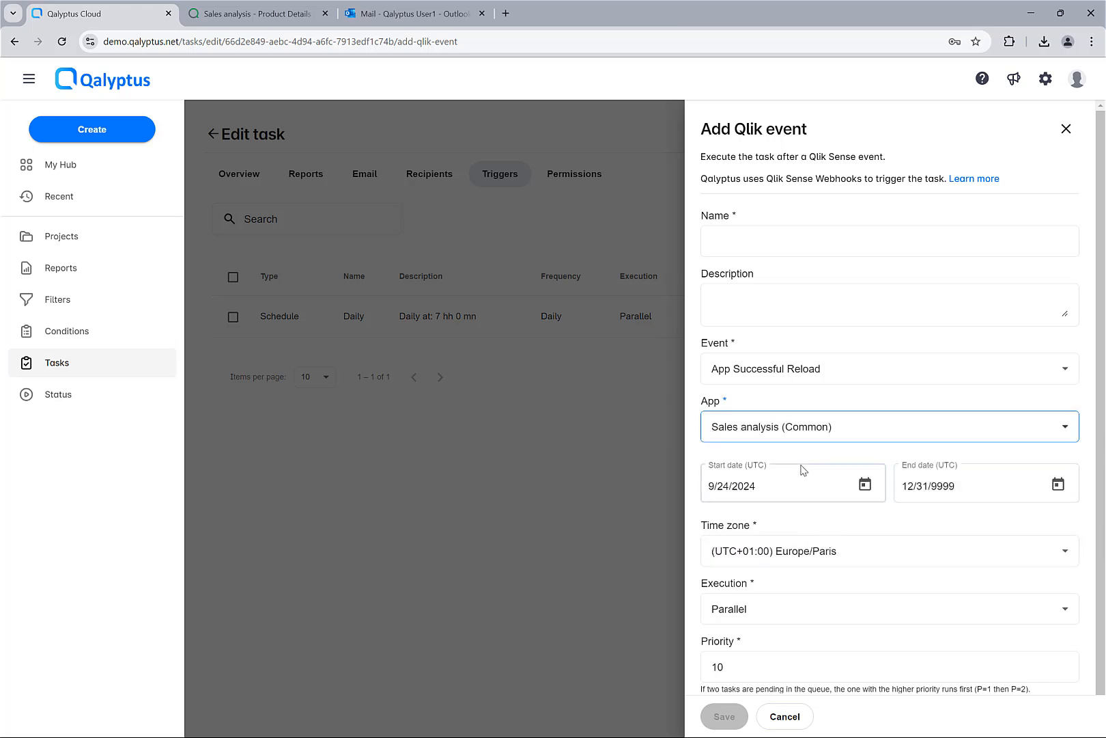
# Name the Qlik event trigger "After app reload" and save it
pyautogui.click(786, 240)
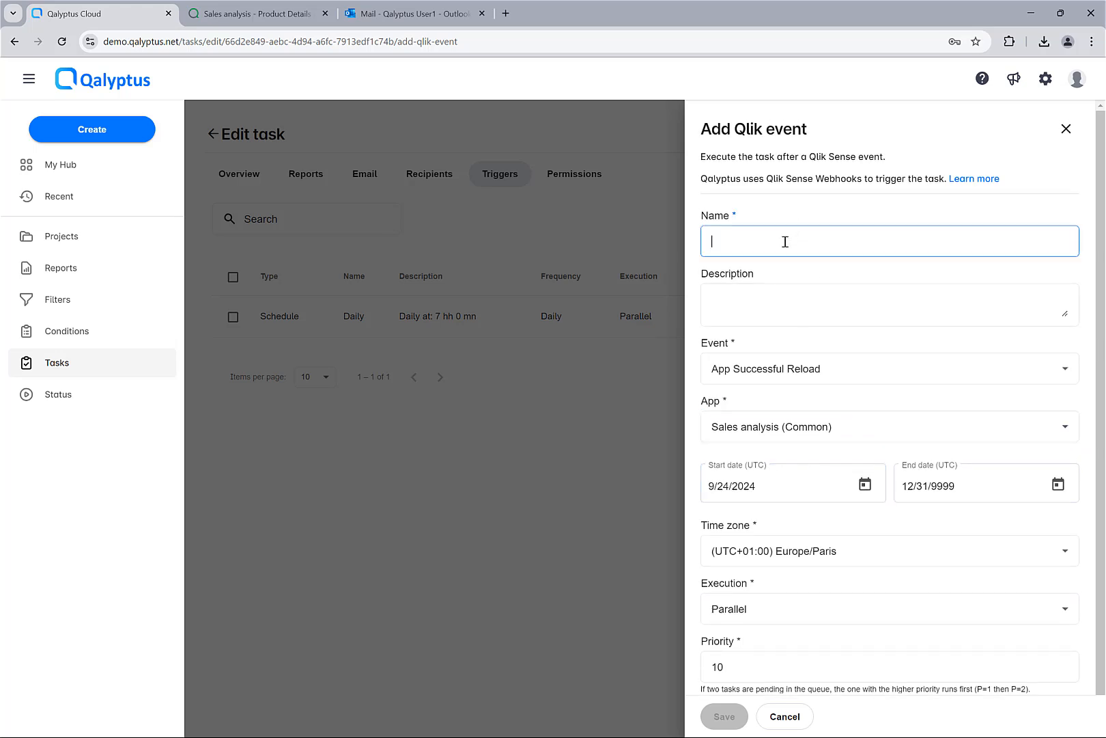
pyautogui.write('After app reload')
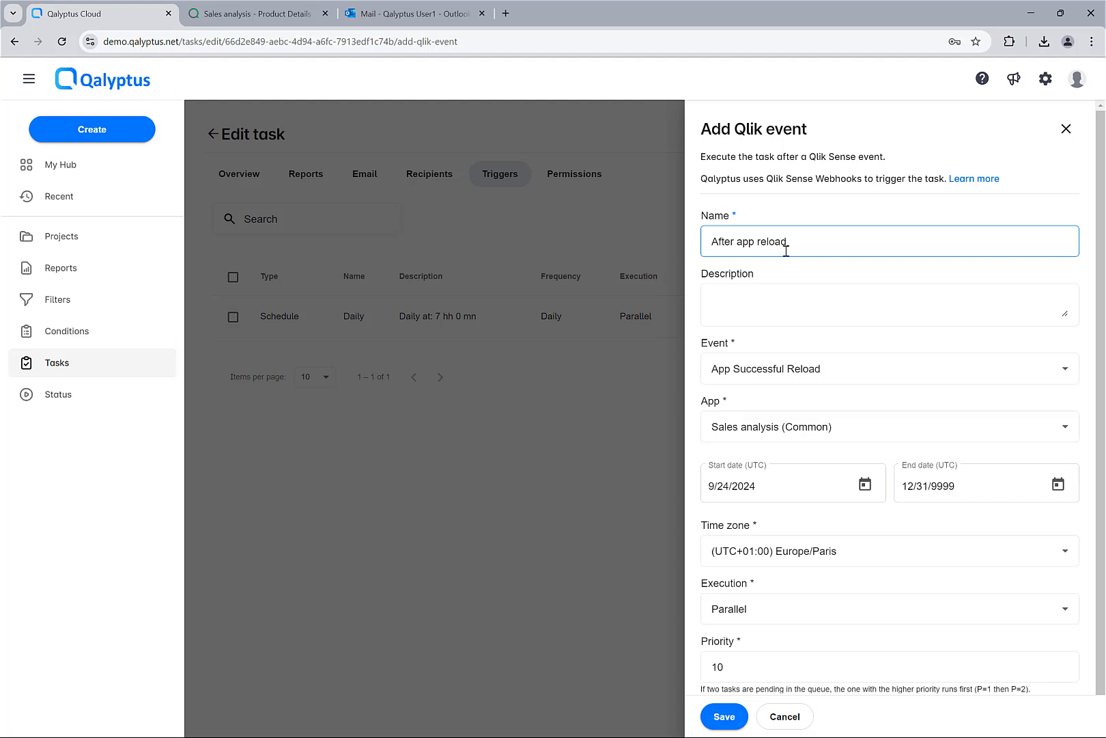
pyautogui.click(735, 717)
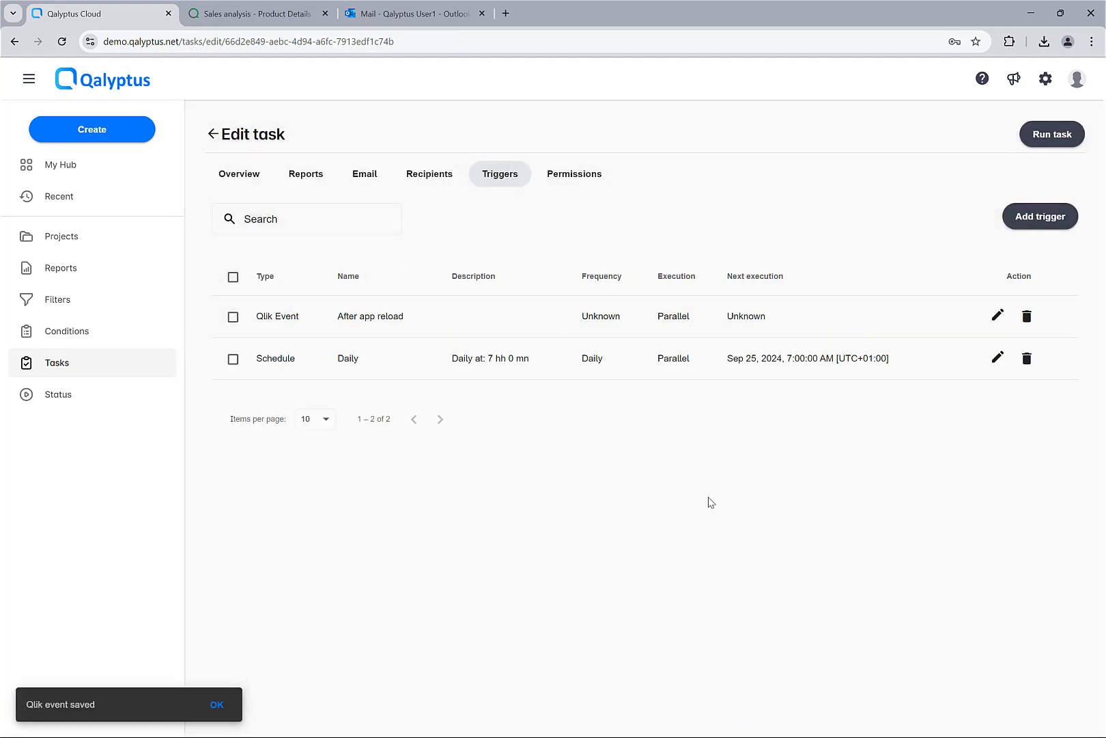
# Leave the task editor and run the Sales analysis task manually from the scheduled tasks status list
pyautogui.click(213, 134)
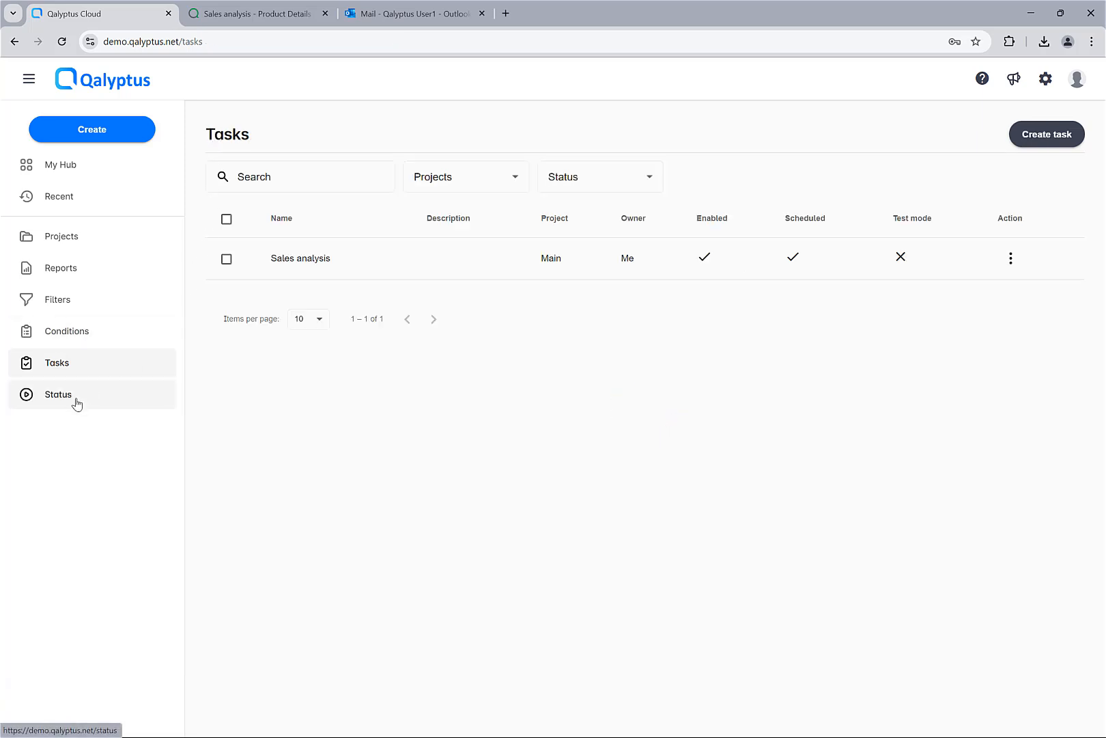
pyautogui.click(104, 403)
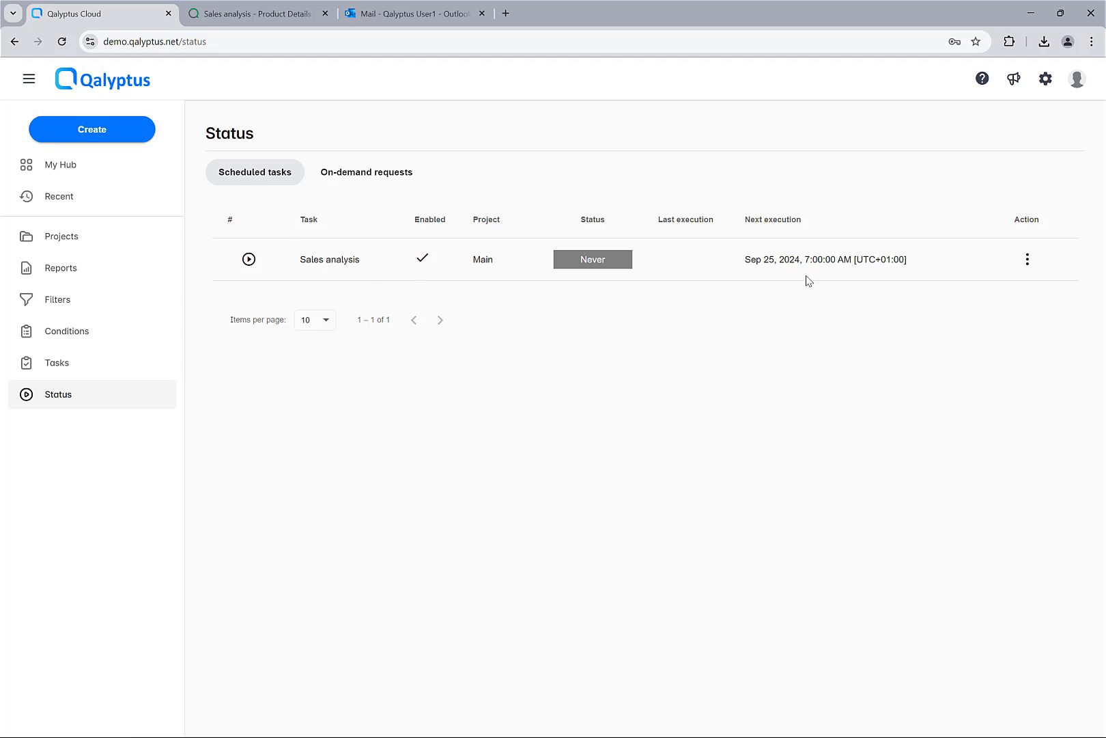
pyautogui.click(249, 261)
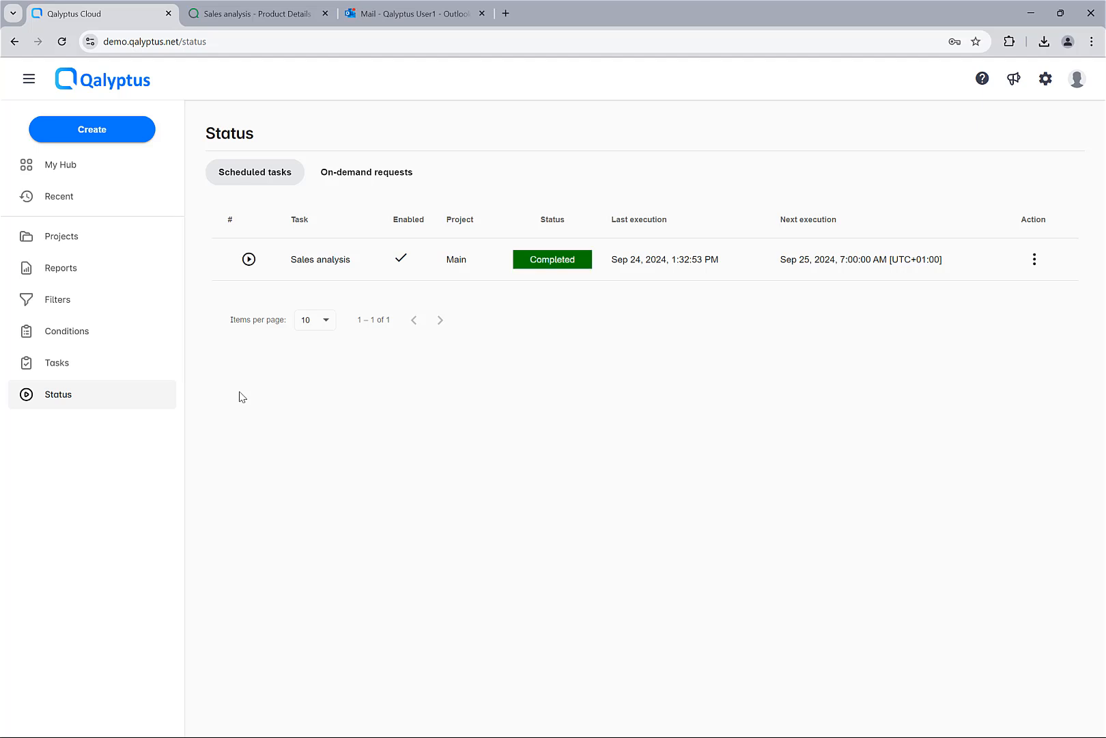
# Switch to Outlook, preview the Sales analysis.xlsx attachment of the new Sales analysis email, and return to Qalyptus Cloud
pyautogui.click(435, 18)
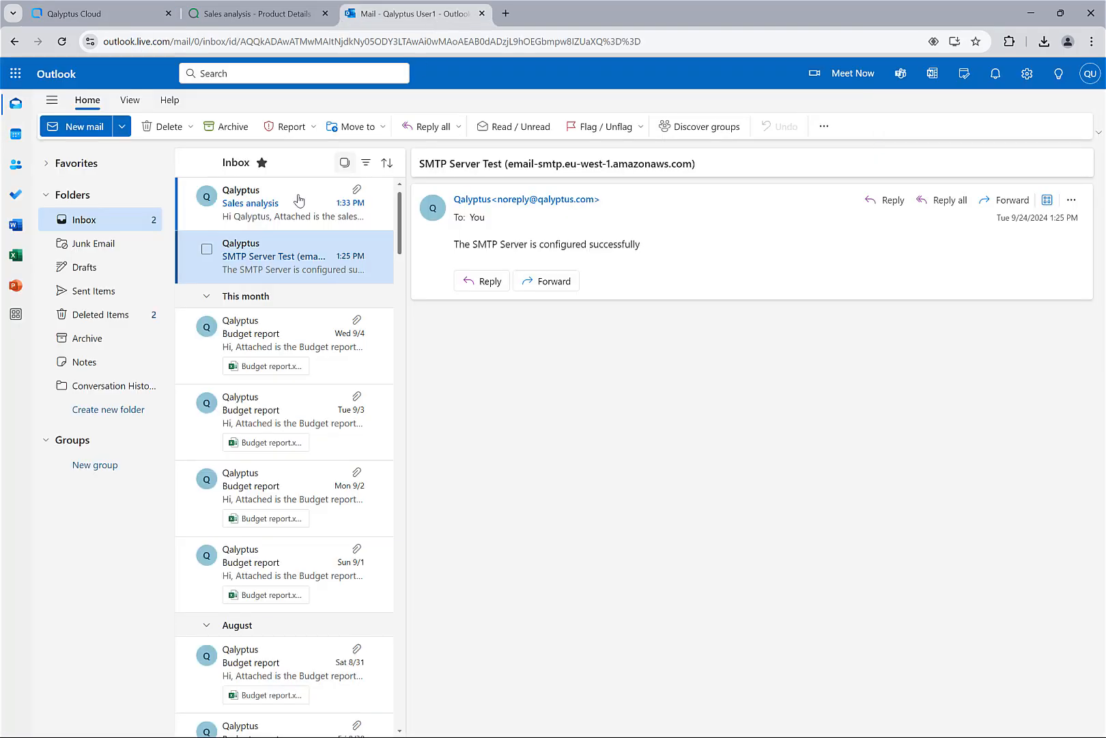
pyautogui.click(268, 205)
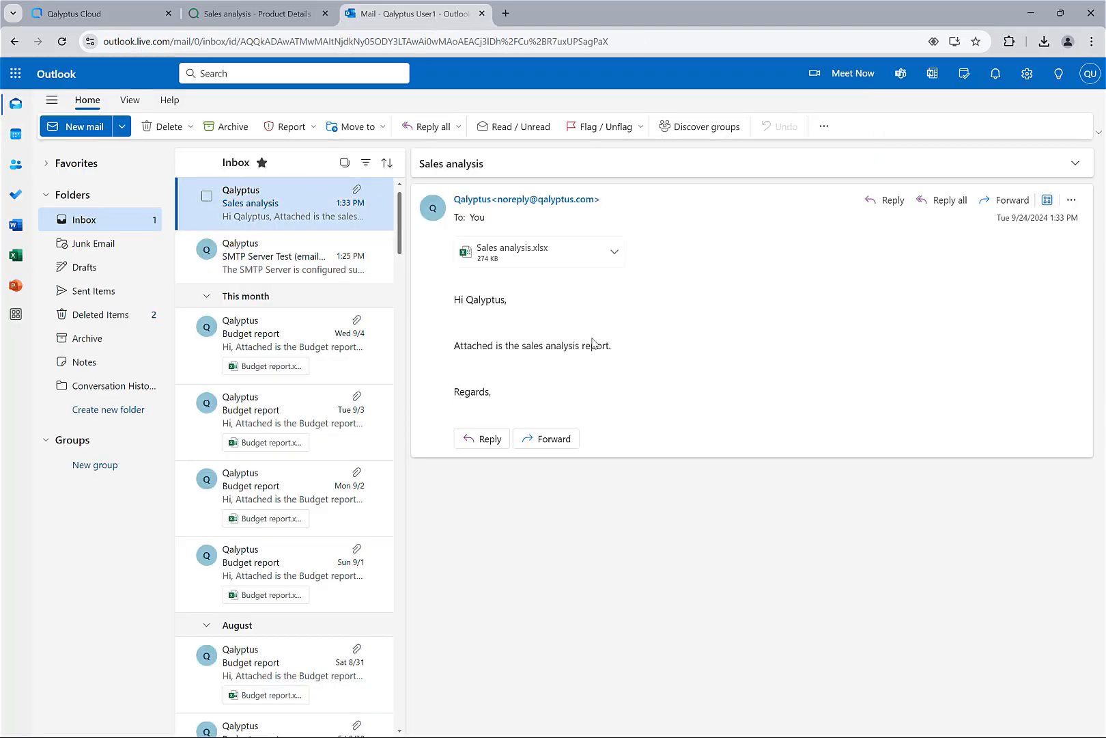
pyautogui.click(615, 252)
pyautogui.click(559, 281)
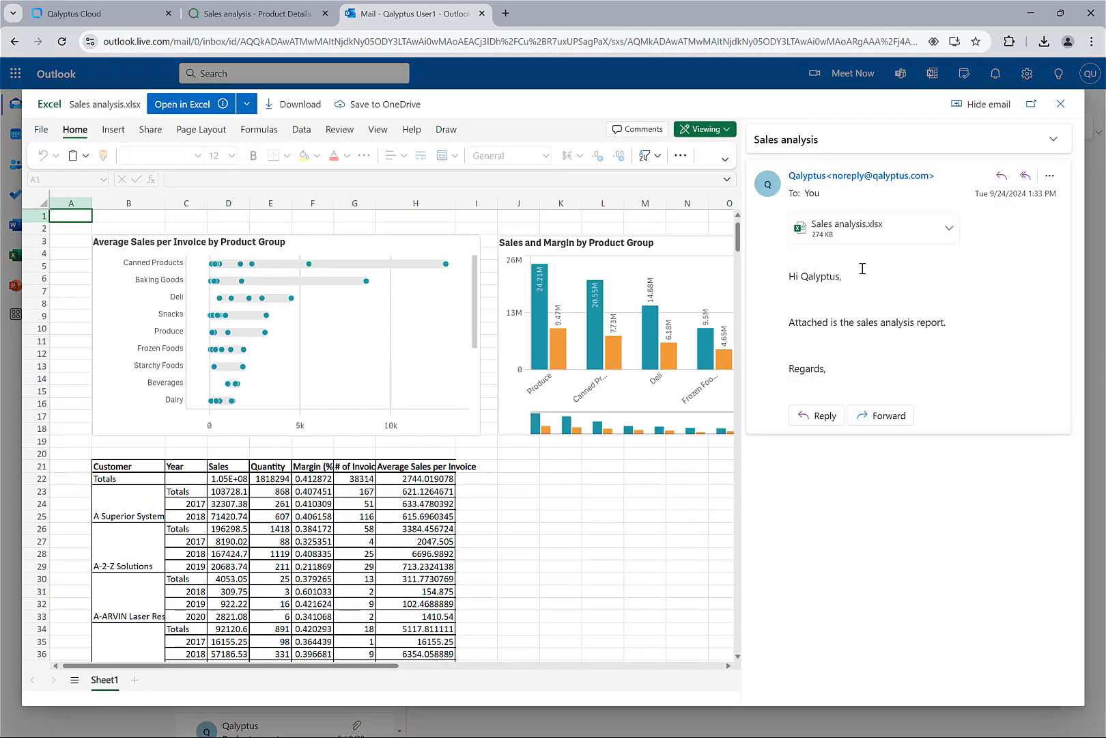
pyautogui.click(1061, 106)
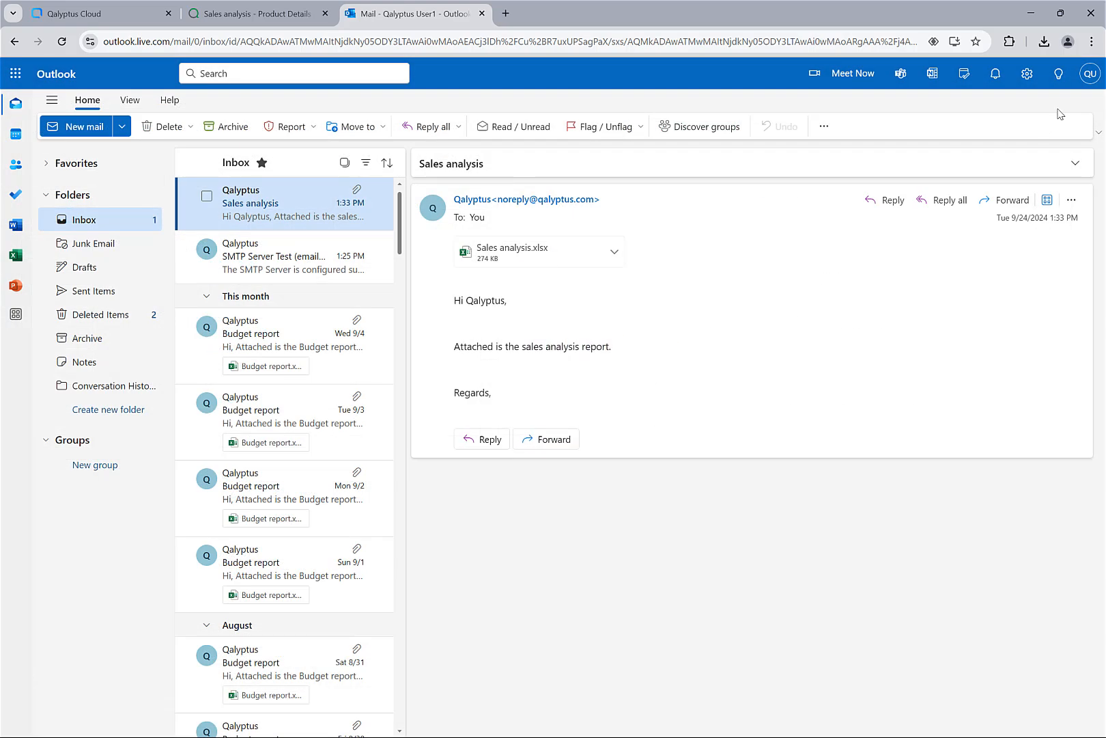
pyautogui.click(127, 19)
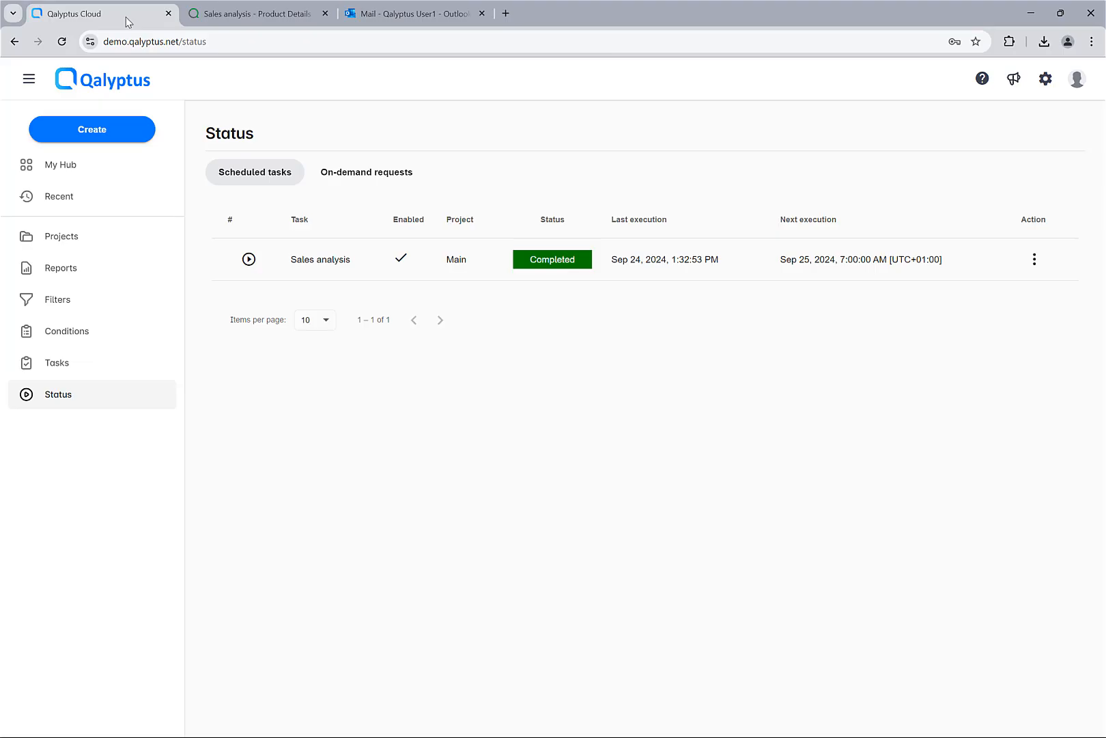